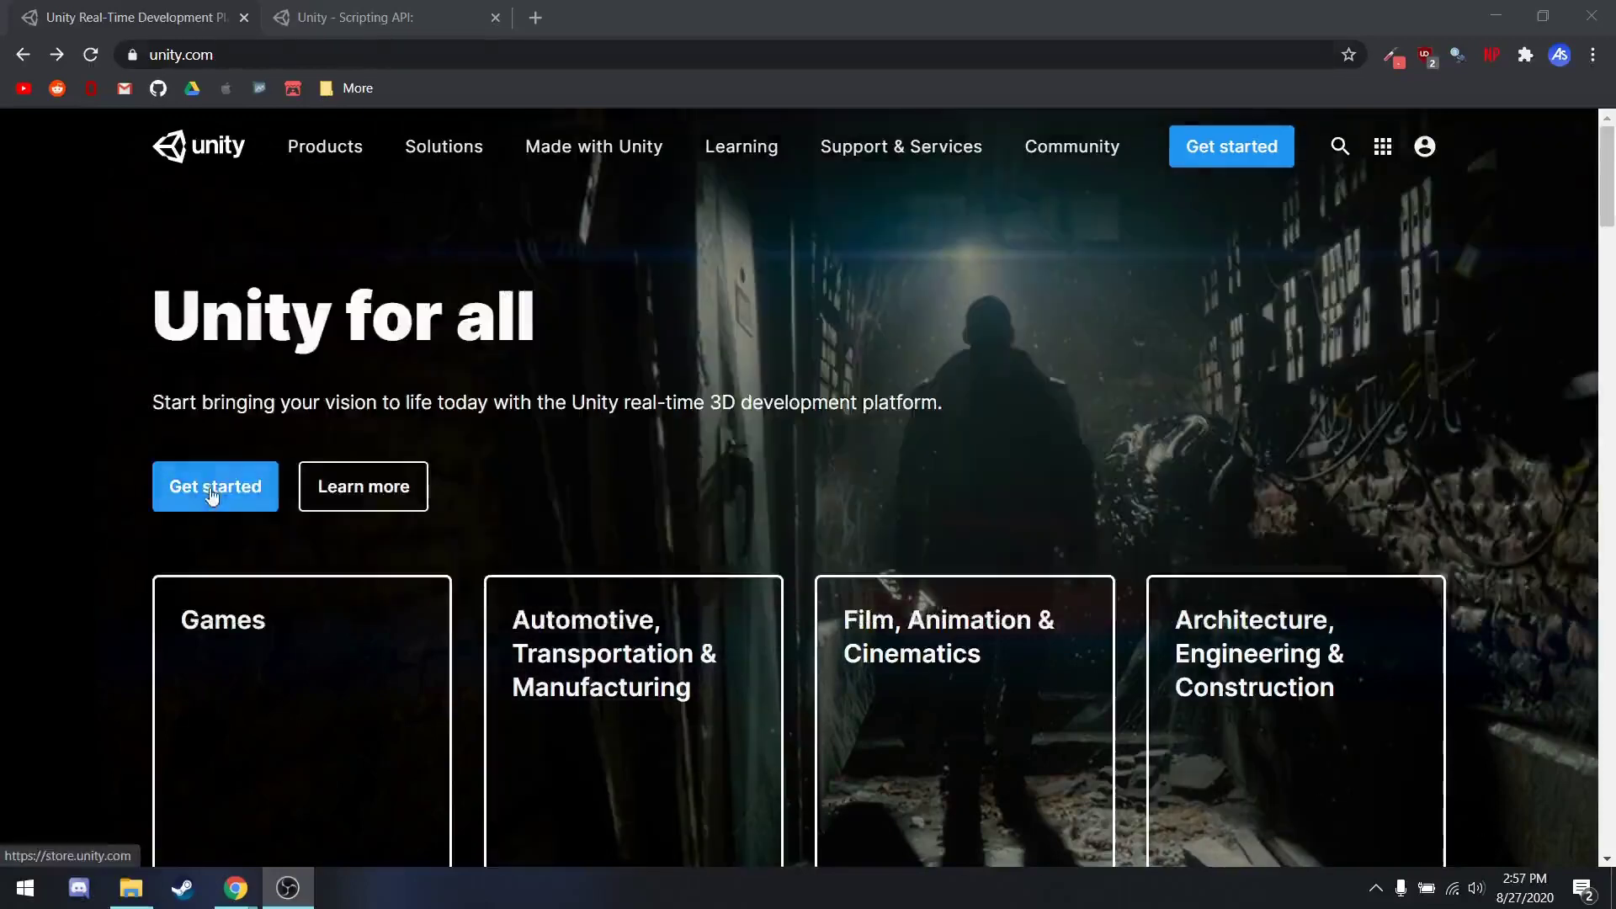
Open Unity's Plans and pricing page and scroll through the Individual plans.
{"action": "left_click", "coordinate": [221, 492]}
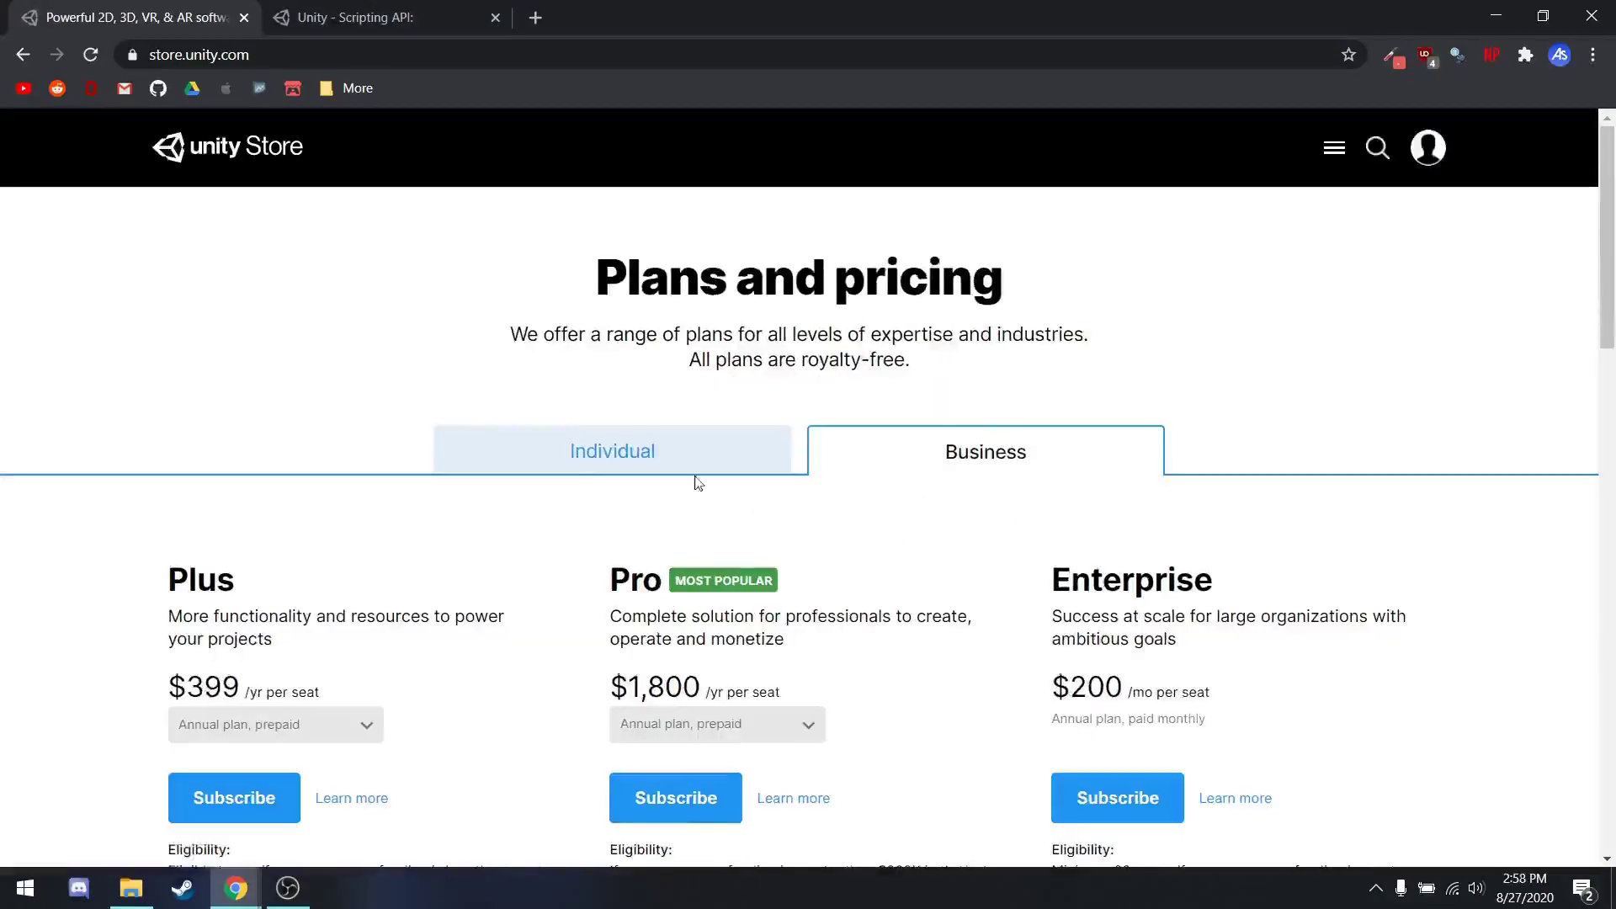
{"action": "left_click", "coordinate": [671, 469]}
{"action": "scroll", "coordinate": [1018, 533], "scroll_direction": "down", "scroll_amount": 1}
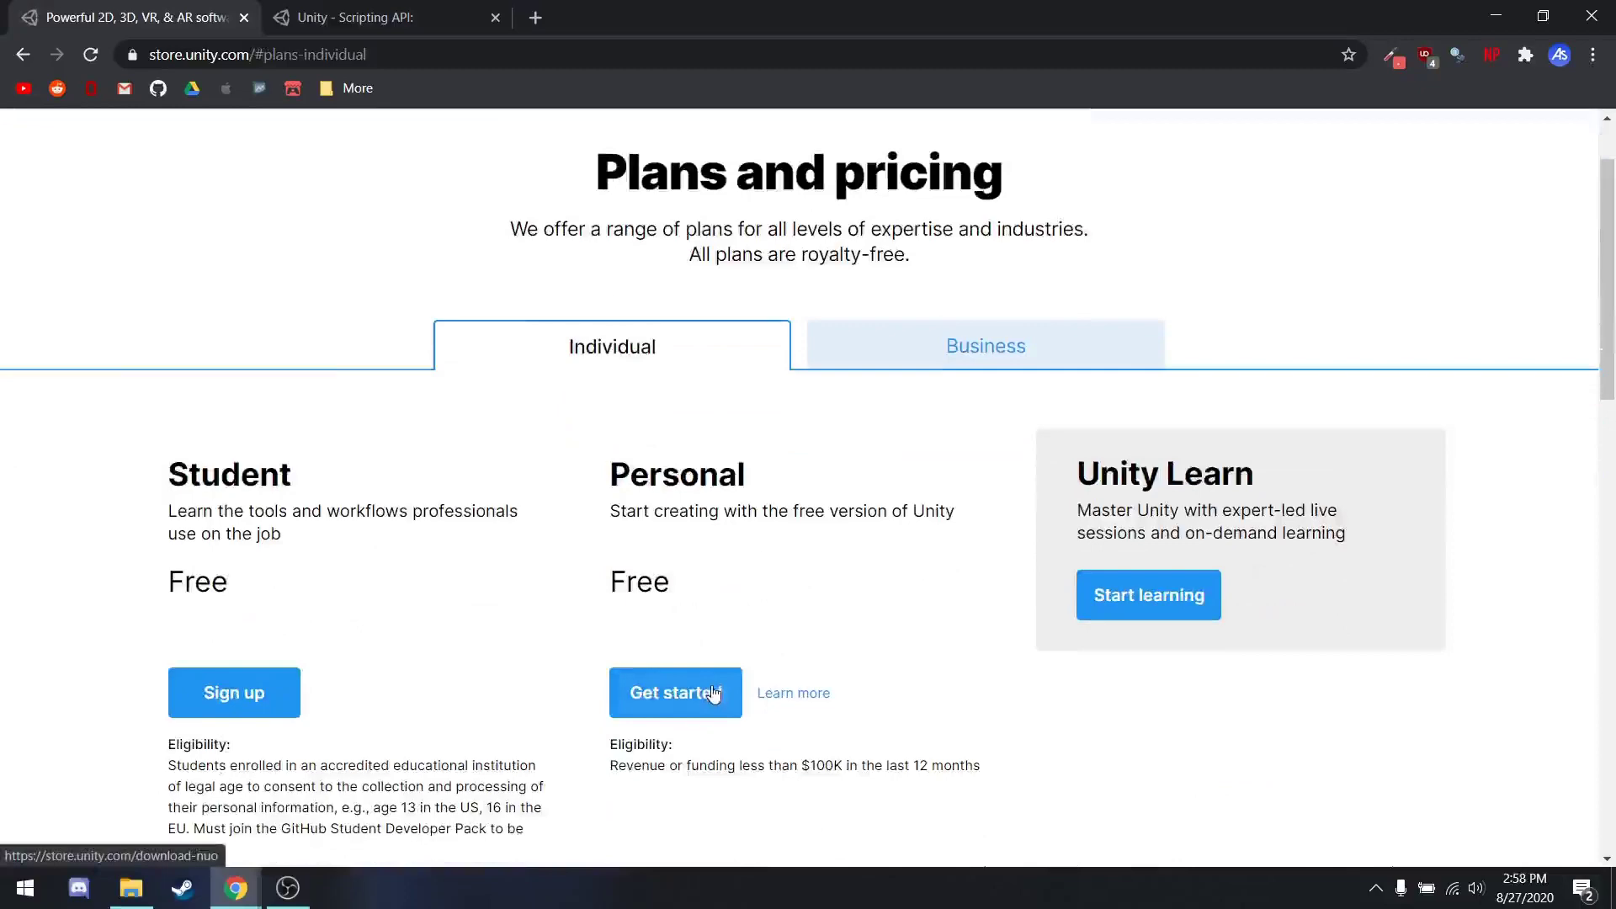
{"action": "scroll", "coordinate": [408, 388], "scroll_direction": "down", "scroll_amount": 2}
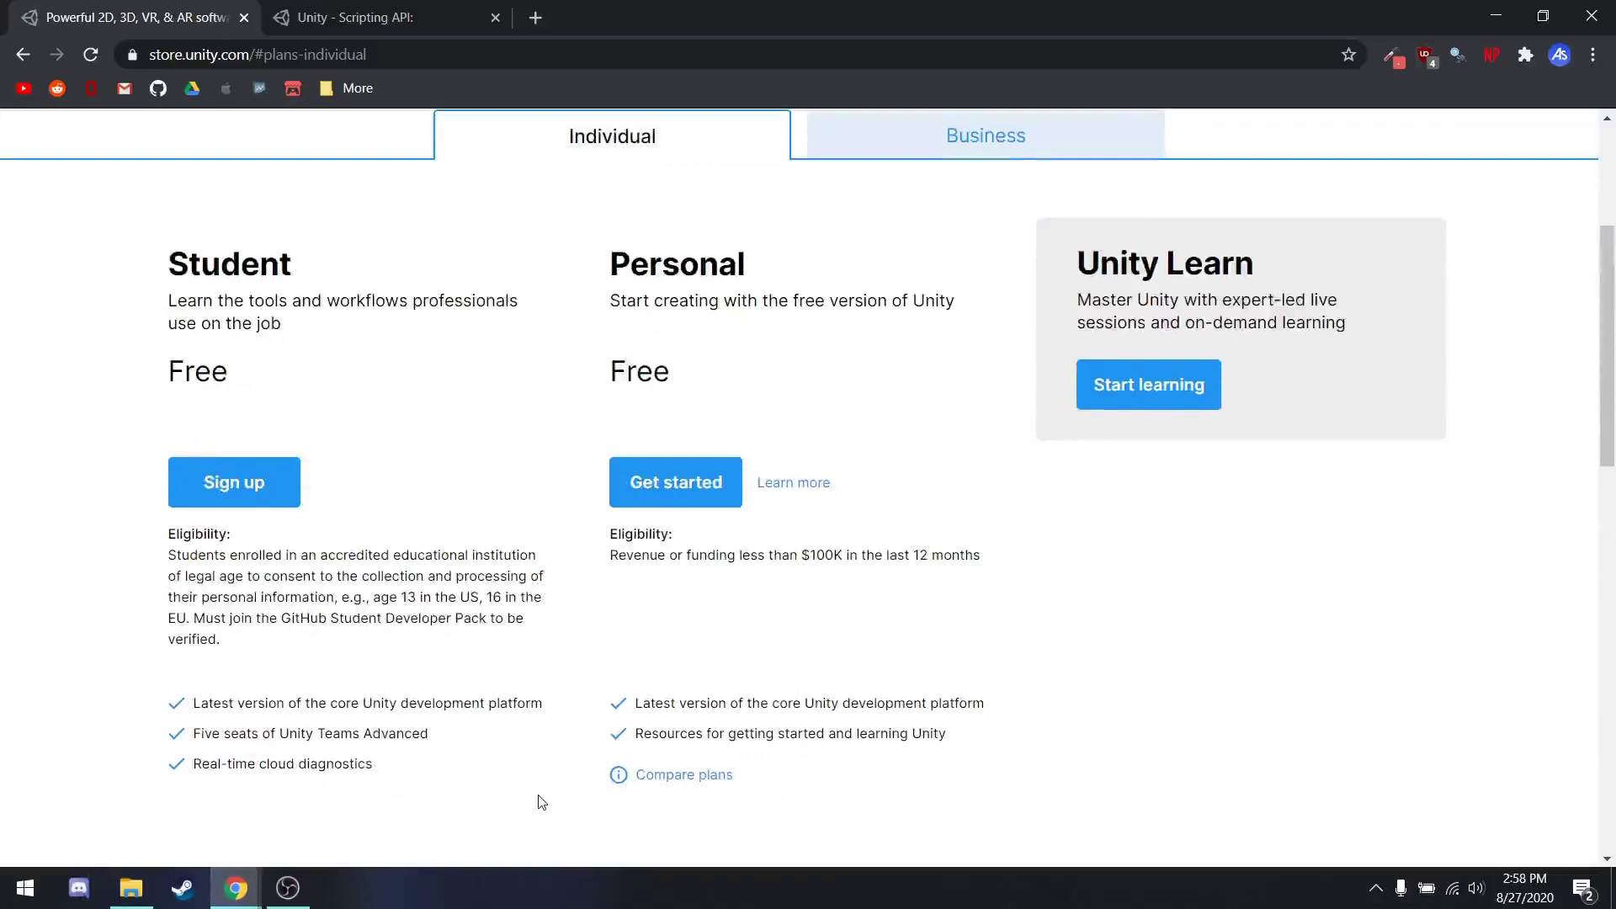
Compare the Business plans, then go back to the free Individual plans.
{"action": "scroll", "coordinate": [899, 592], "scroll_direction": "up", "scroll_amount": 1}
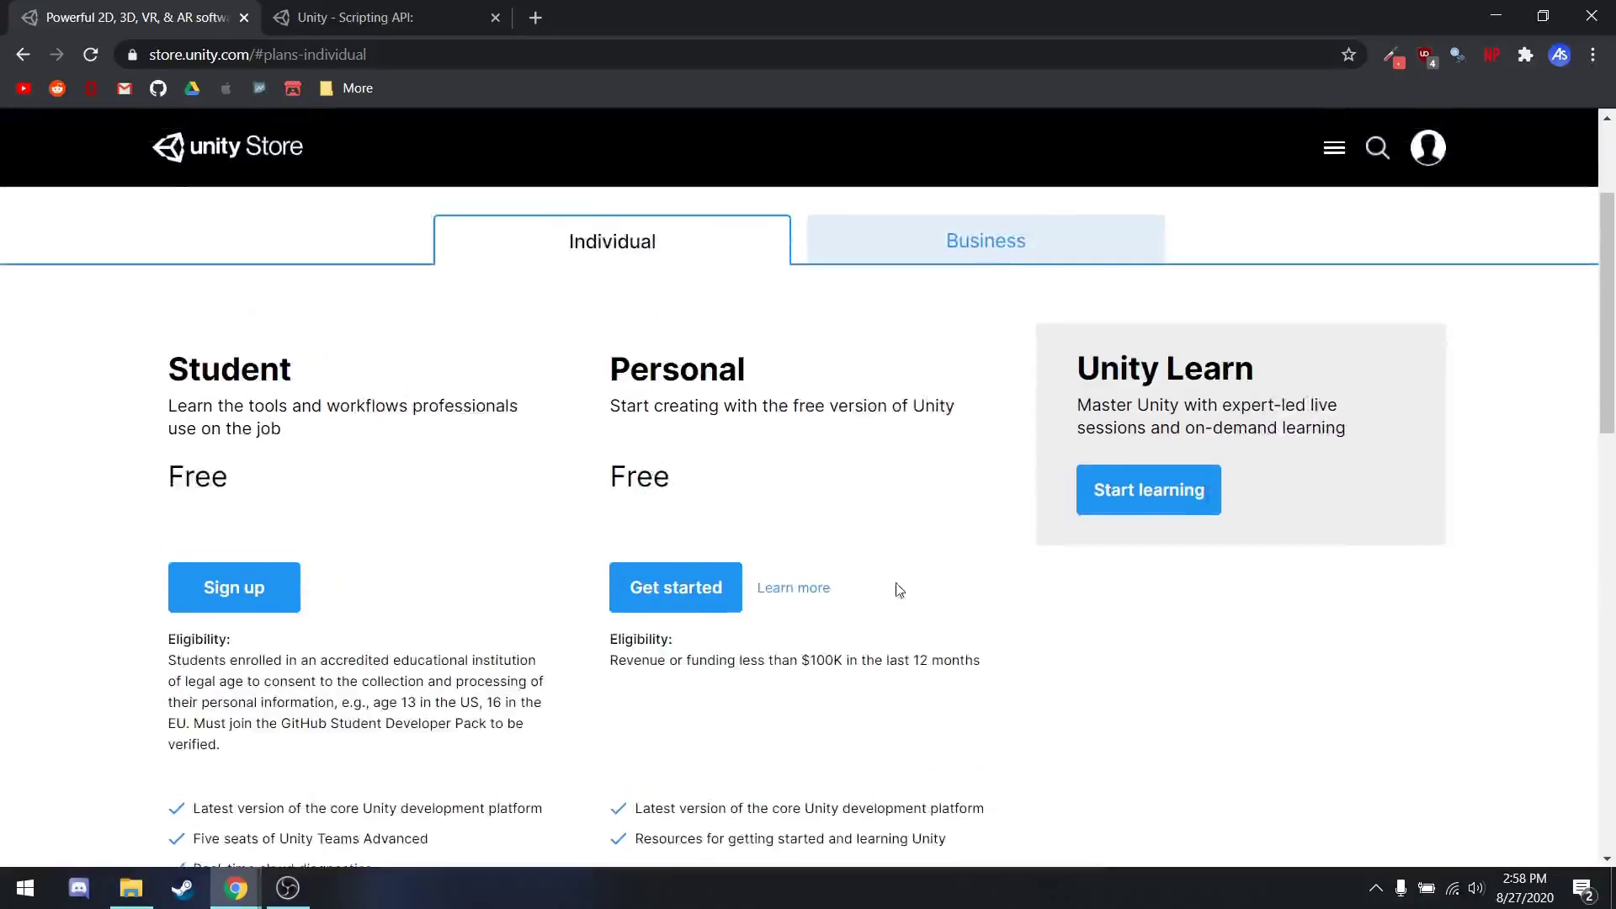
{"action": "scroll", "coordinate": [959, 650], "scroll_direction": "down", "scroll_amount": 2}
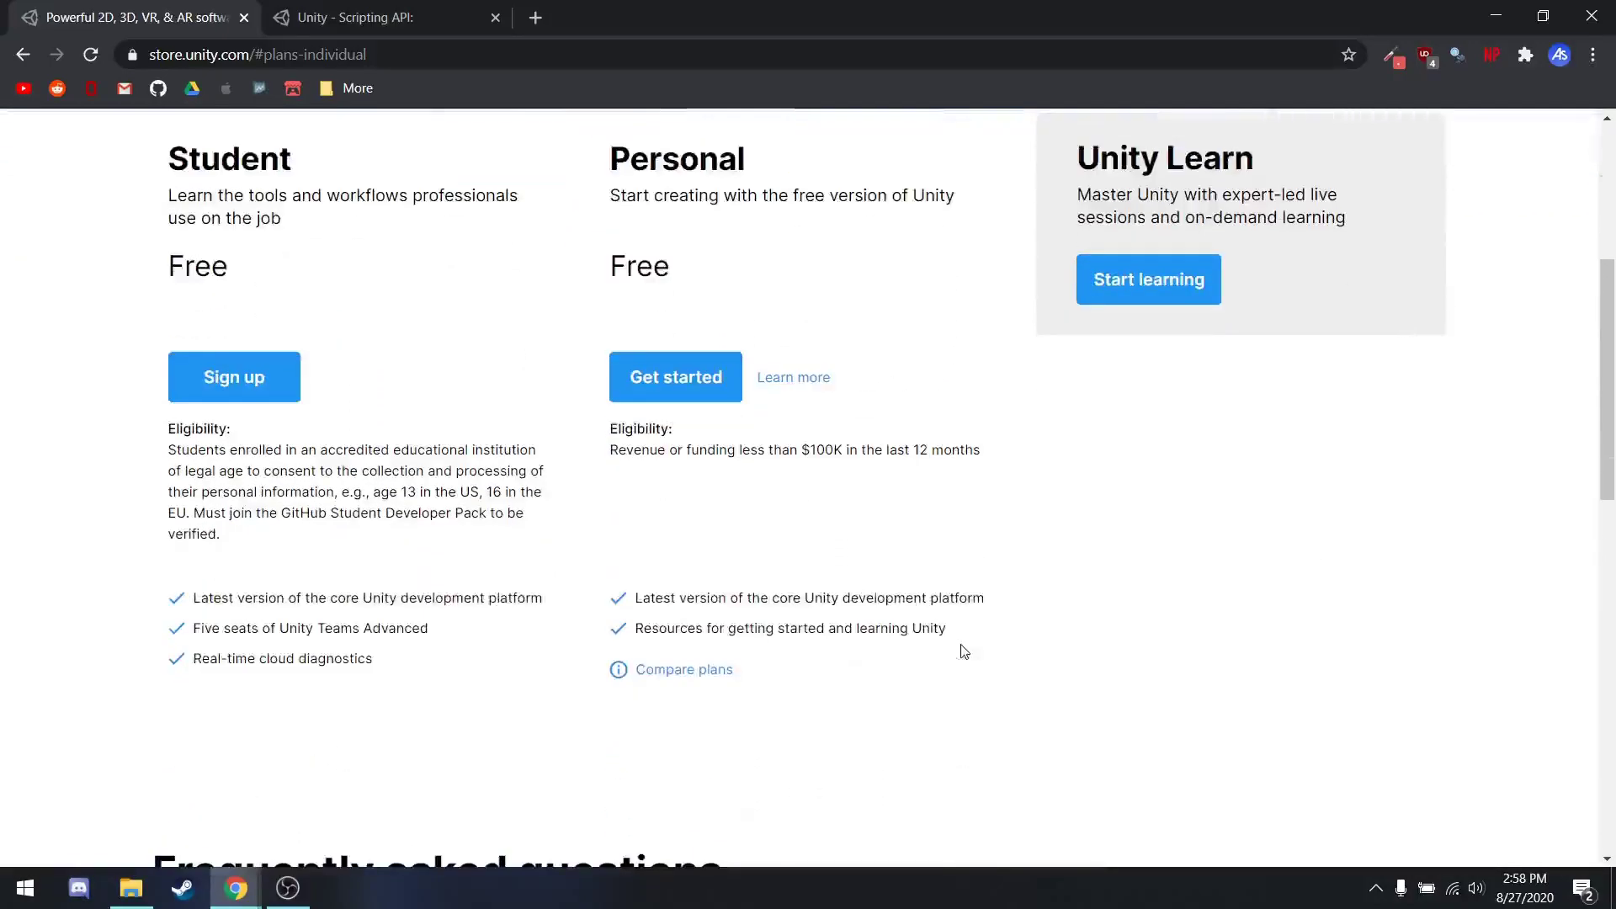
{"action": "scroll", "coordinate": [963, 650], "scroll_direction": "up", "scroll_amount": 1}
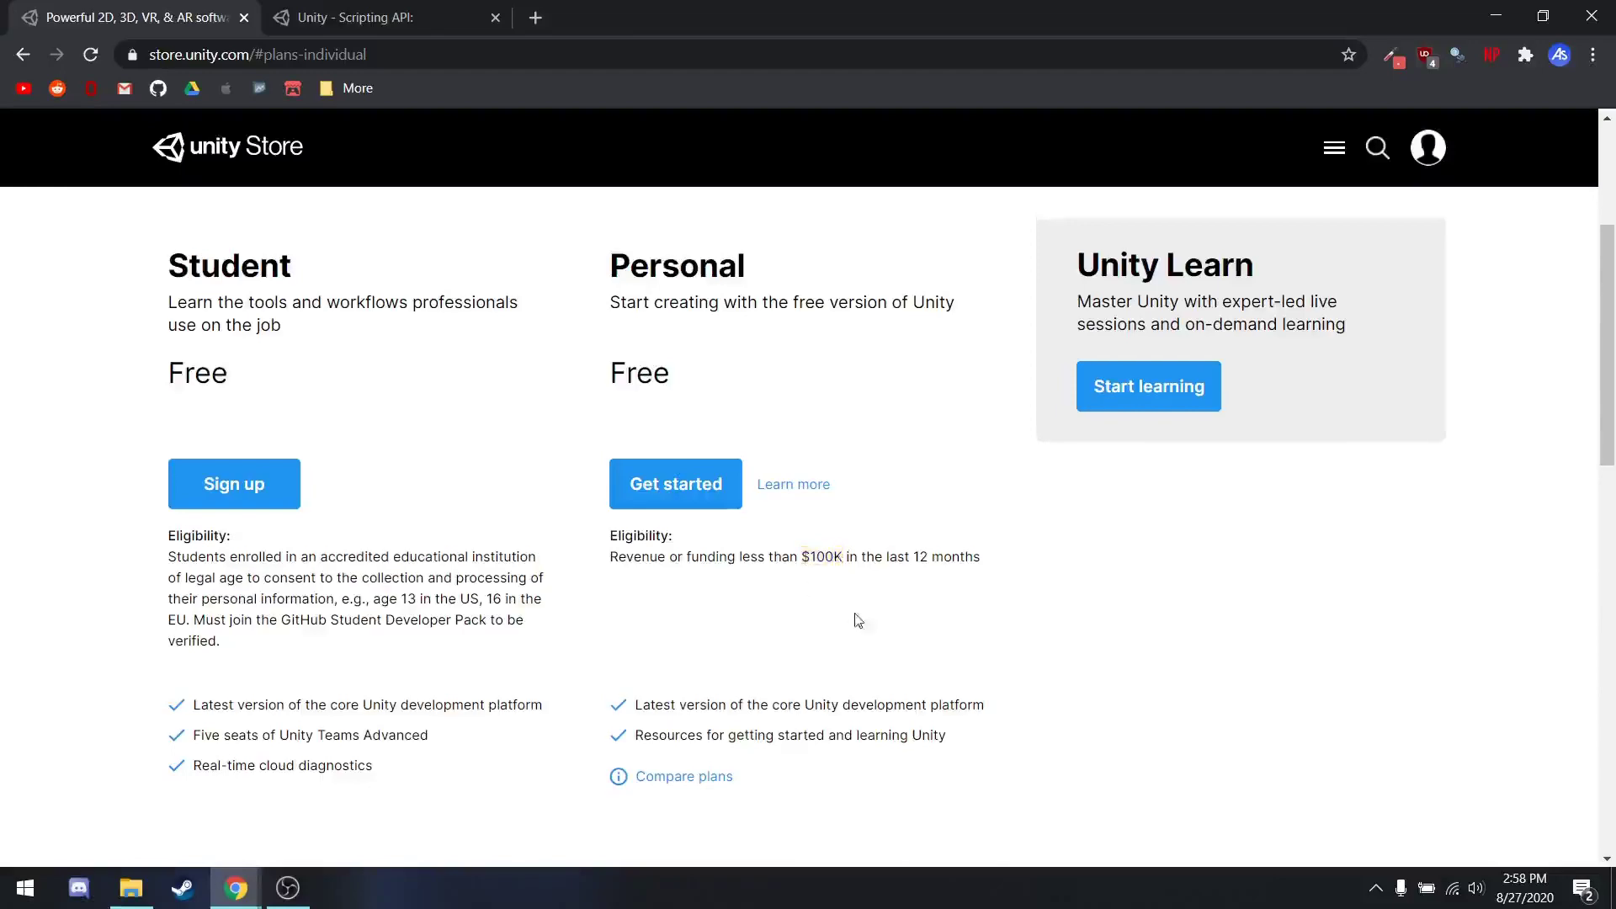
{"action": "scroll", "coordinate": [858, 620], "scroll_direction": "up", "scroll_amount": 4}
{"action": "left_click", "coordinate": [985, 346]}
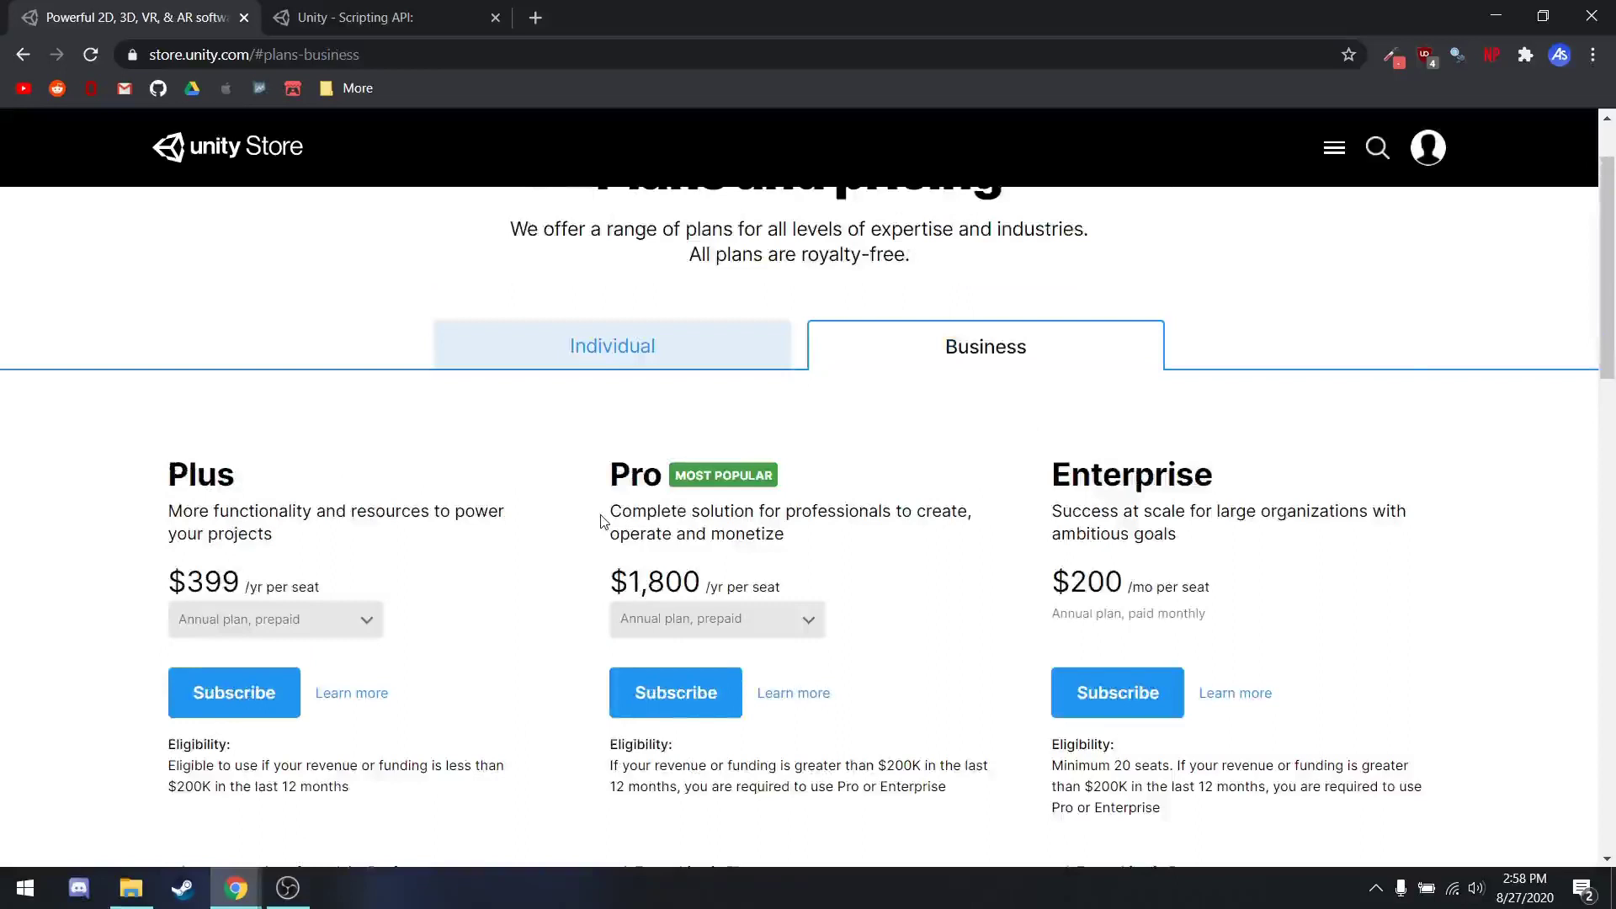
{"action": "left_click", "coordinate": [645, 357]}
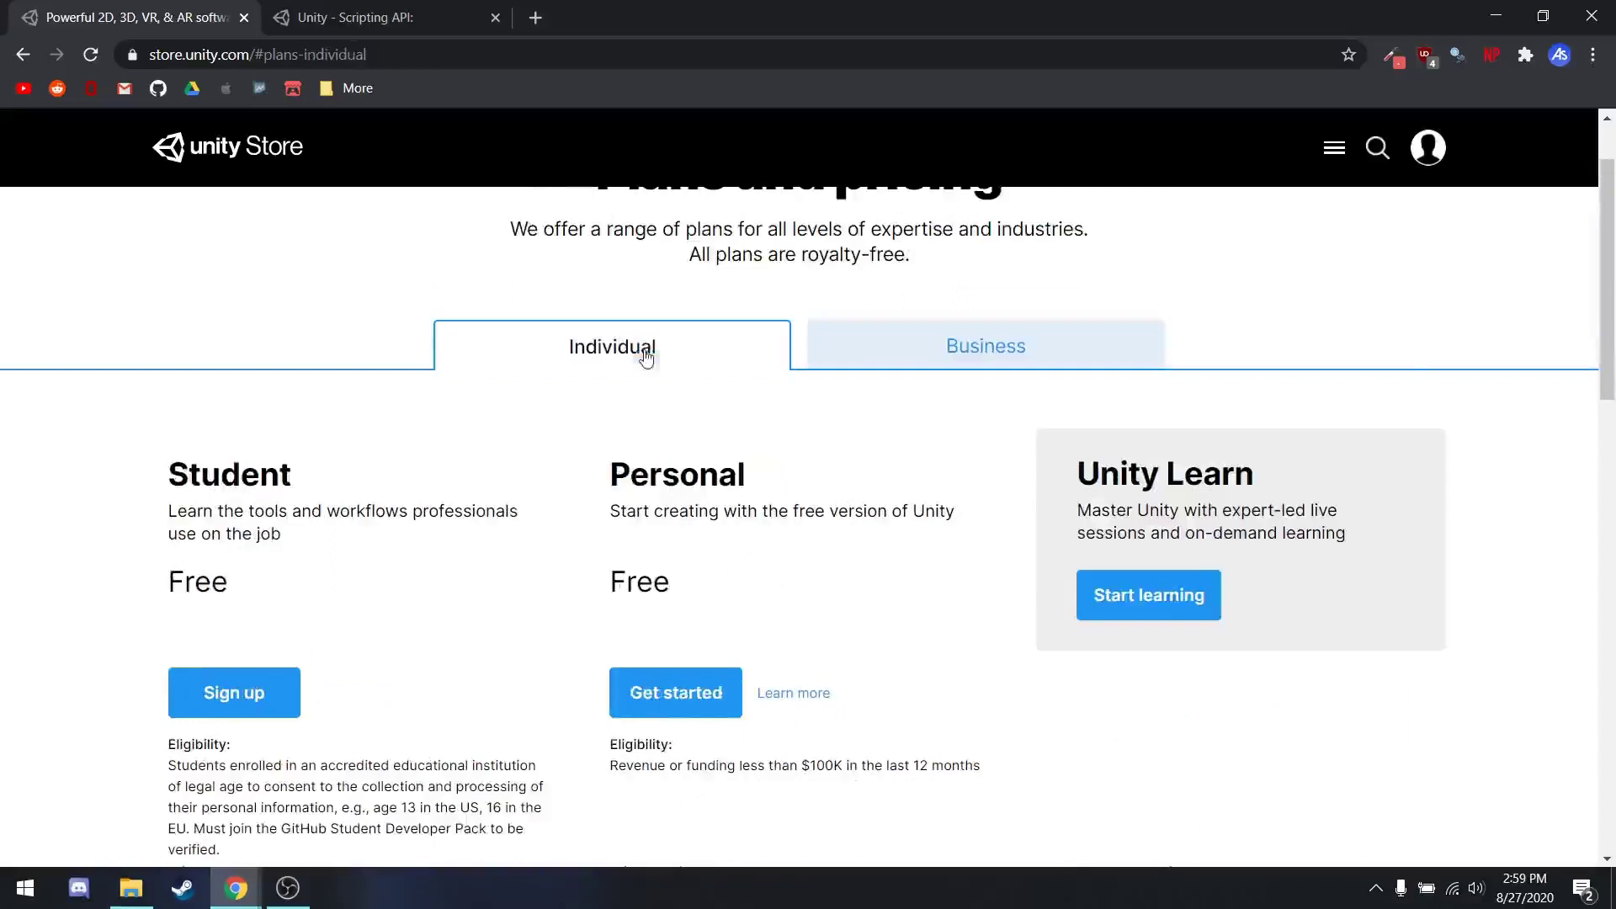
Choose the Personal plan, go to the returning-user installer download, and accept the Personal terms.
{"action": "left_click", "coordinate": [687, 703]}
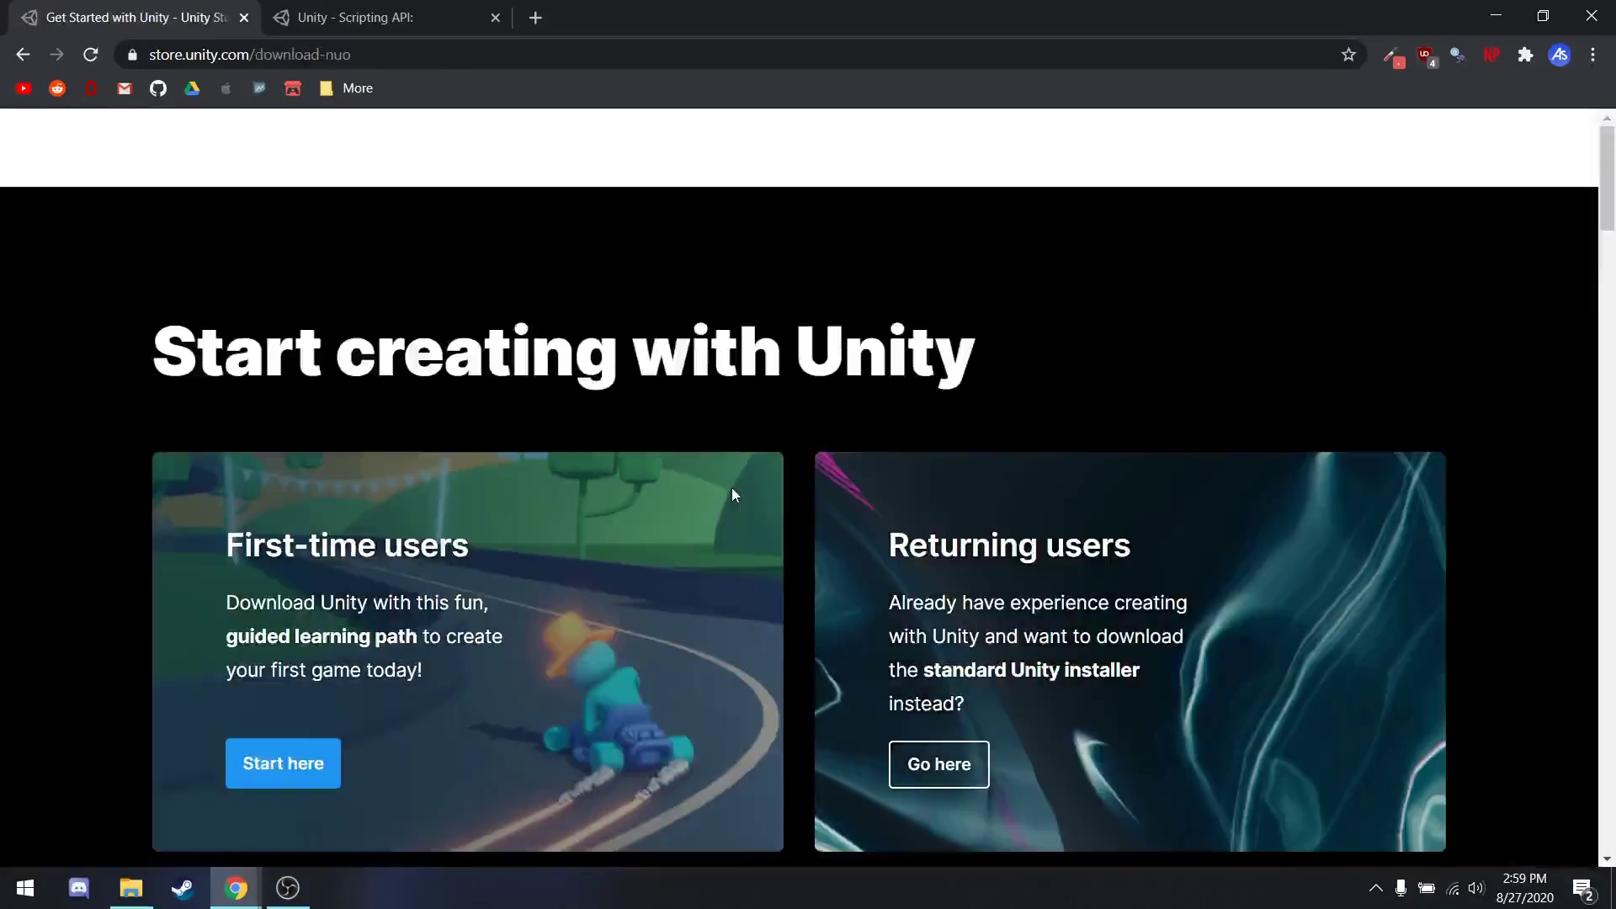
{"action": "scroll", "coordinate": [731, 495], "scroll_direction": "down", "scroll_amount": 1}
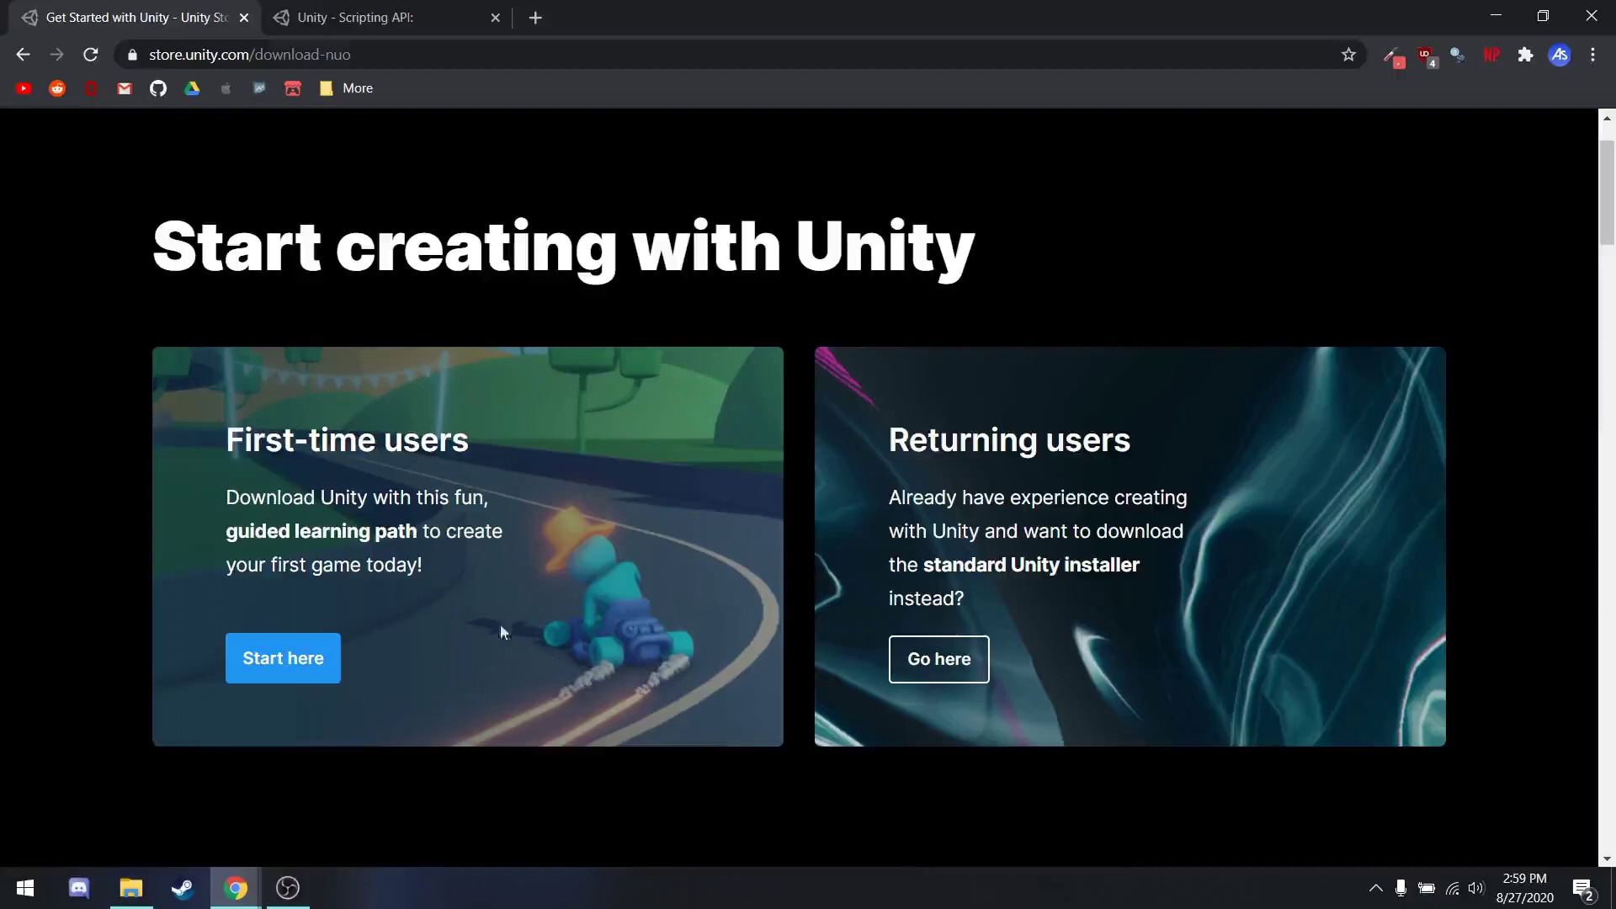
{"action": "left_click", "coordinate": [938, 661]}
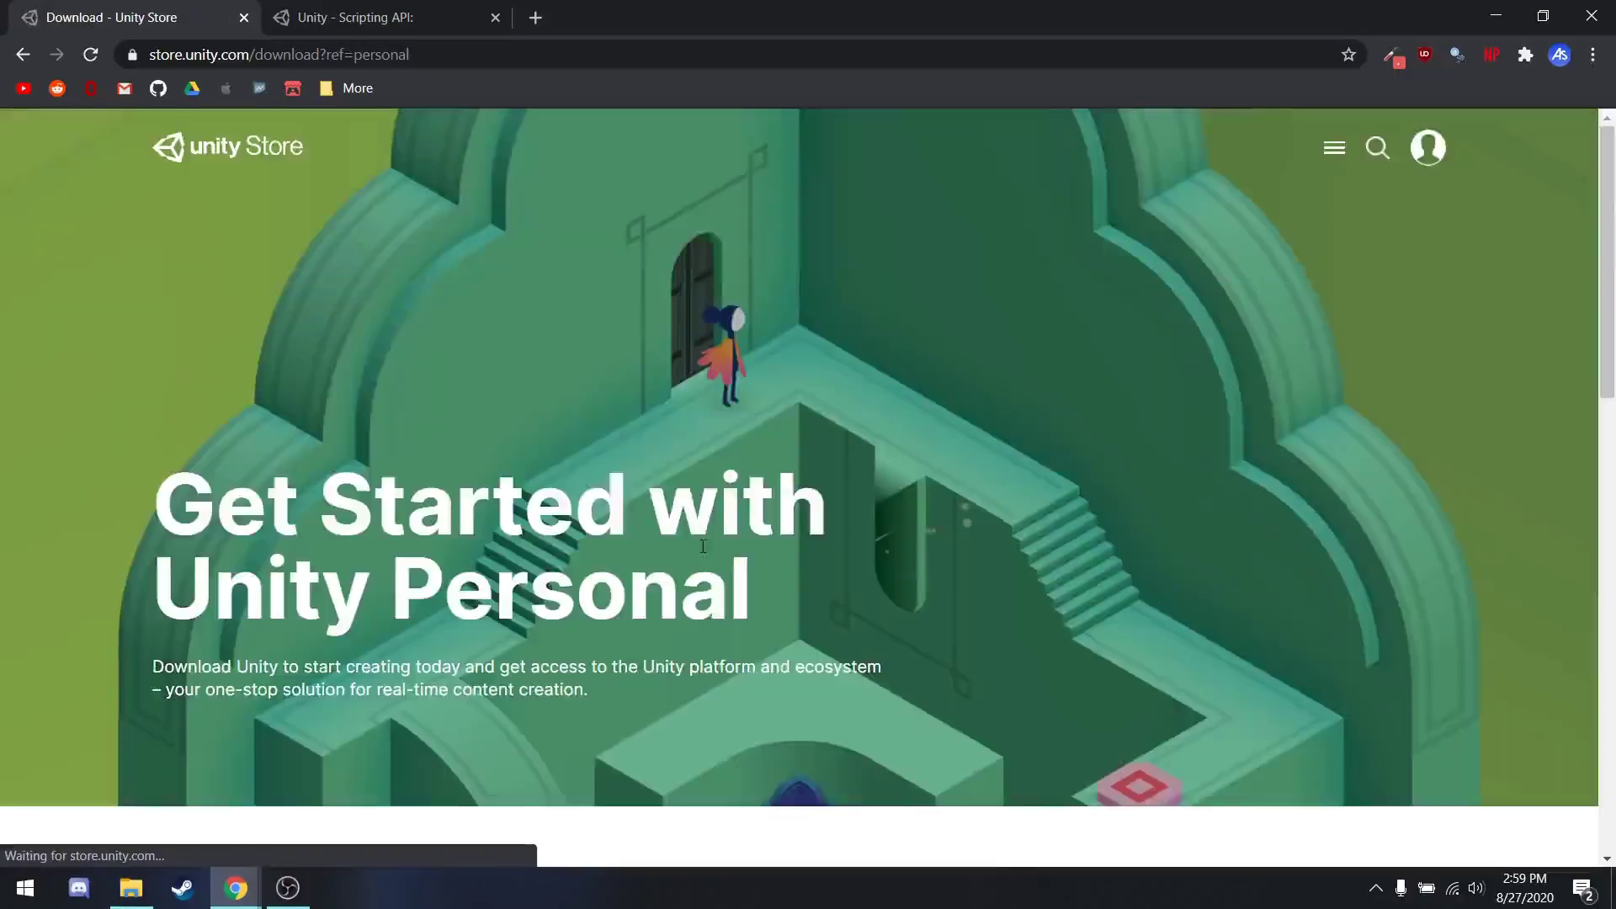
{"action": "scroll", "coordinate": [702, 546], "scroll_direction": "down", "scroll_amount": 7}
{"action": "scroll", "coordinate": [705, 554], "scroll_direction": "up", "scroll_amount": 2}
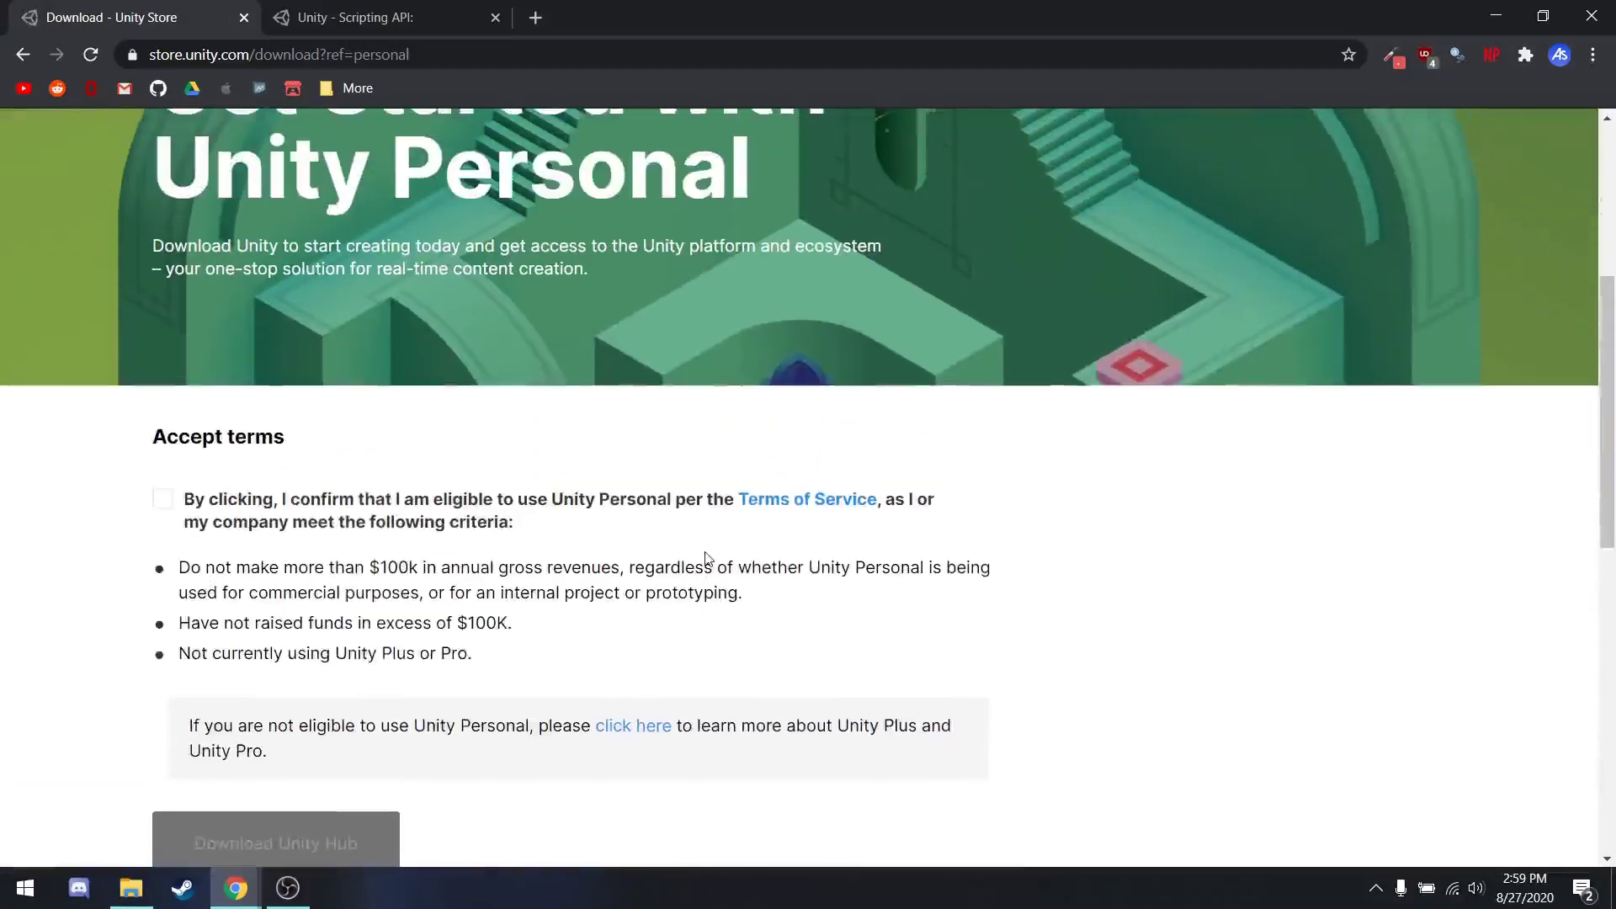
{"action": "scroll", "coordinate": [706, 558], "scroll_direction": "down", "scroll_amount": 1}
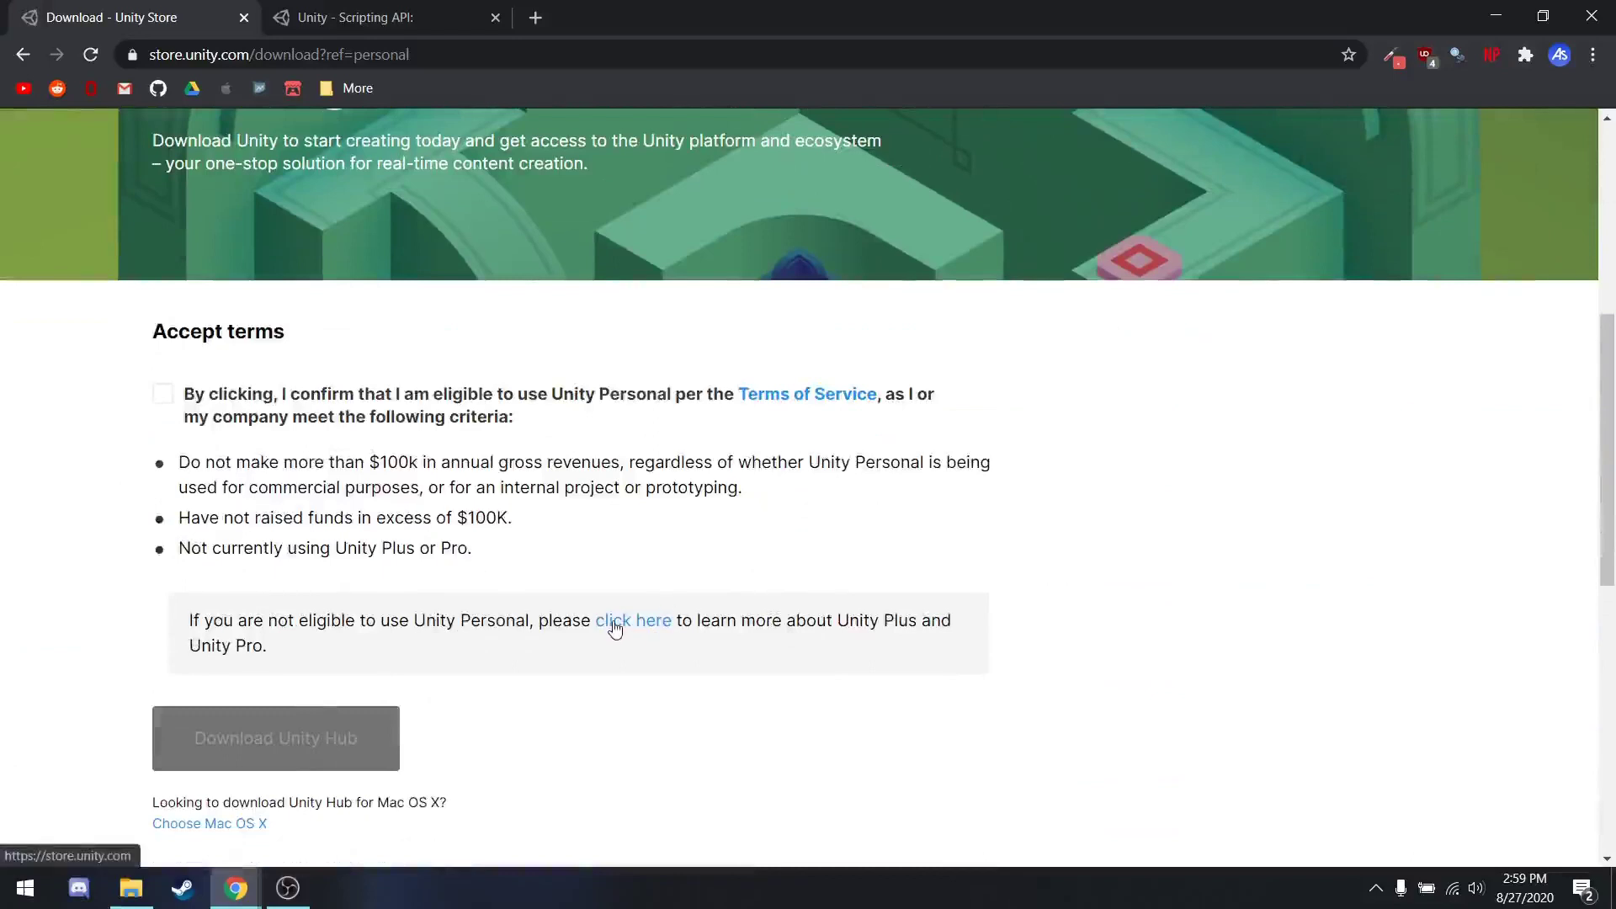
{"action": "left_click", "coordinate": [162, 394]}
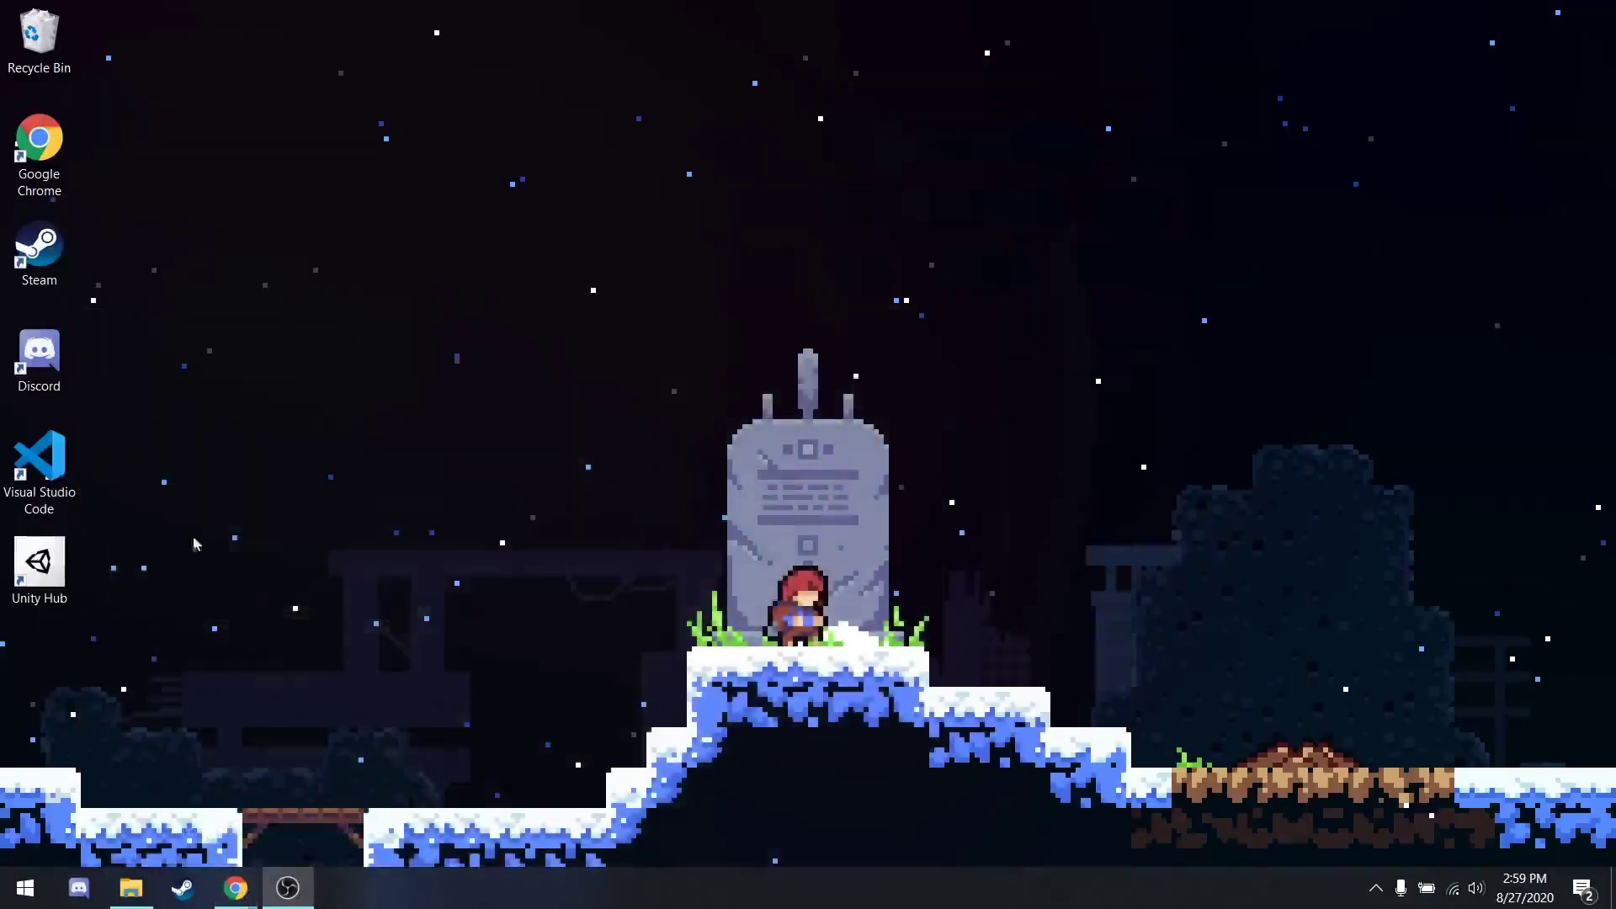
Launch Unity Hub from the desktop and check the account menu before closing it.
{"action": "double_click", "coordinate": [39, 562]}
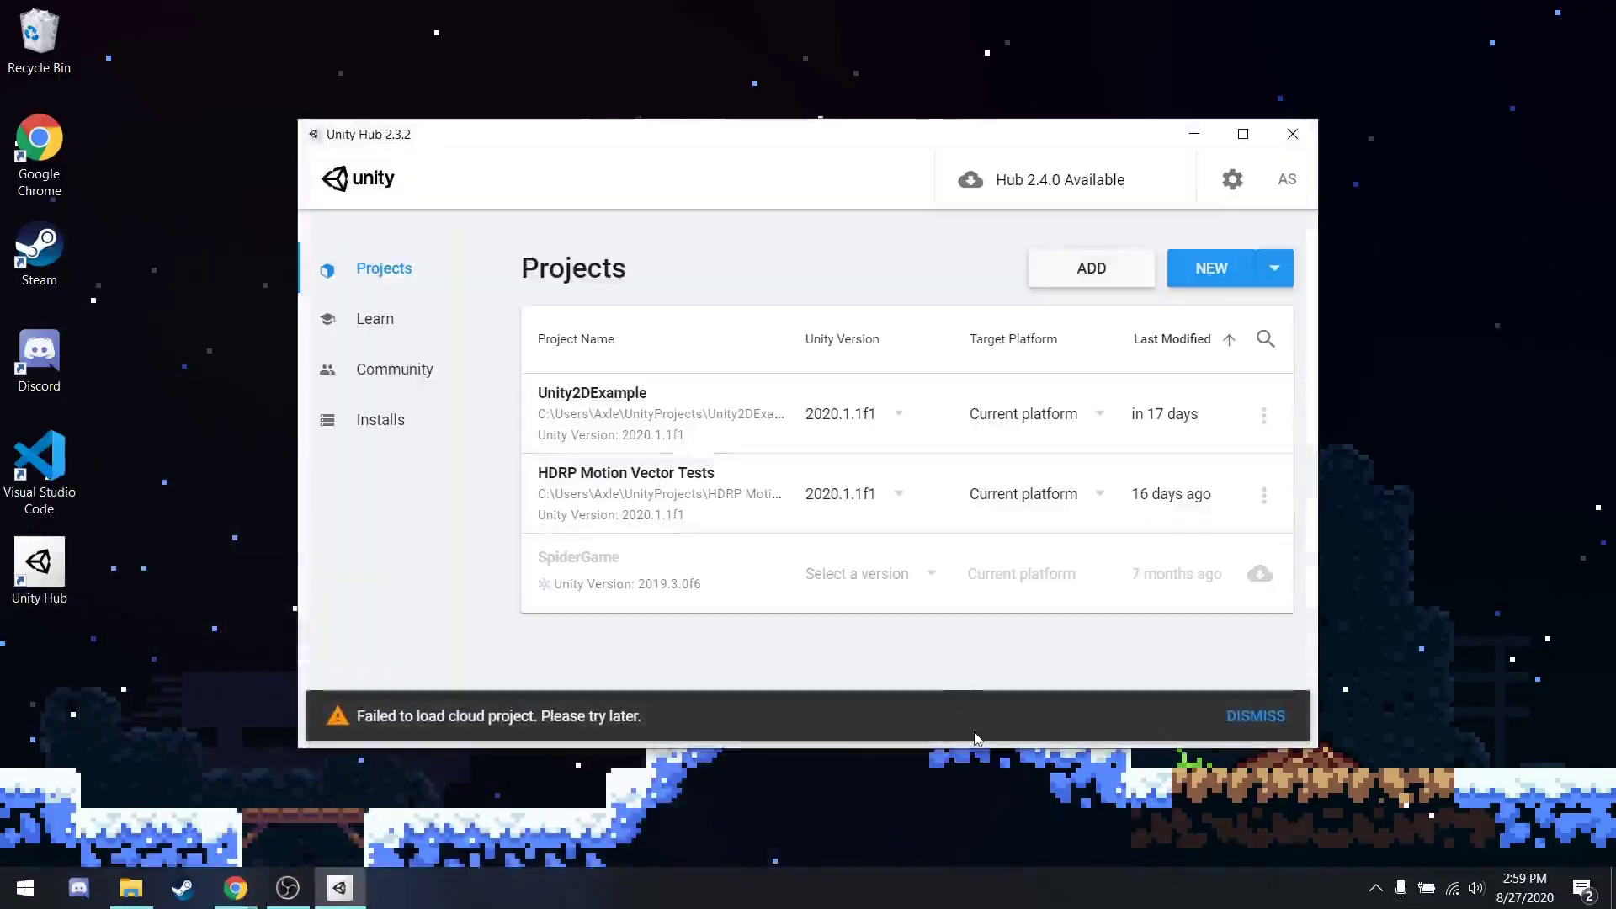
{"action": "left_click", "coordinate": [1294, 191]}
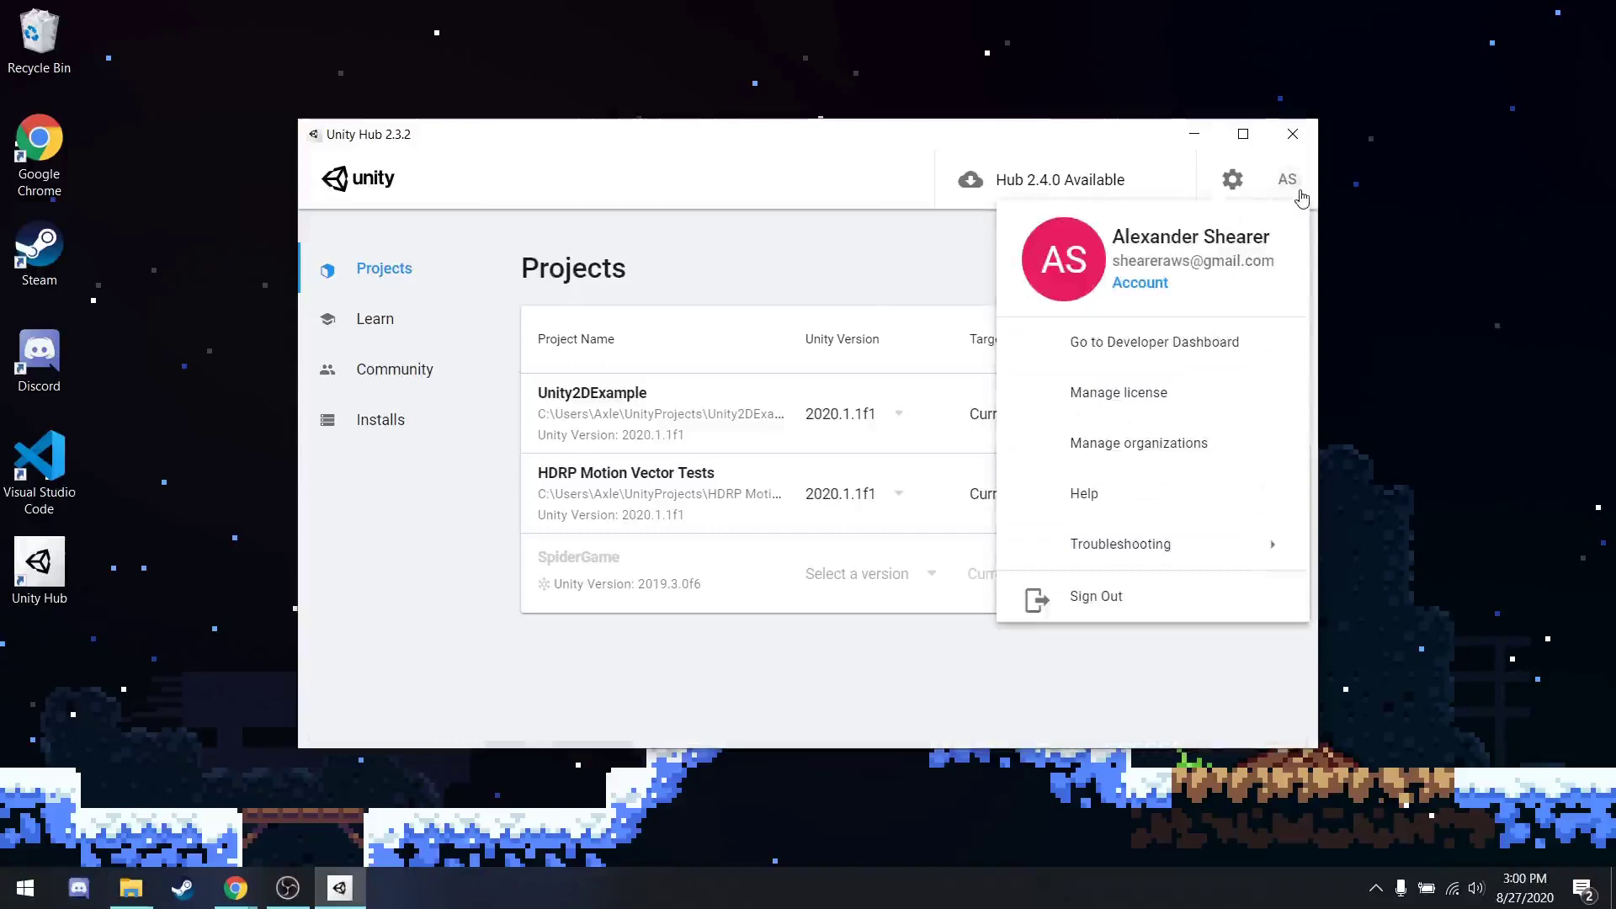
{"action": "left_click", "coordinate": [949, 270]}
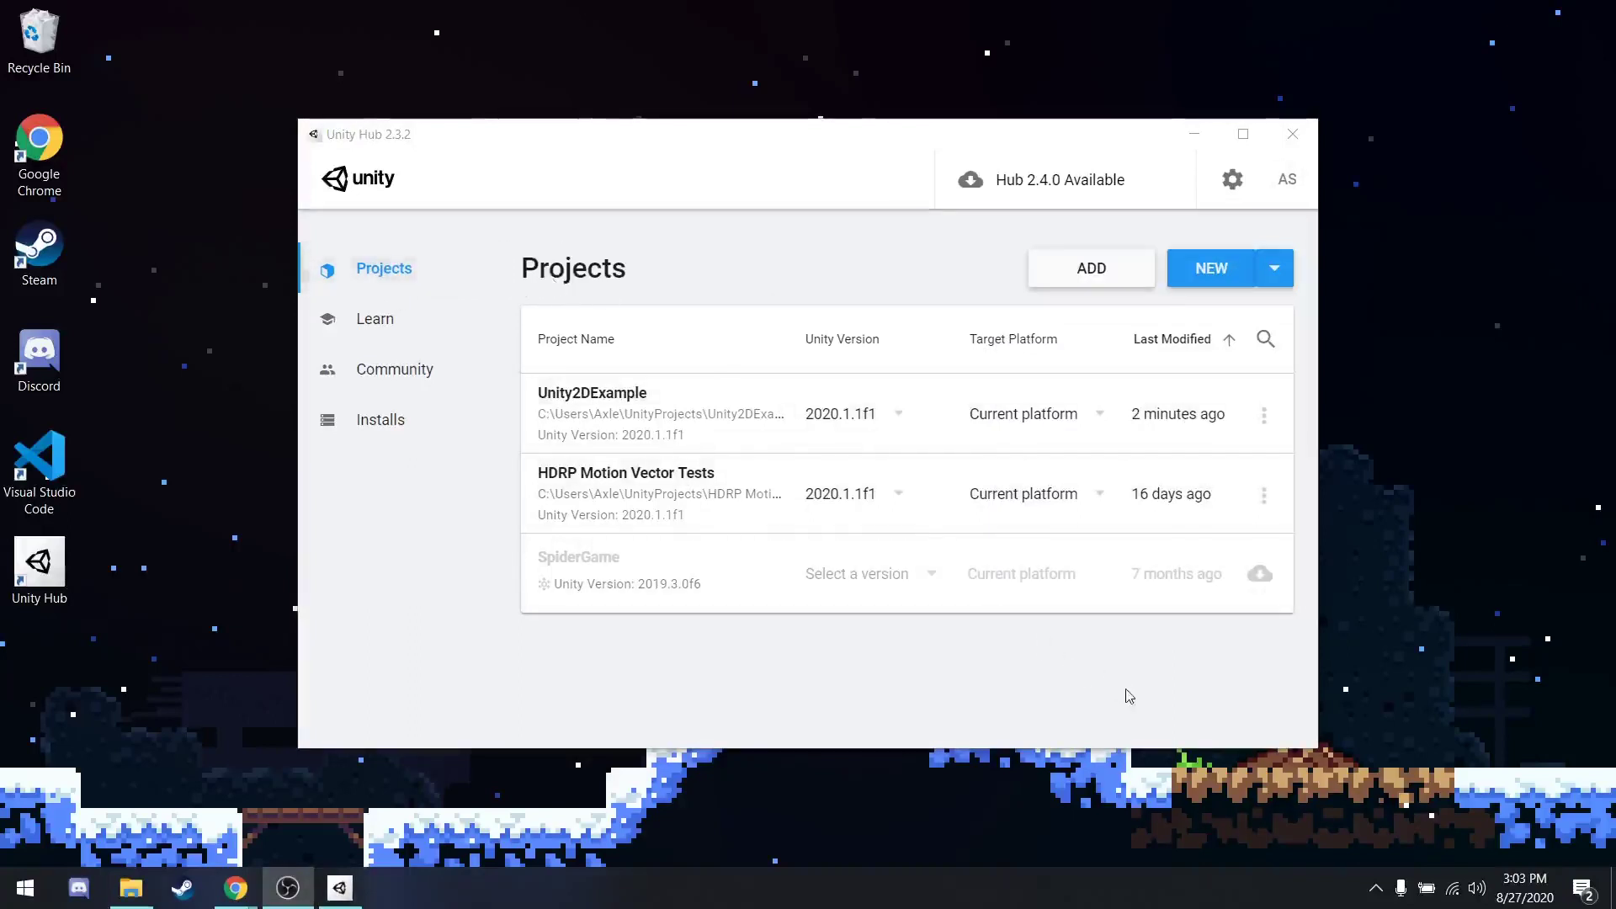
Browse the Learn page's tutorials and scroll through the Community resources list.
{"action": "left_click", "coordinate": [371, 318]}
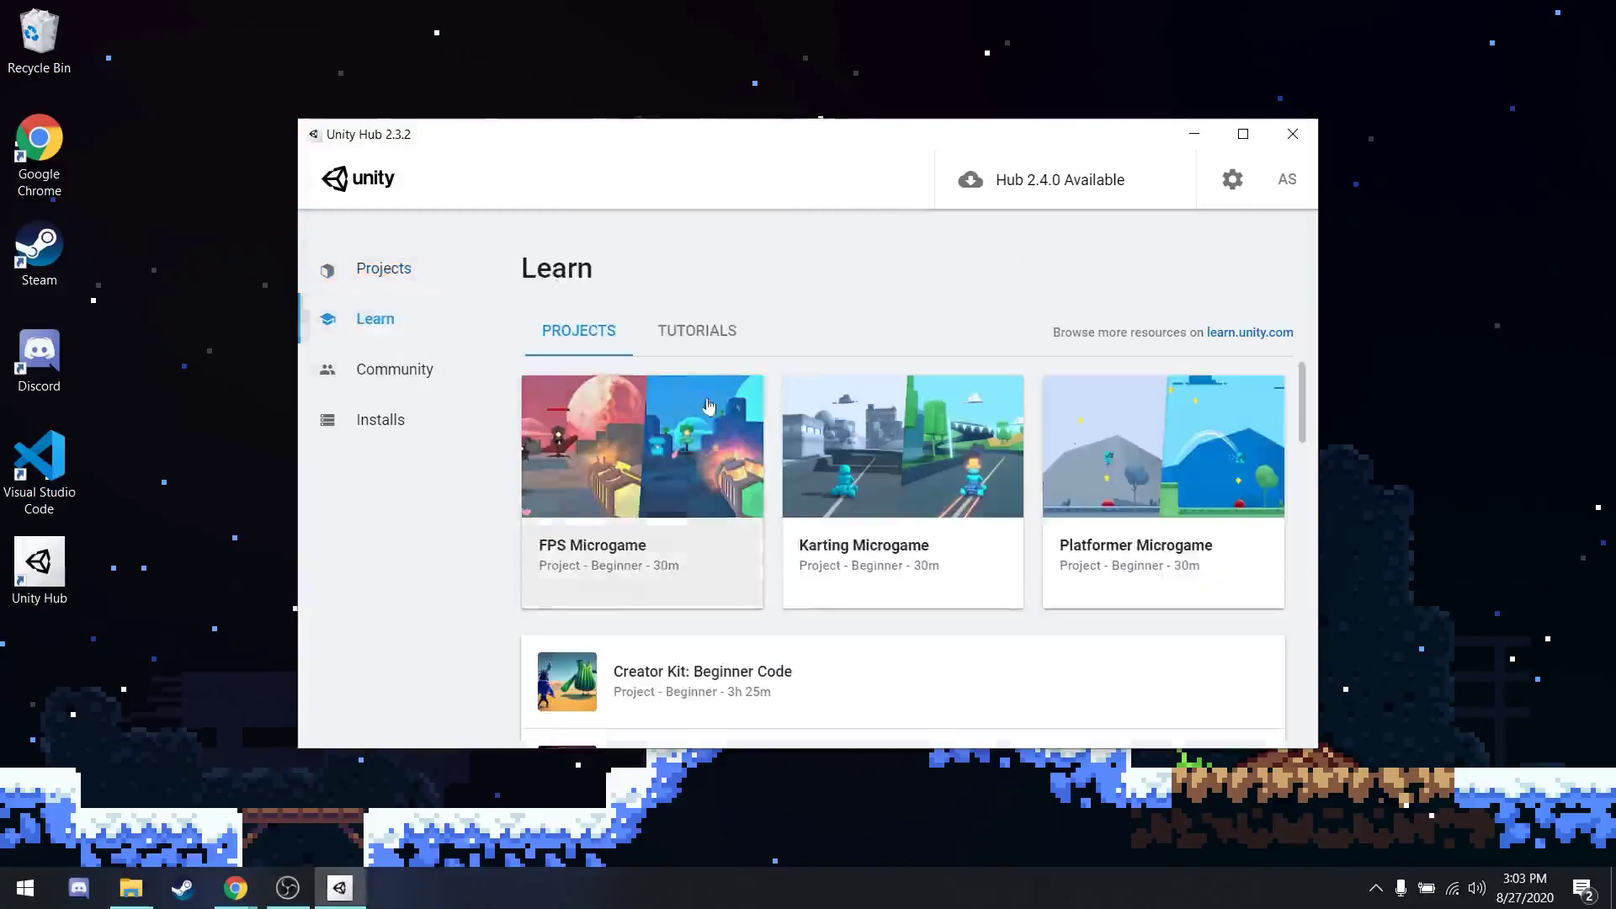
{"action": "left_click", "coordinate": [697, 330]}
{"action": "left_click", "coordinate": [449, 383]}
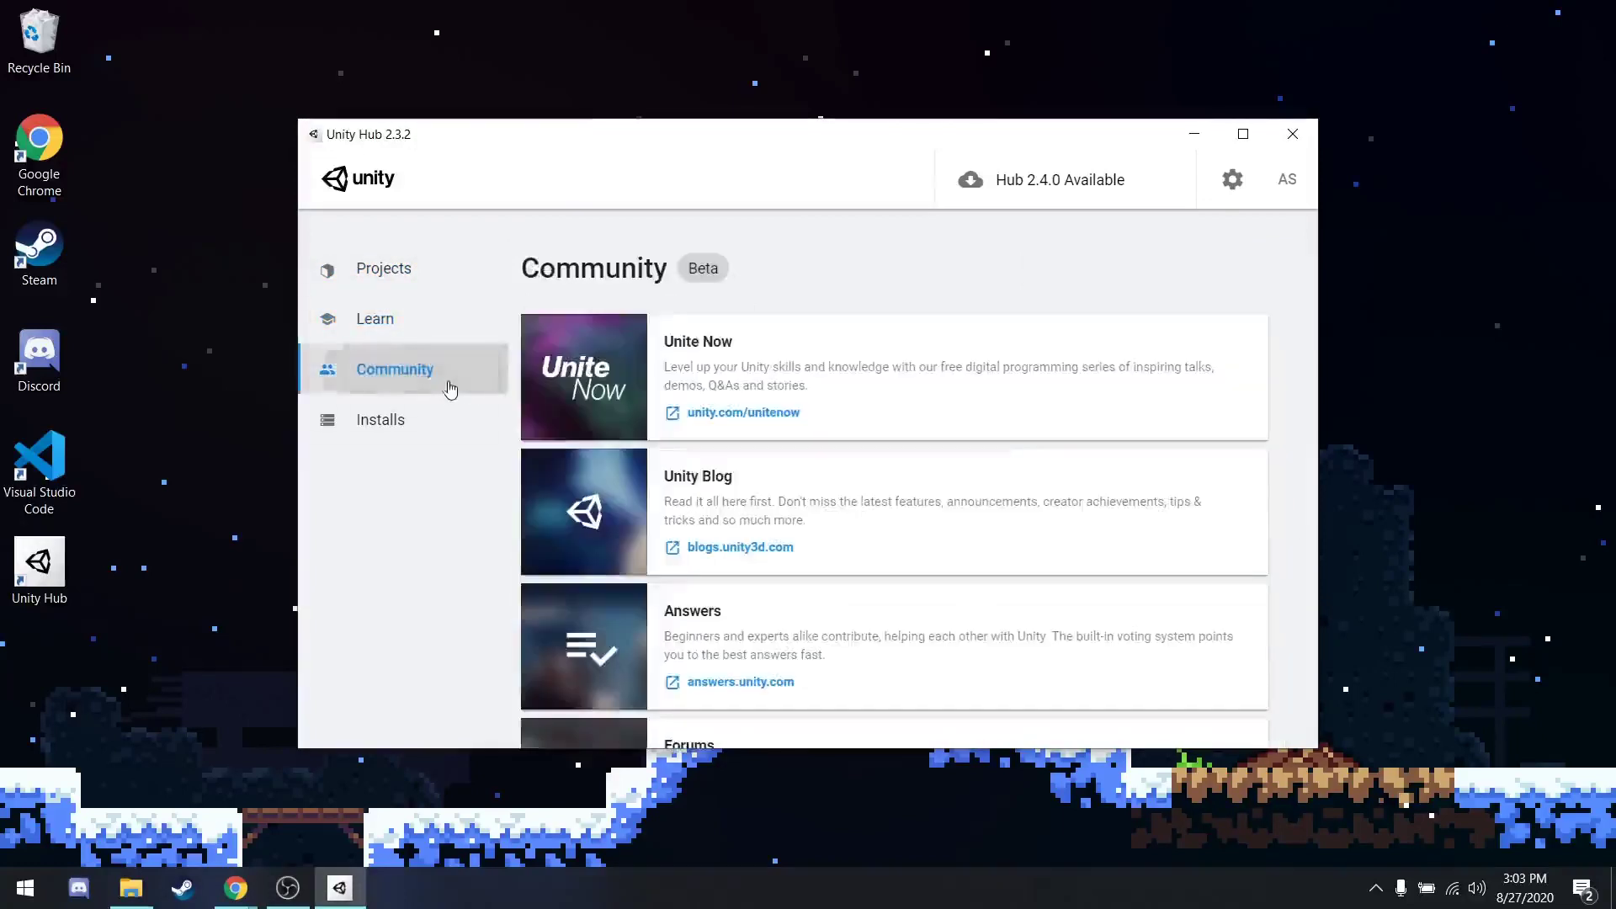
{"action": "scroll", "coordinate": [973, 427], "scroll_direction": "down", "scroll_amount": 5}
{"action": "scroll", "coordinate": [1056, 502], "scroll_direction": "up", "scroll_amount": 4}
{"action": "scroll", "coordinate": [892, 608], "scroll_direction": "up", "scroll_amount": 2}
{"action": "scroll", "coordinate": [865, 534], "scroll_direction": "down", "scroll_amount": 5}
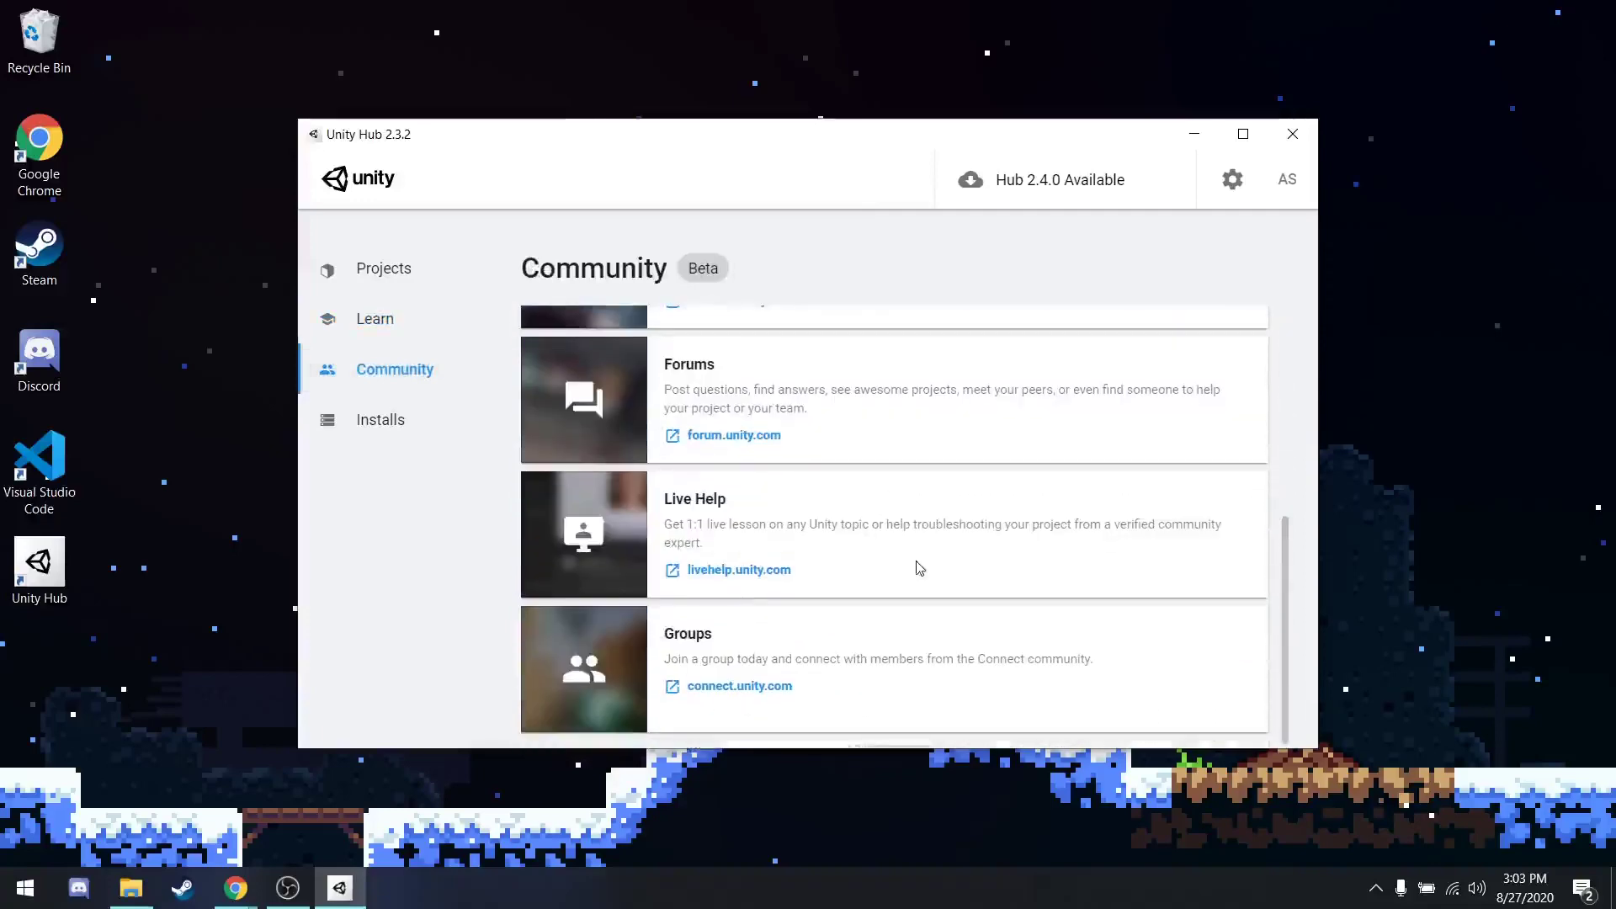
{"action": "scroll", "coordinate": [919, 568], "scroll_direction": "up", "scroll_amount": 4}
{"action": "scroll", "coordinate": [917, 567], "scroll_direction": "up", "scroll_amount": 1}
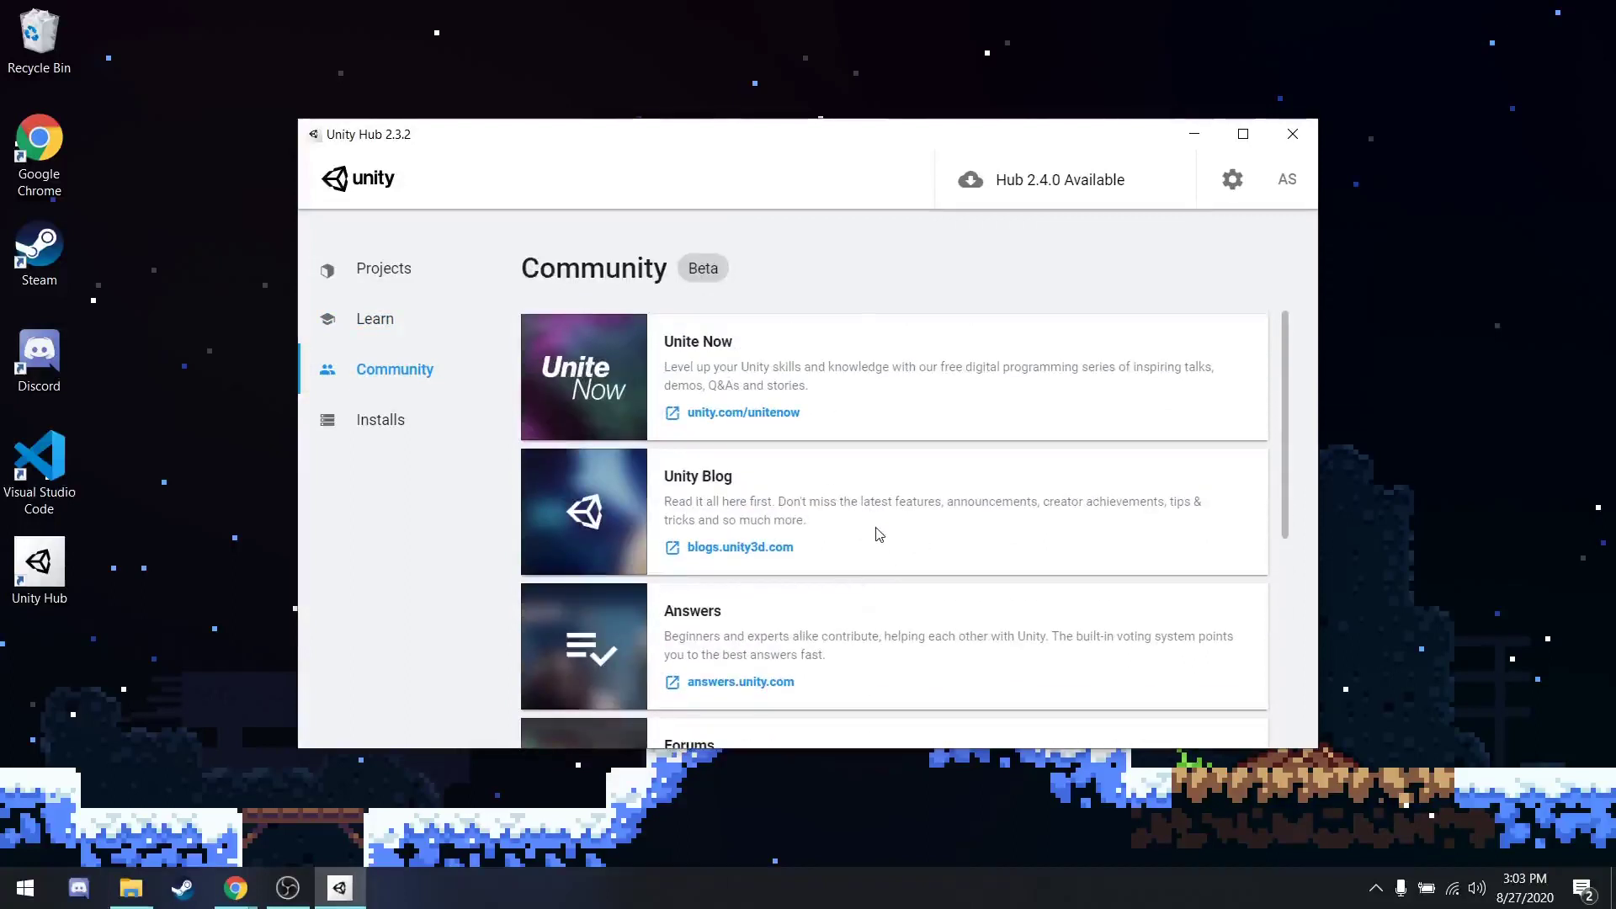
Finish scrolling Community resources and show the installed editor, version 2020.1.1f1.
{"action": "scroll", "coordinate": [880, 526], "scroll_direction": "down", "scroll_amount": 3}
{"action": "scroll", "coordinate": [887, 530], "scroll_direction": "down", "scroll_amount": 1}
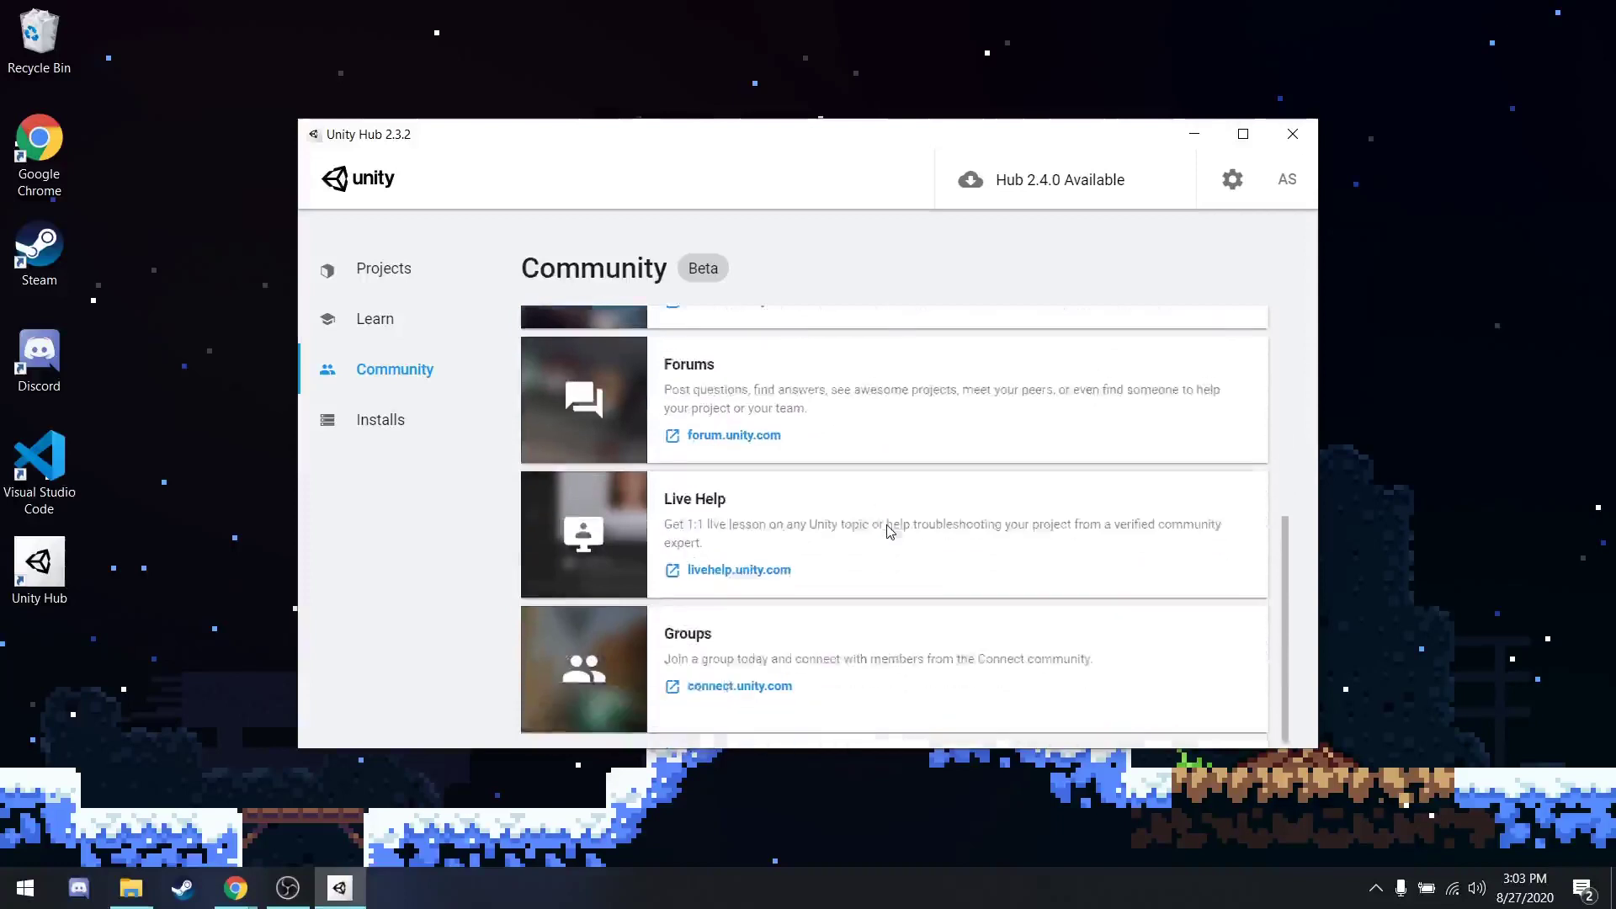
{"action": "scroll", "coordinate": [841, 517], "scroll_direction": "up", "scroll_amount": 5}
{"action": "left_click", "coordinate": [362, 428]}
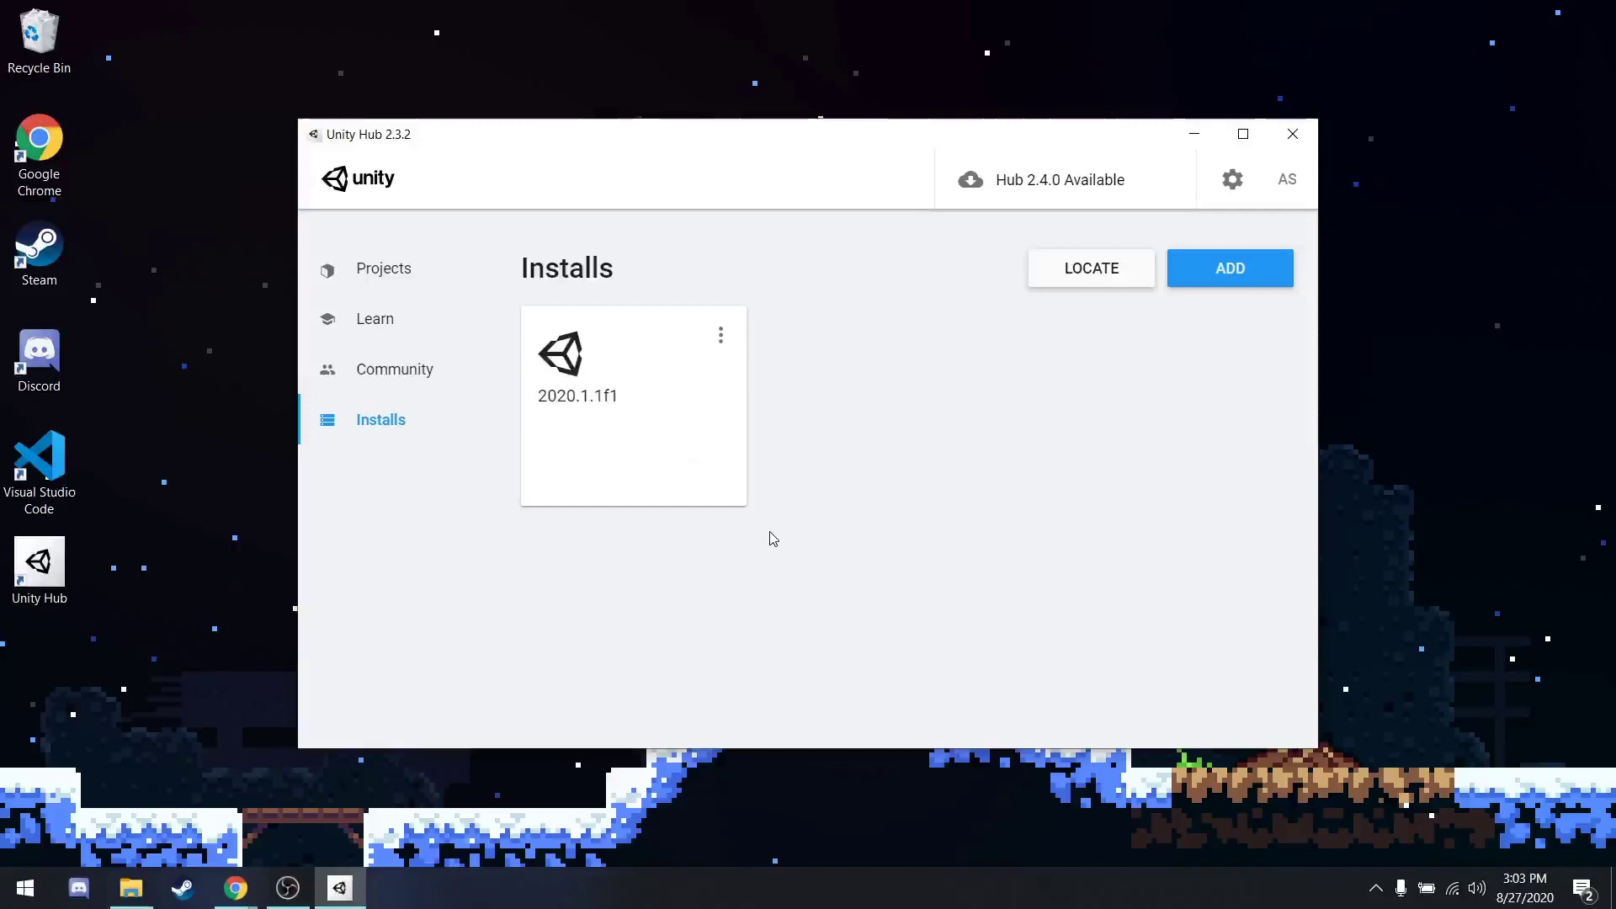
Check the add-Unity-version dialog twice without installing, then return to the Projects list.
{"action": "left_click", "coordinate": [1210, 275]}
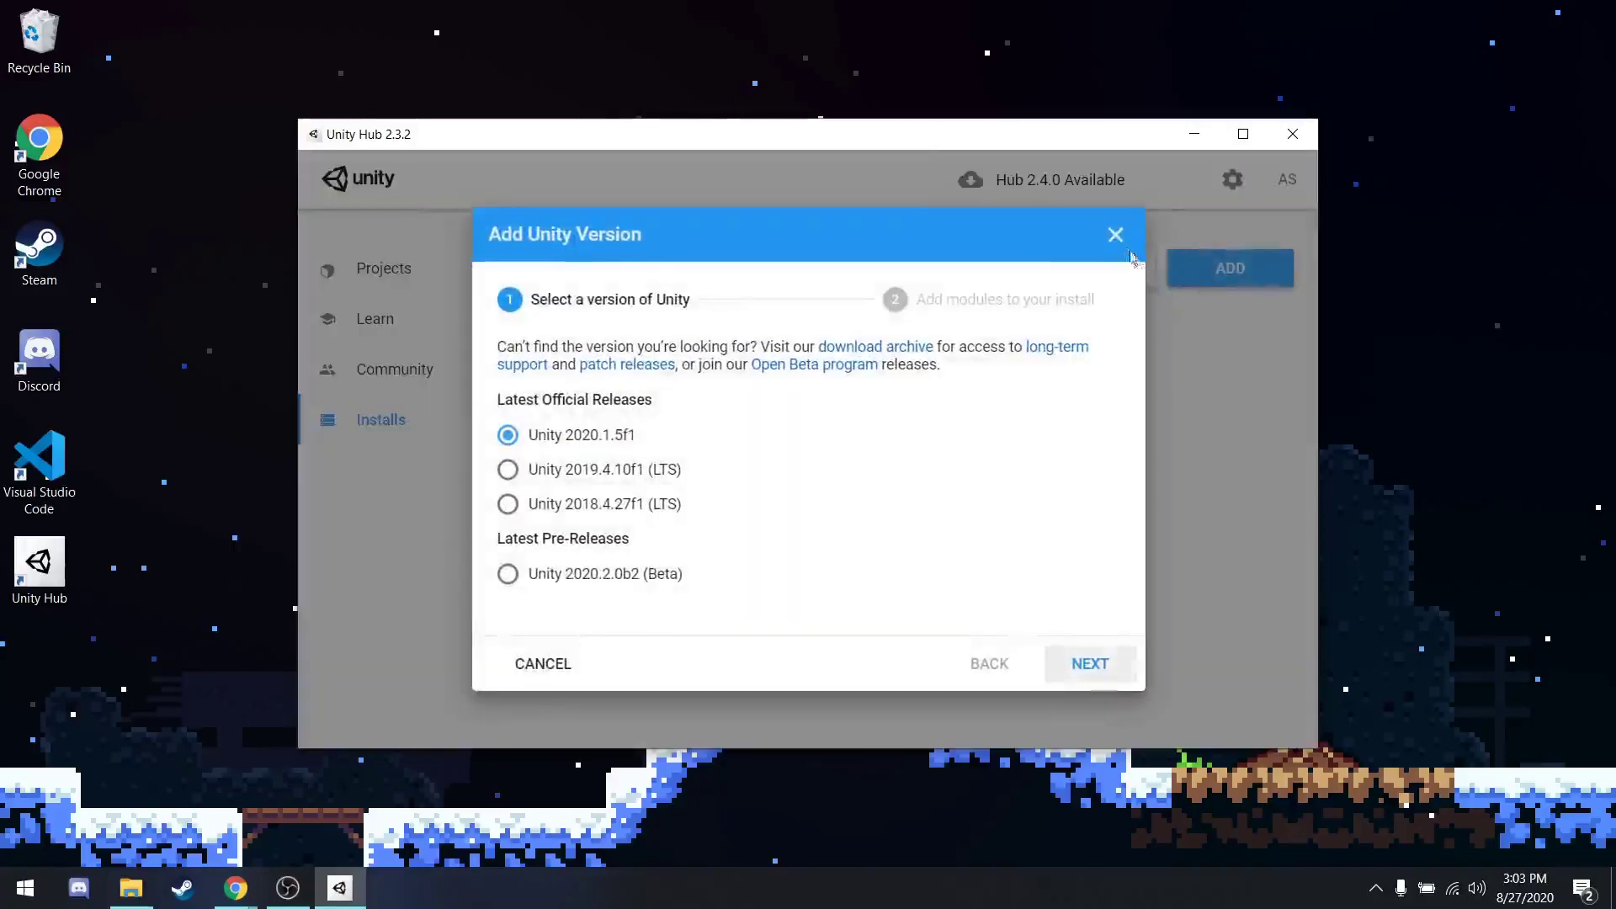
{"action": "left_click", "coordinate": [1126, 253]}
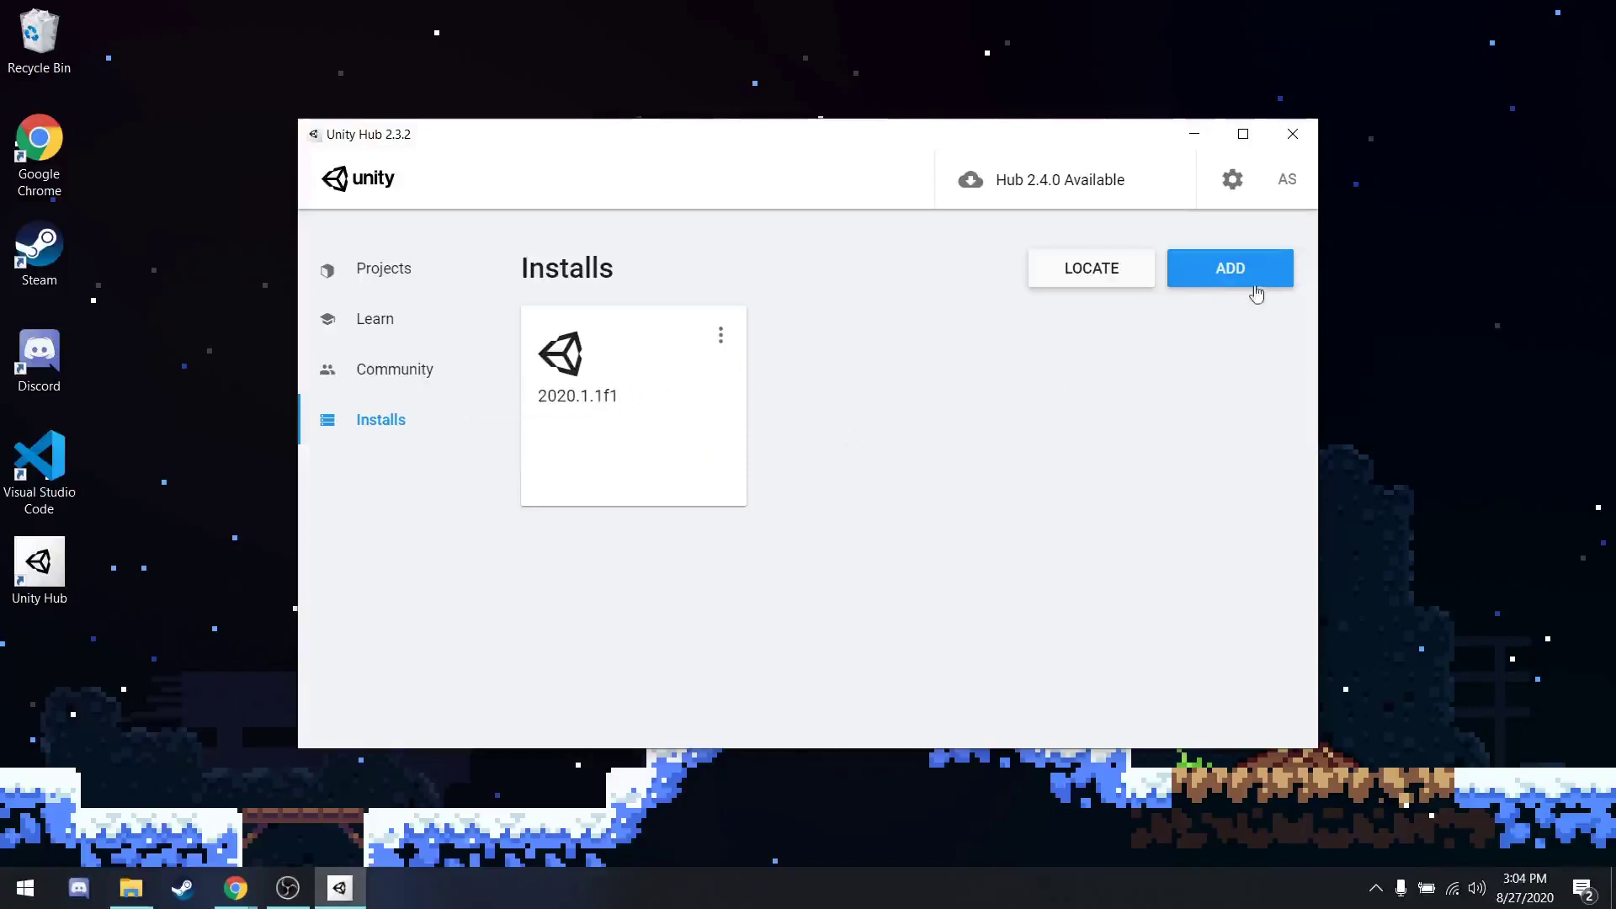
{"action": "left_click", "coordinate": [1211, 273]}
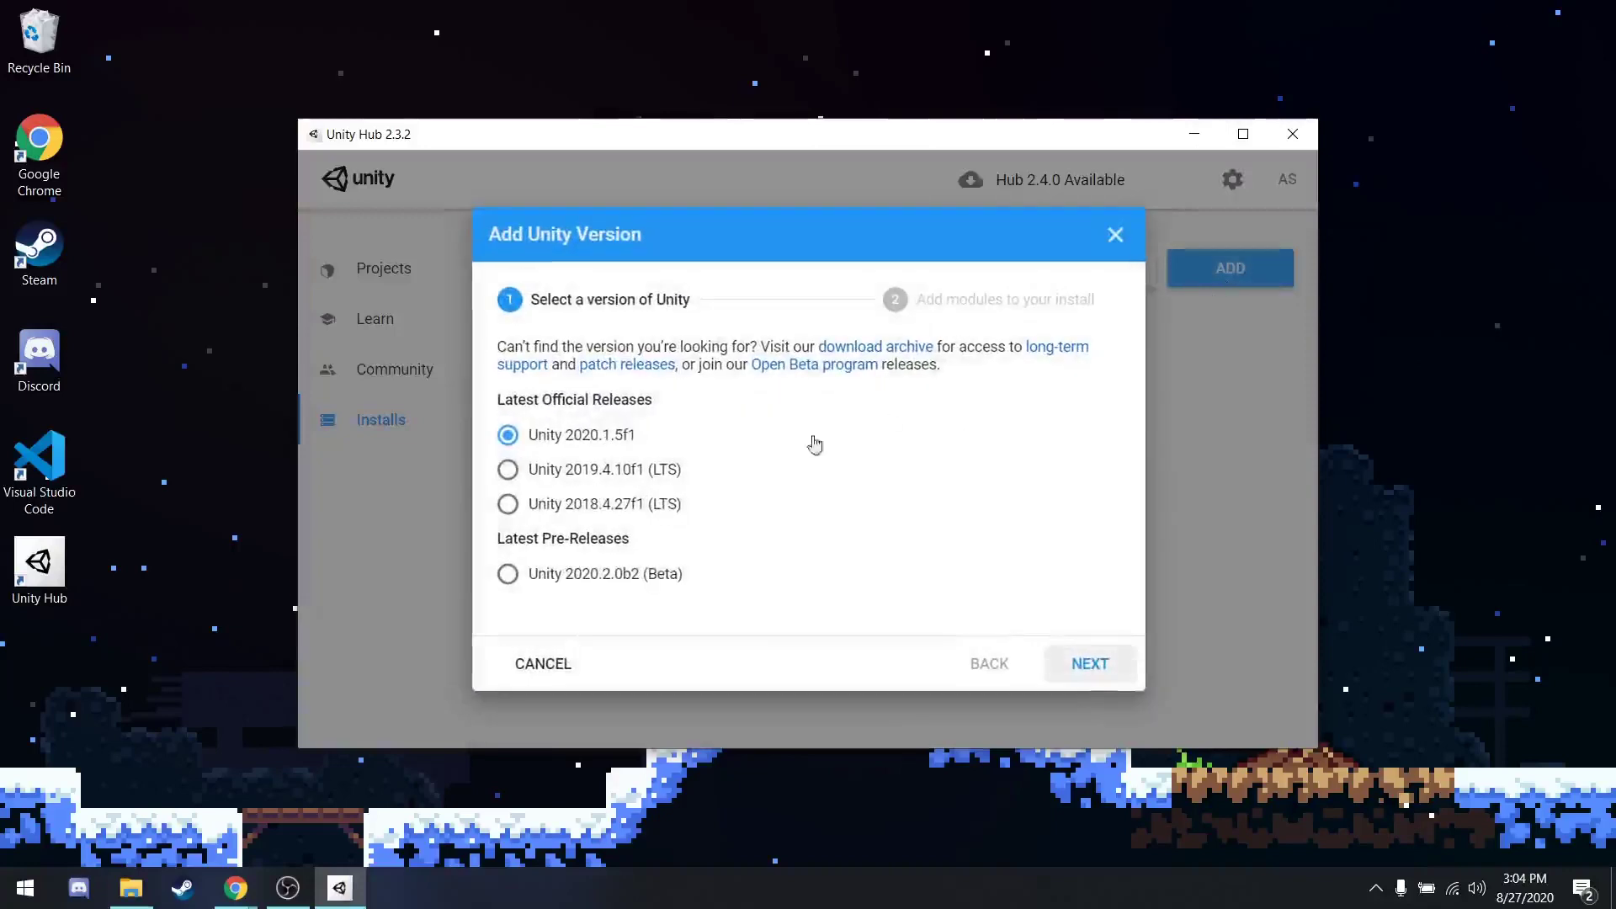
{"action": "left_click", "coordinate": [1115, 235]}
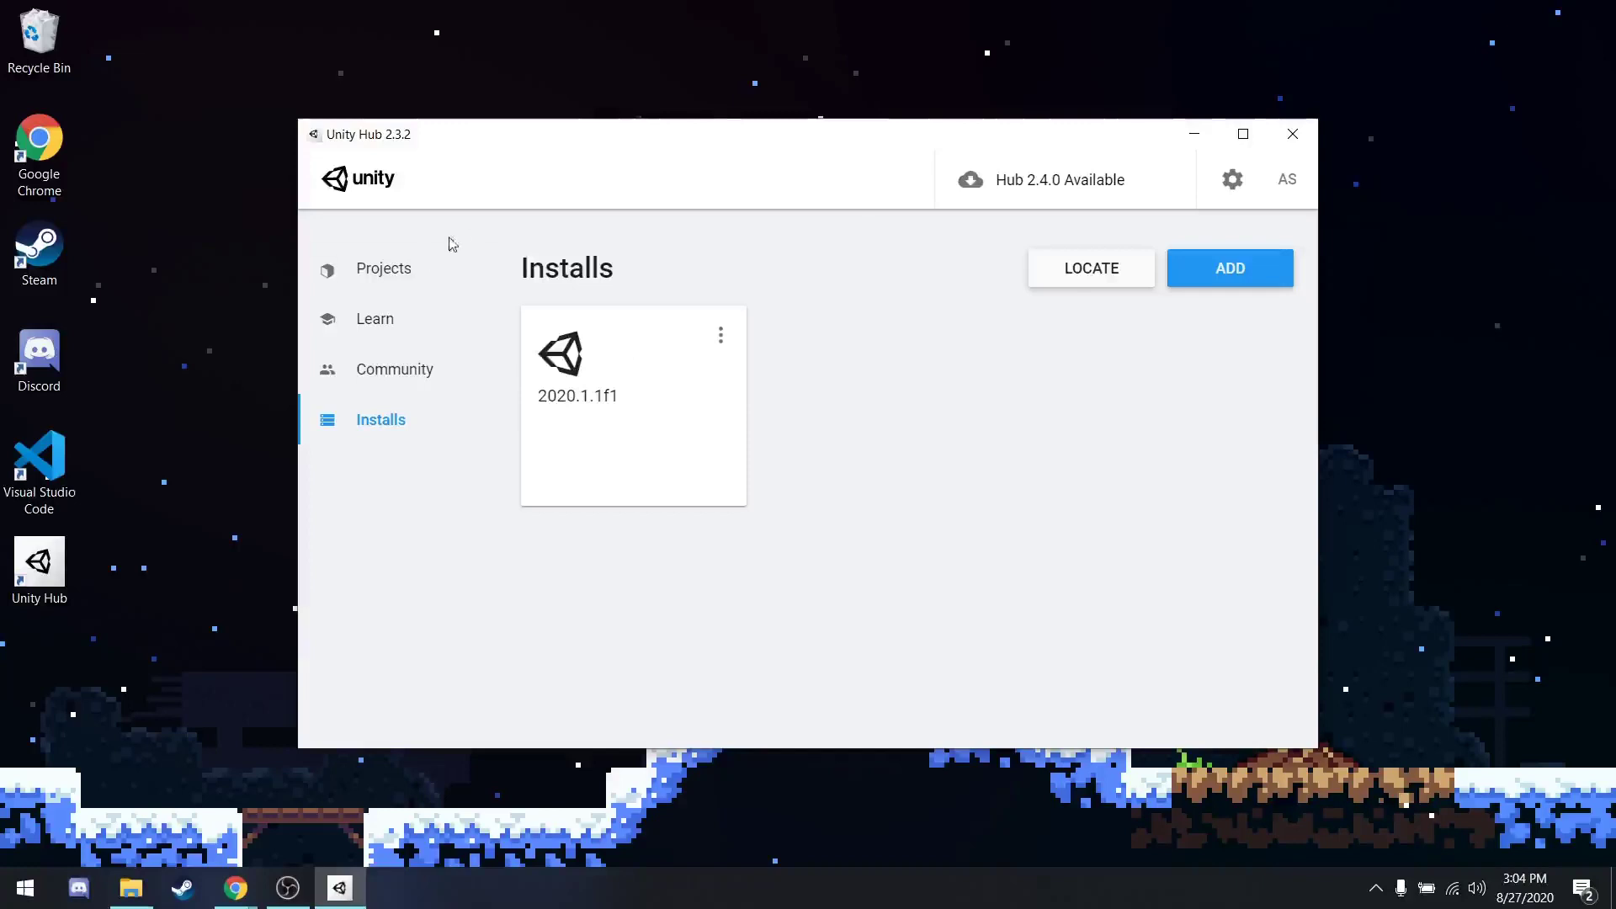
{"action": "left_click", "coordinate": [407, 276]}
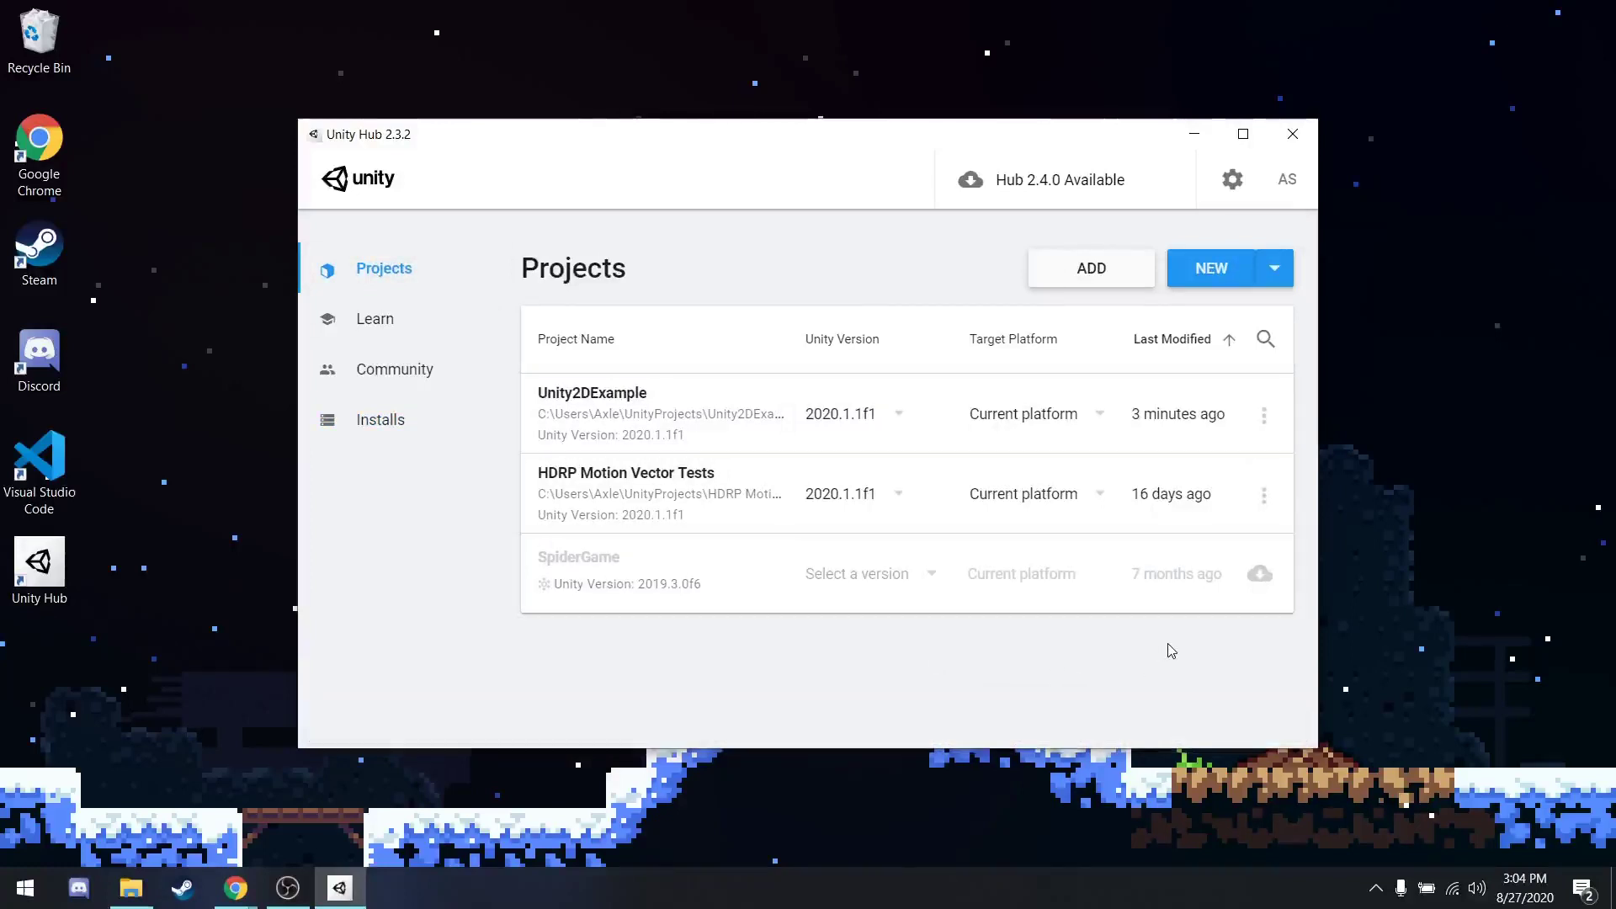
Cancel adding an existing project, then start a new 2D-template project named 'Platformer'.
{"action": "left_click", "coordinate": [1111, 267]}
{"action": "left_click", "coordinate": [1080, 166]}
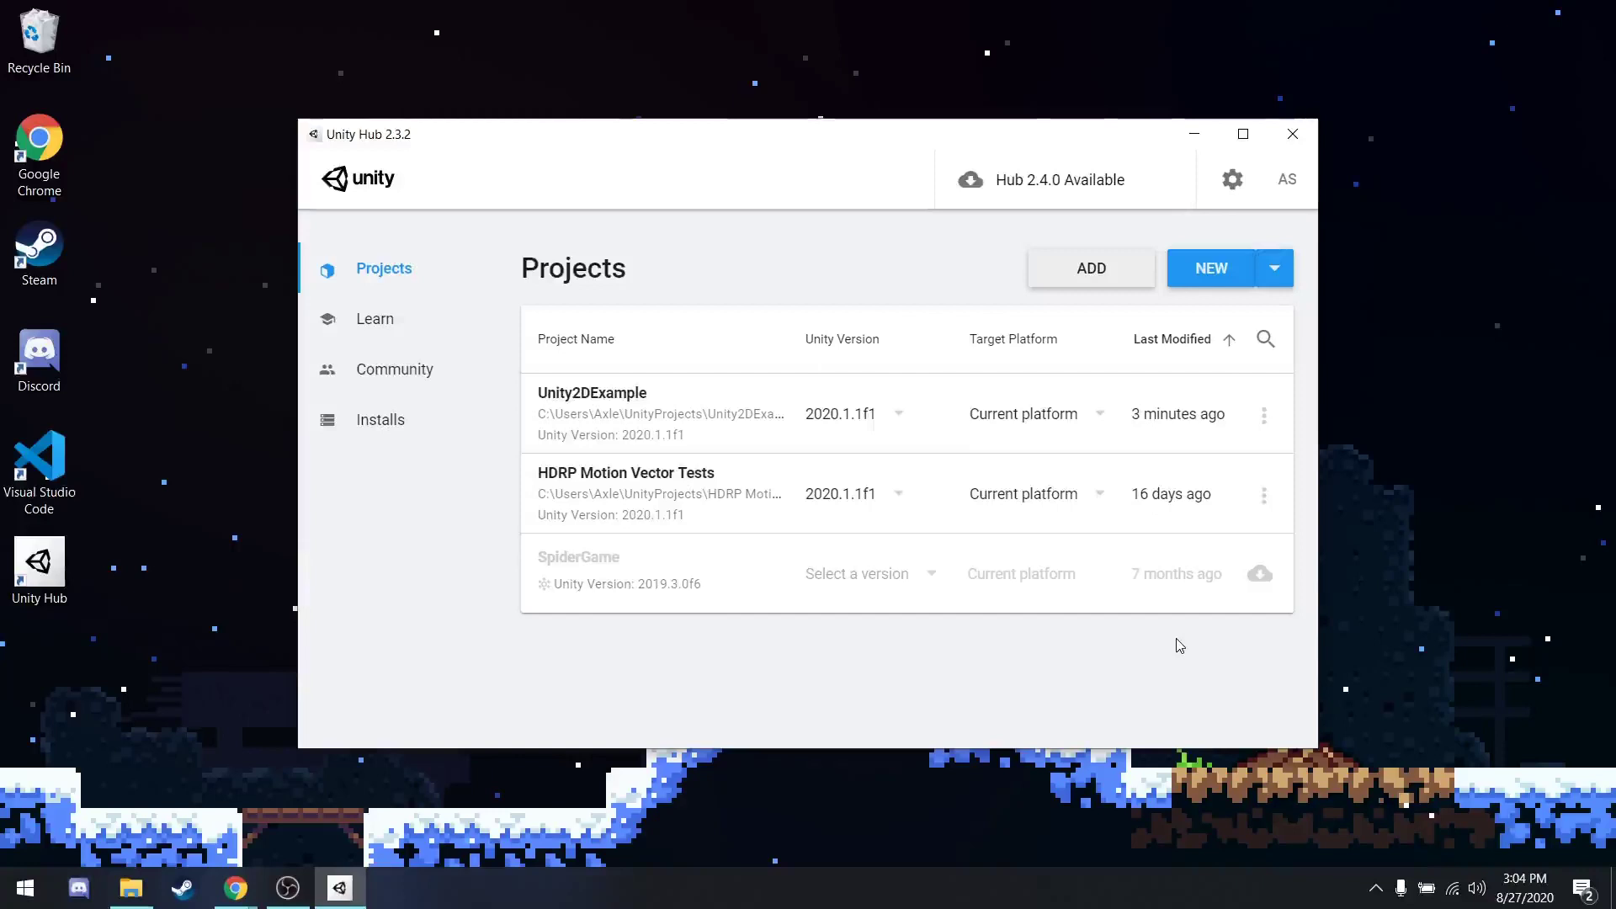
{"action": "left_click", "coordinate": [1205, 283]}
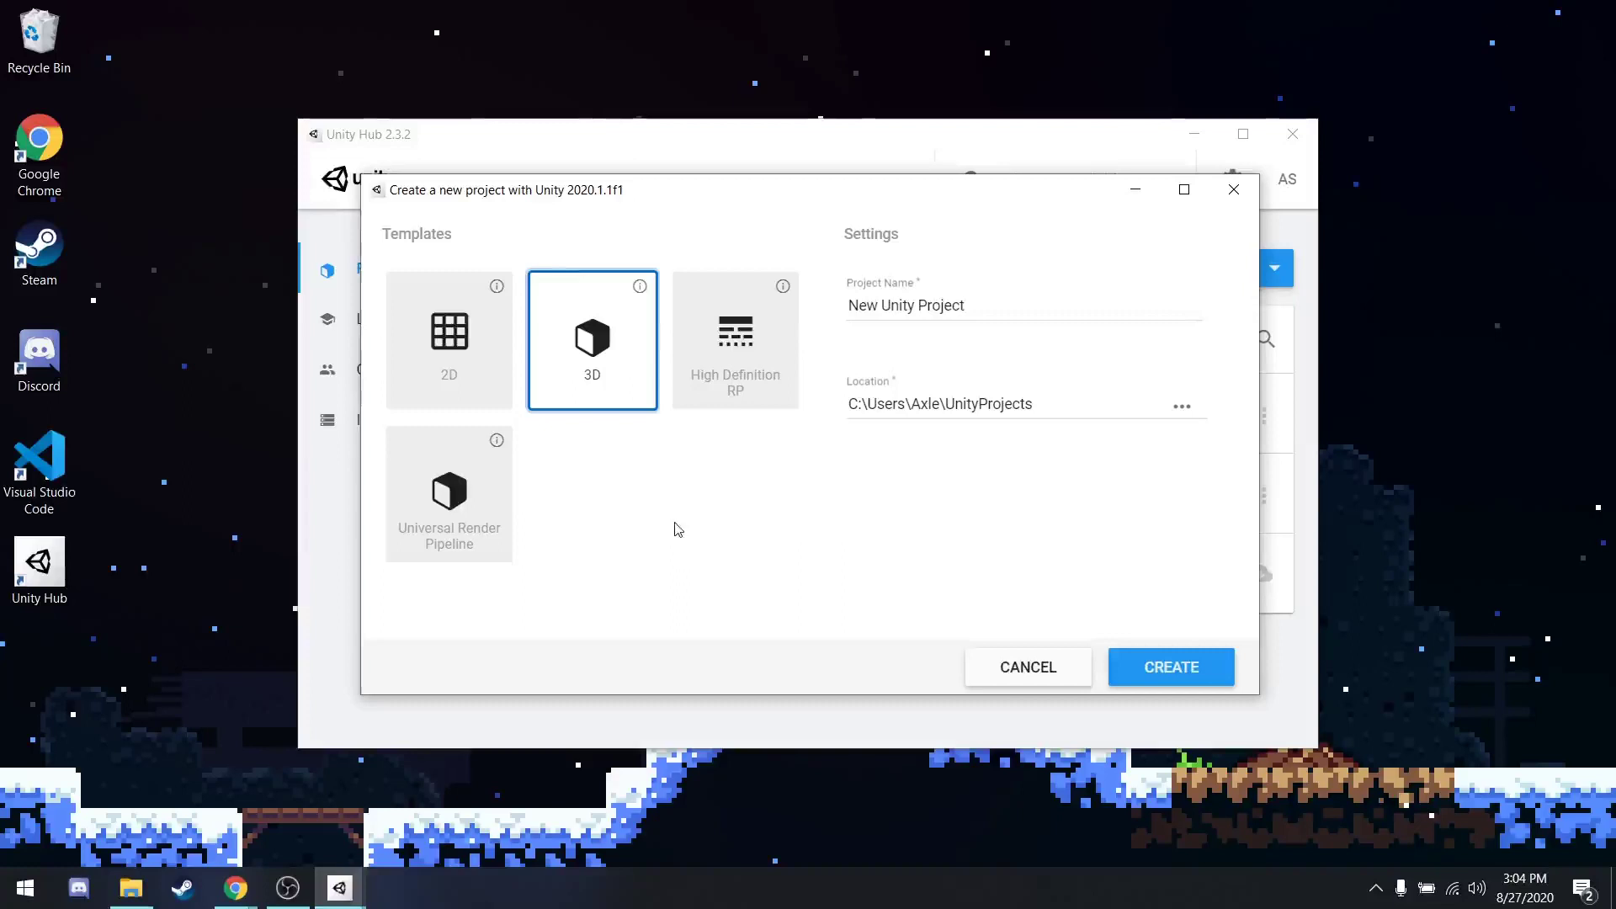
{"action": "left_click", "coordinate": [478, 367]}
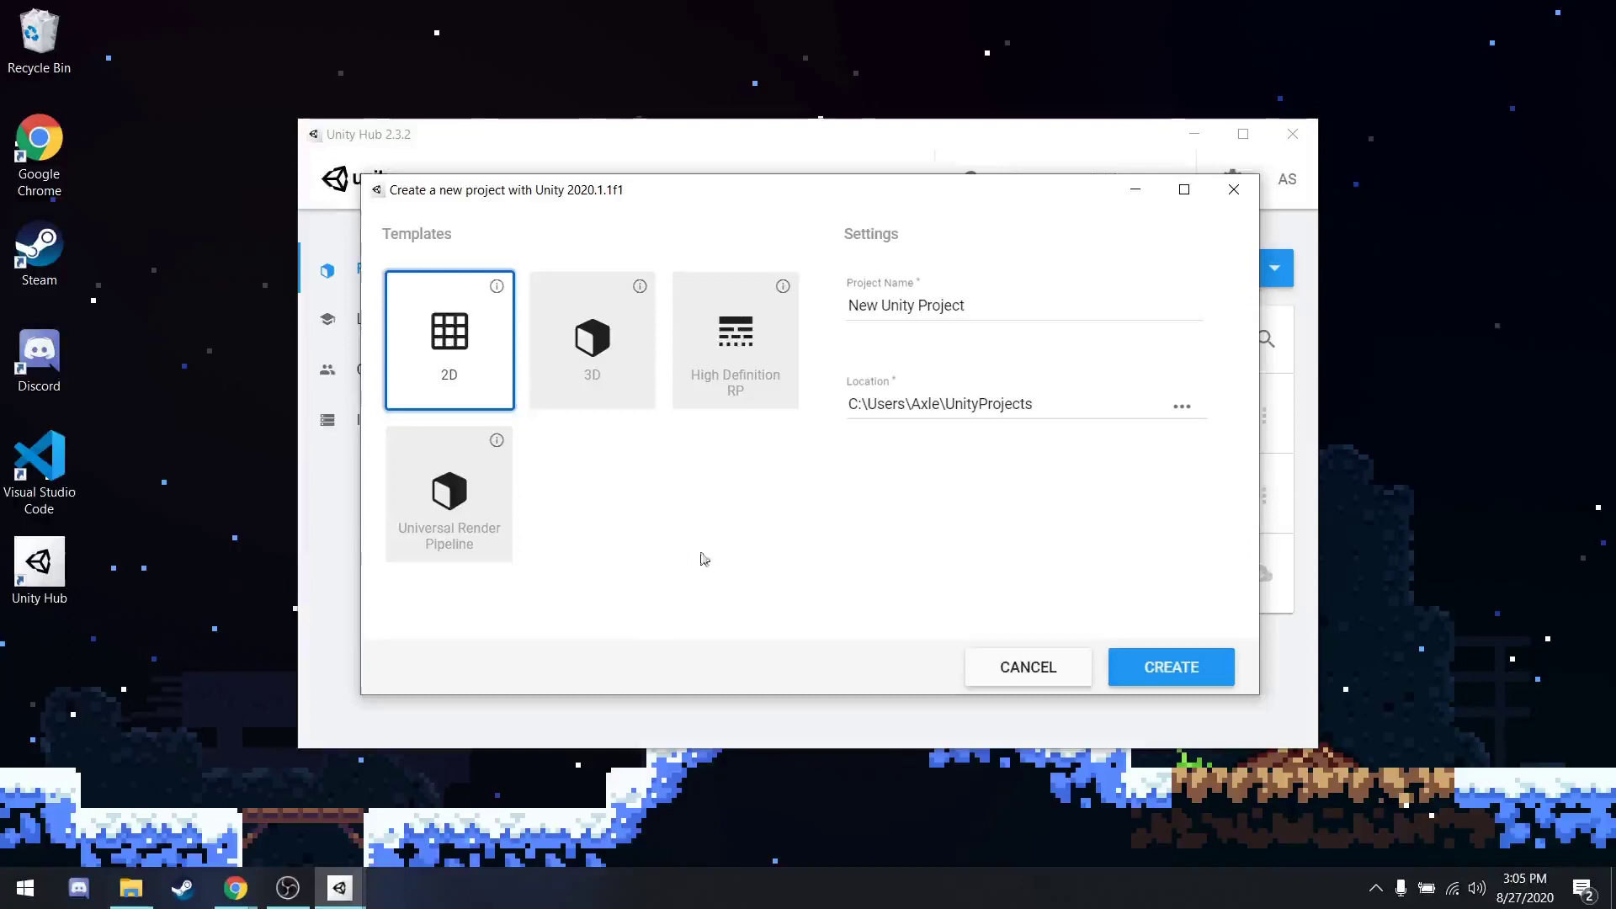
{"action": "left_click", "coordinate": [1015, 310]}
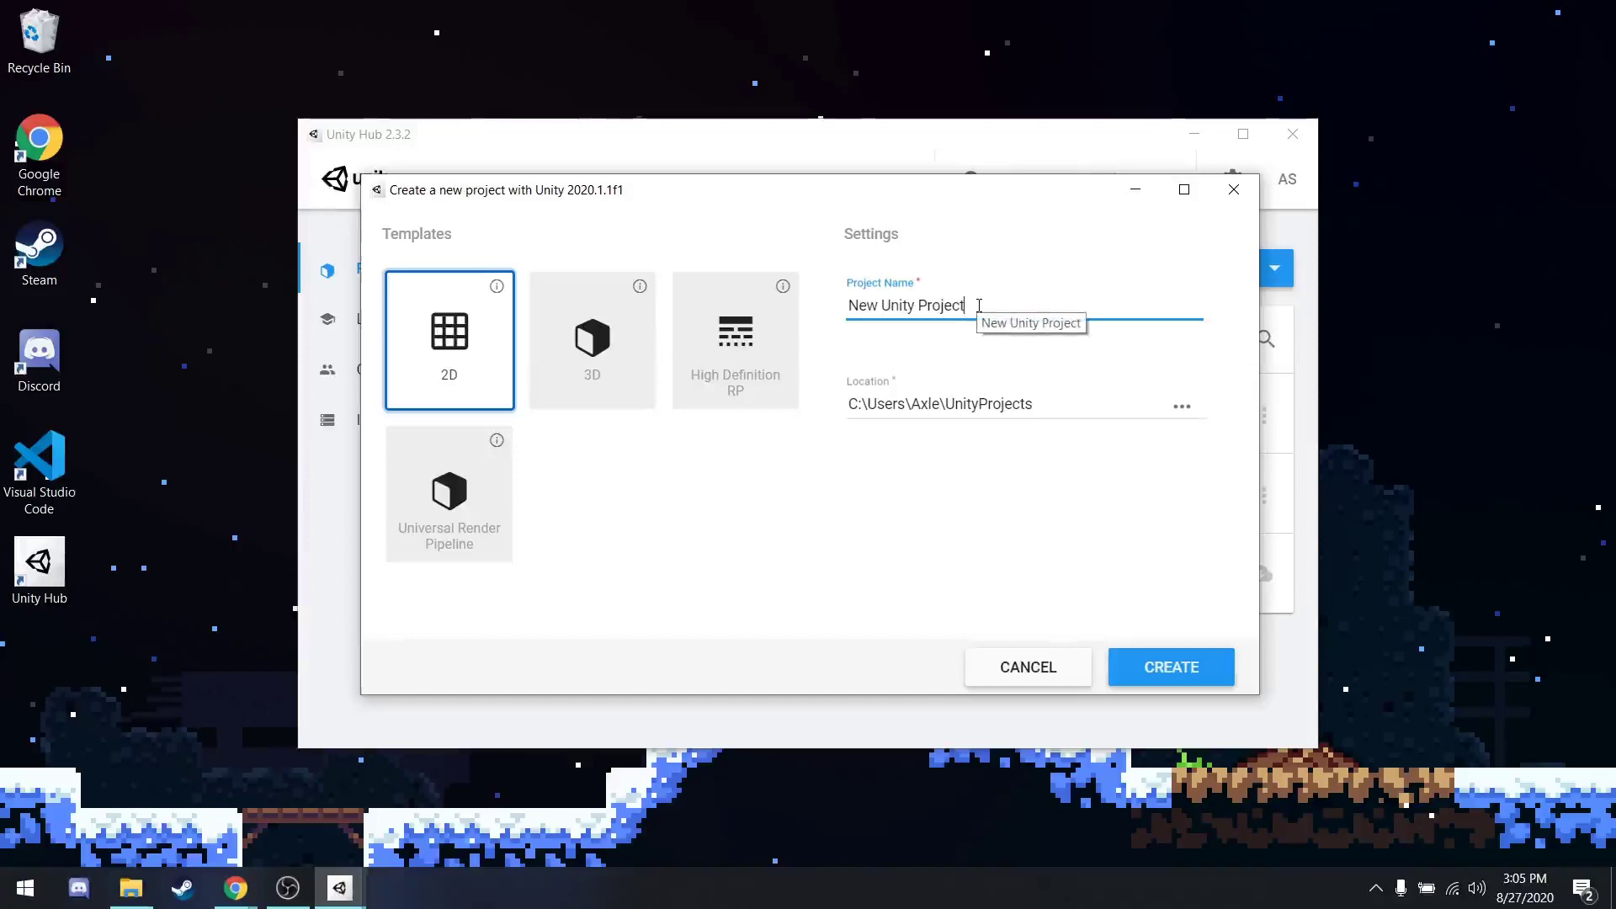
{"action": "triple_click", "coordinate": [979, 305]}
{"action": "type", "text": "Platformer"}
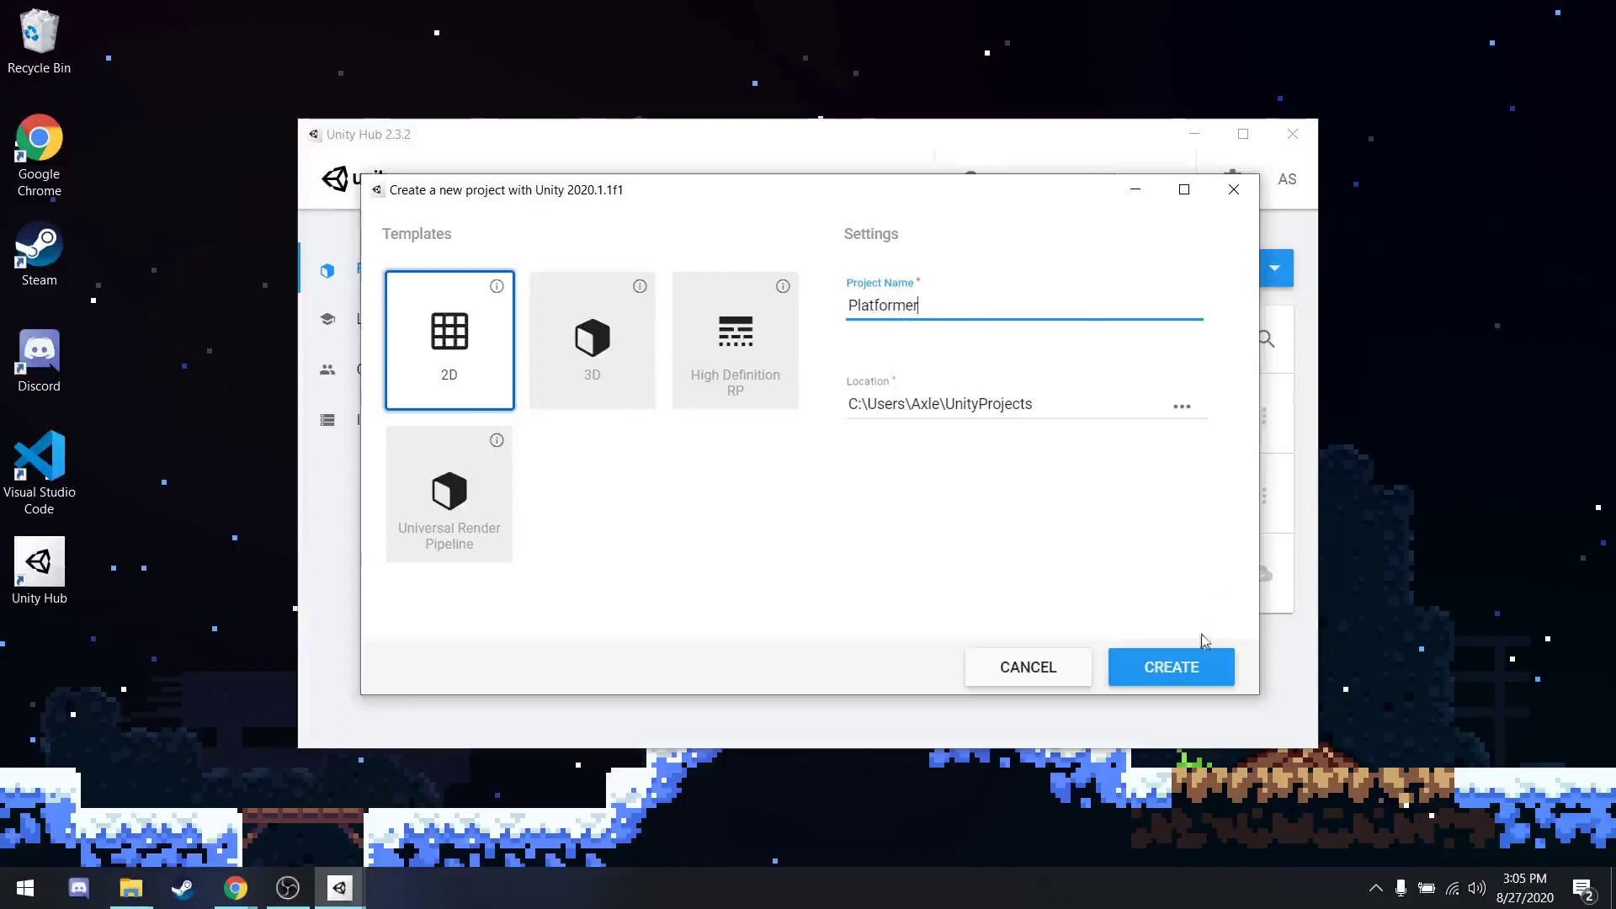
Create the Platformer project and try dragging the Hierarchy panel once the editor opens.
{"action": "left_click", "coordinate": [1195, 678]}
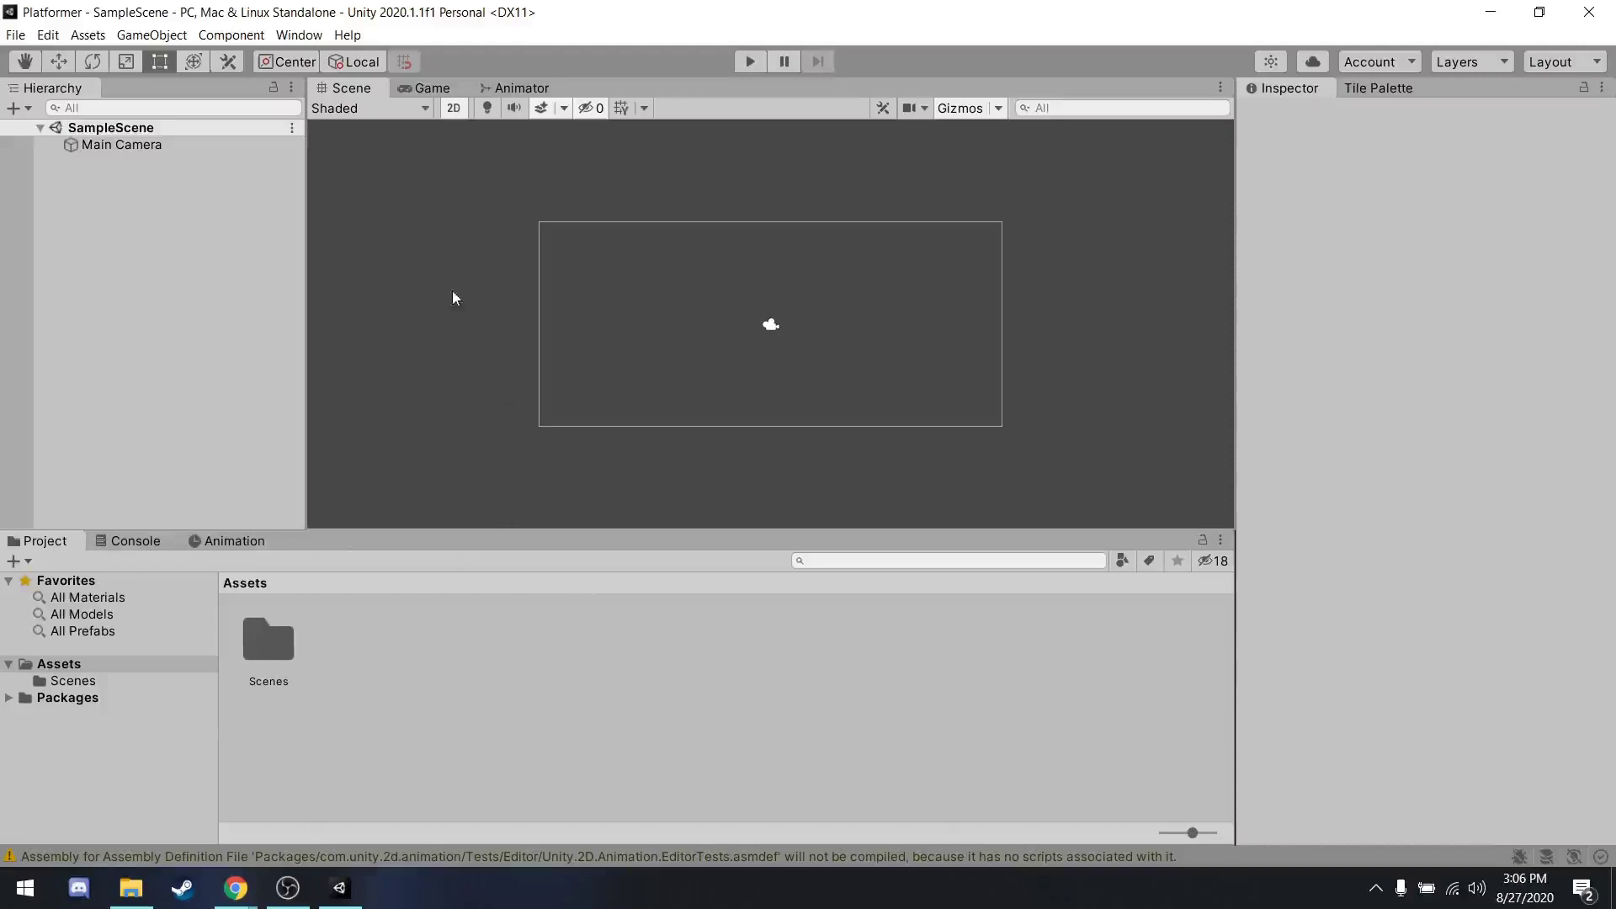
{"action": "mouse_move", "coordinate": [53, 88]}
{"action": "left_mouse_down"}
{"action": "mouse_move", "coordinate": [575, 129]}
{"action": "mouse_move", "coordinate": [59, 89]}
{"action": "left_mouse_up"}
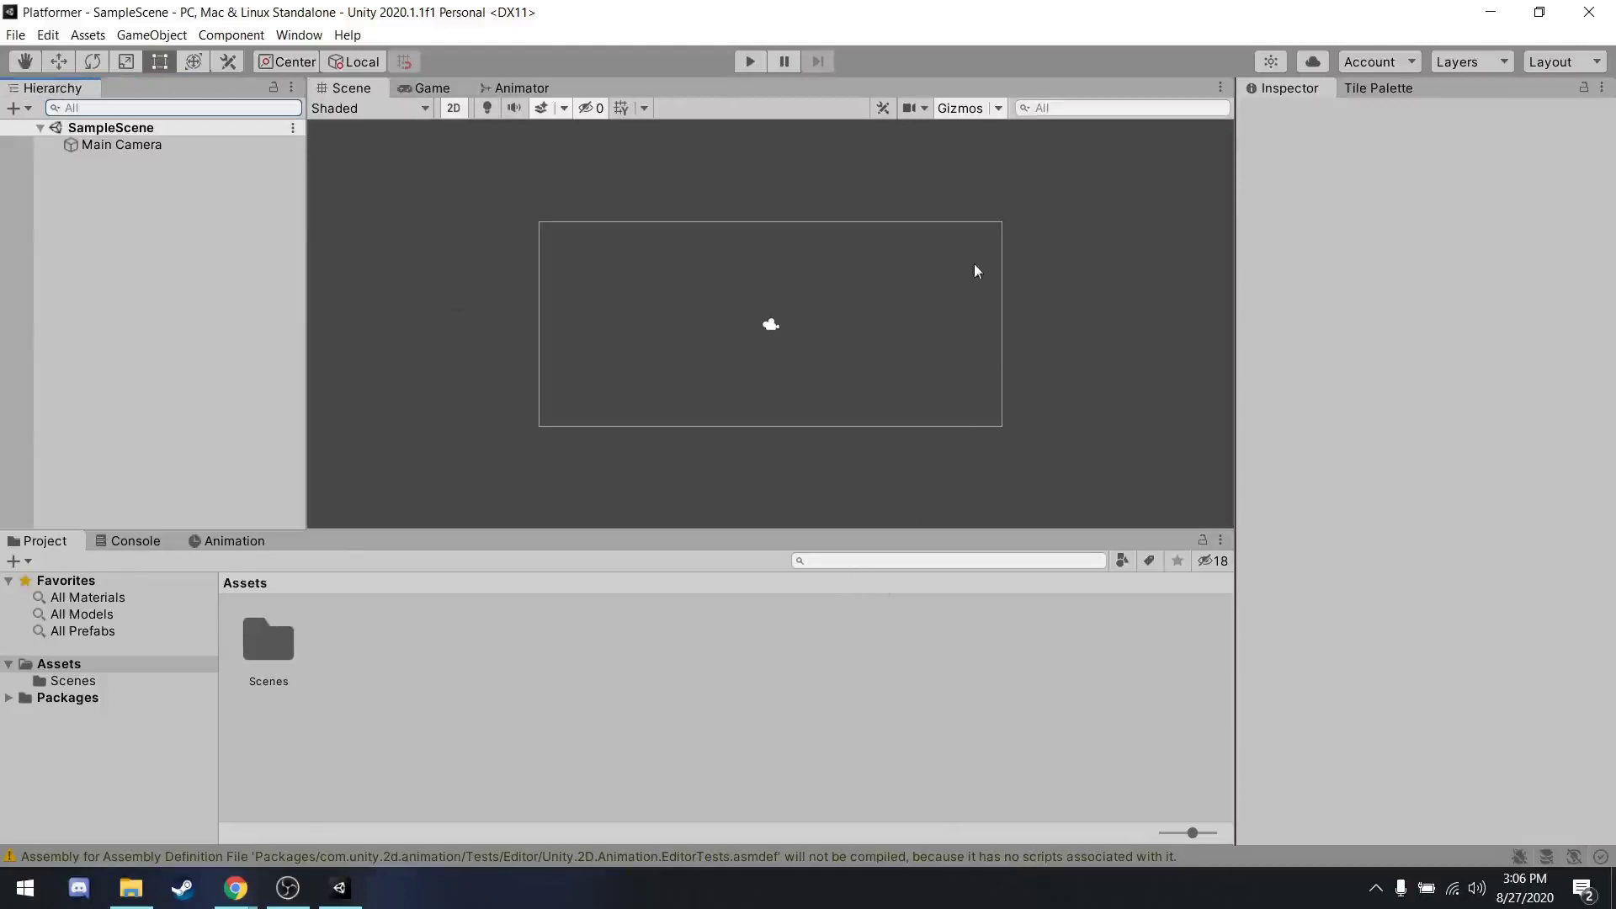
Set the layout to Default, try 2 by 3, revert to Default, and maximize the window.
{"action": "left_click", "coordinate": [1561, 62]}
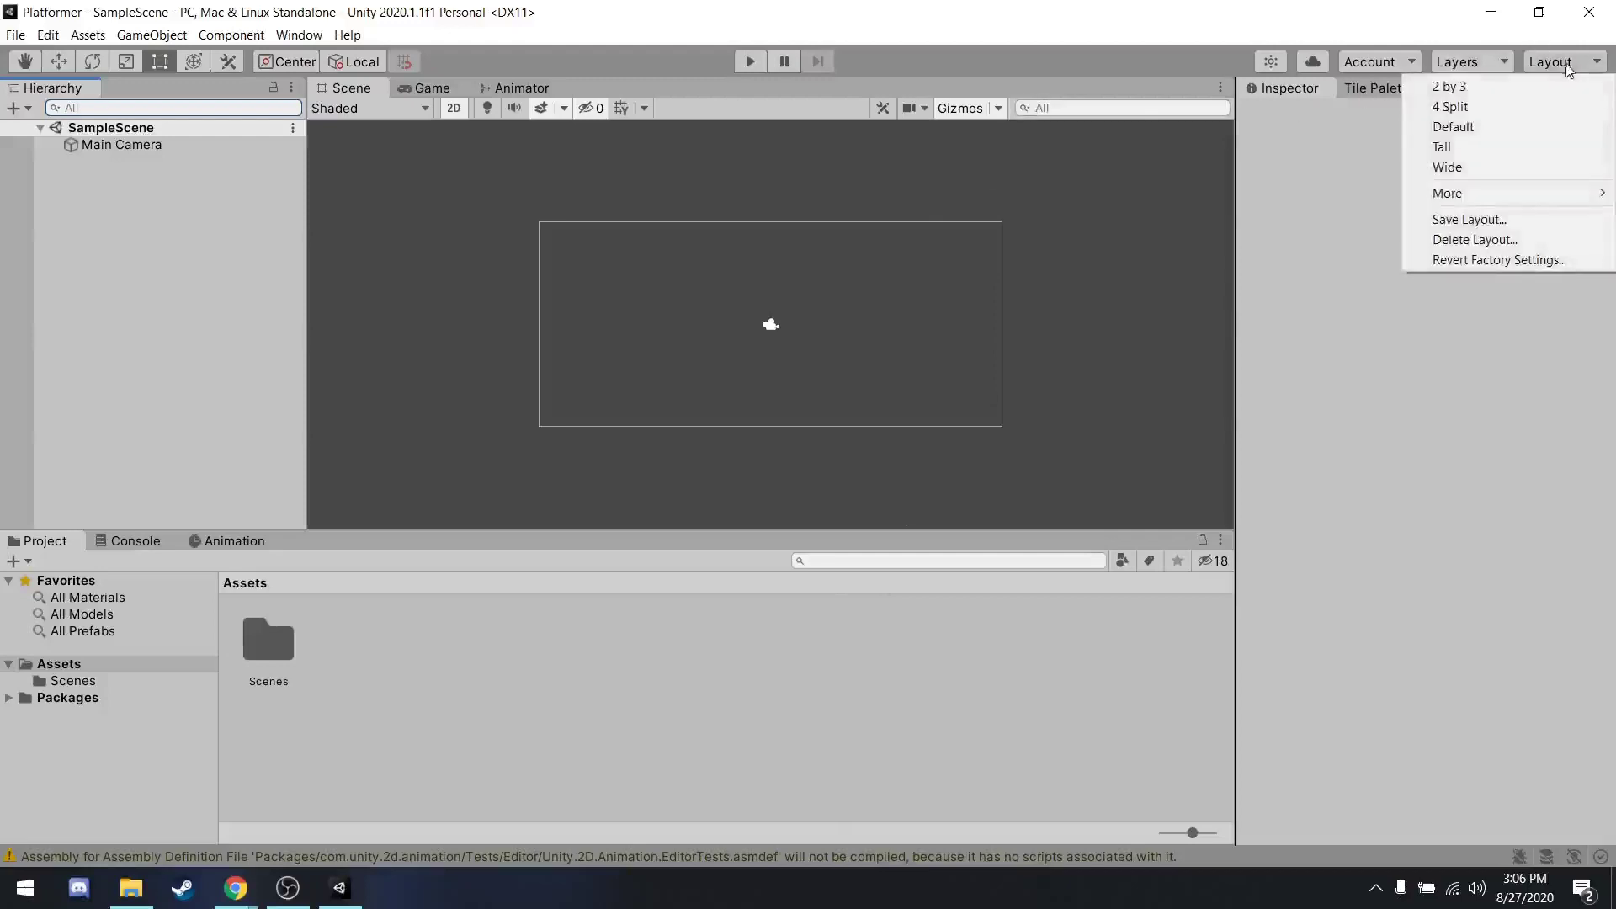
{"action": "left_click", "coordinate": [1470, 141]}
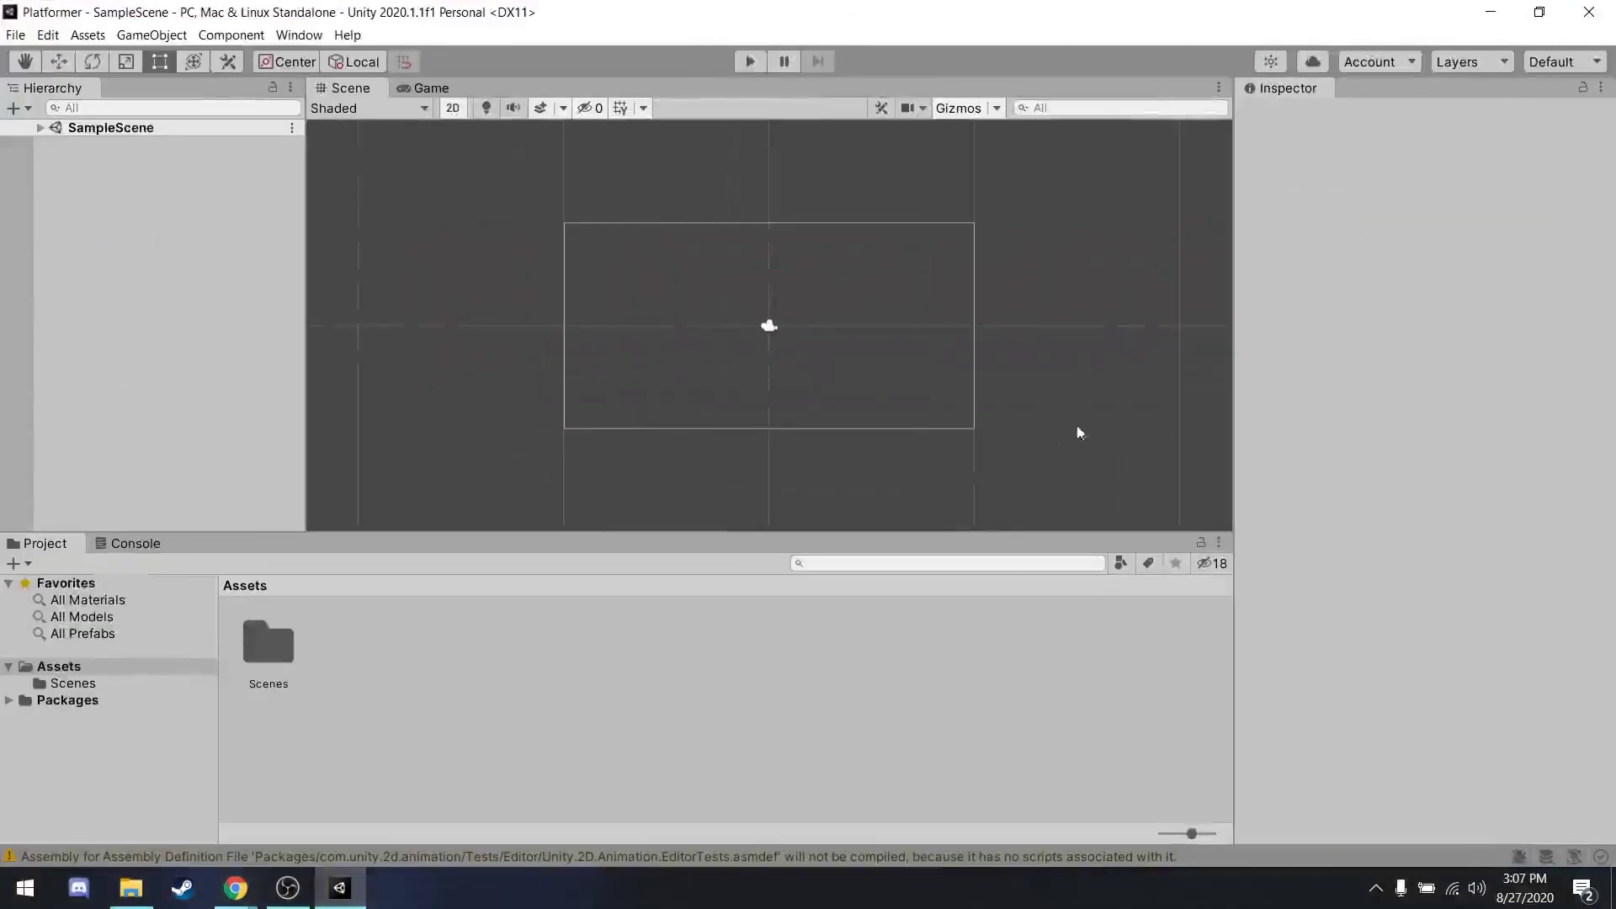
{"action": "left_click", "coordinate": [1553, 62]}
{"action": "left_click", "coordinate": [1481, 85]}
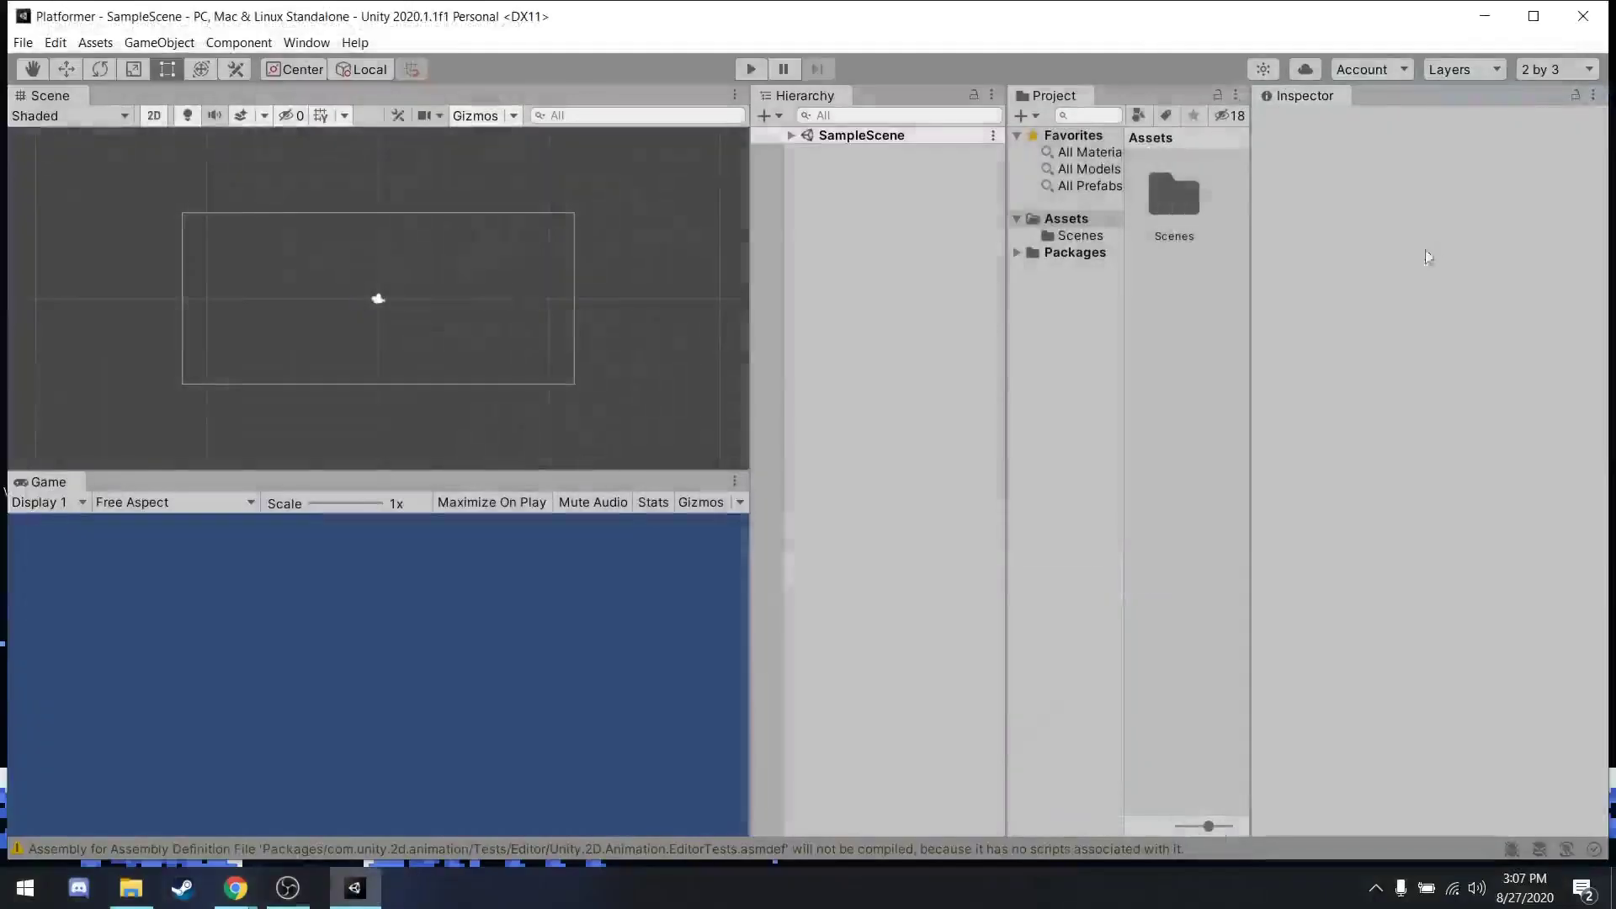
{"action": "left_click", "coordinate": [1563, 70]}
{"action": "left_click", "coordinate": [1465, 135]}
{"action": "double_click", "coordinate": [1172, 19]}
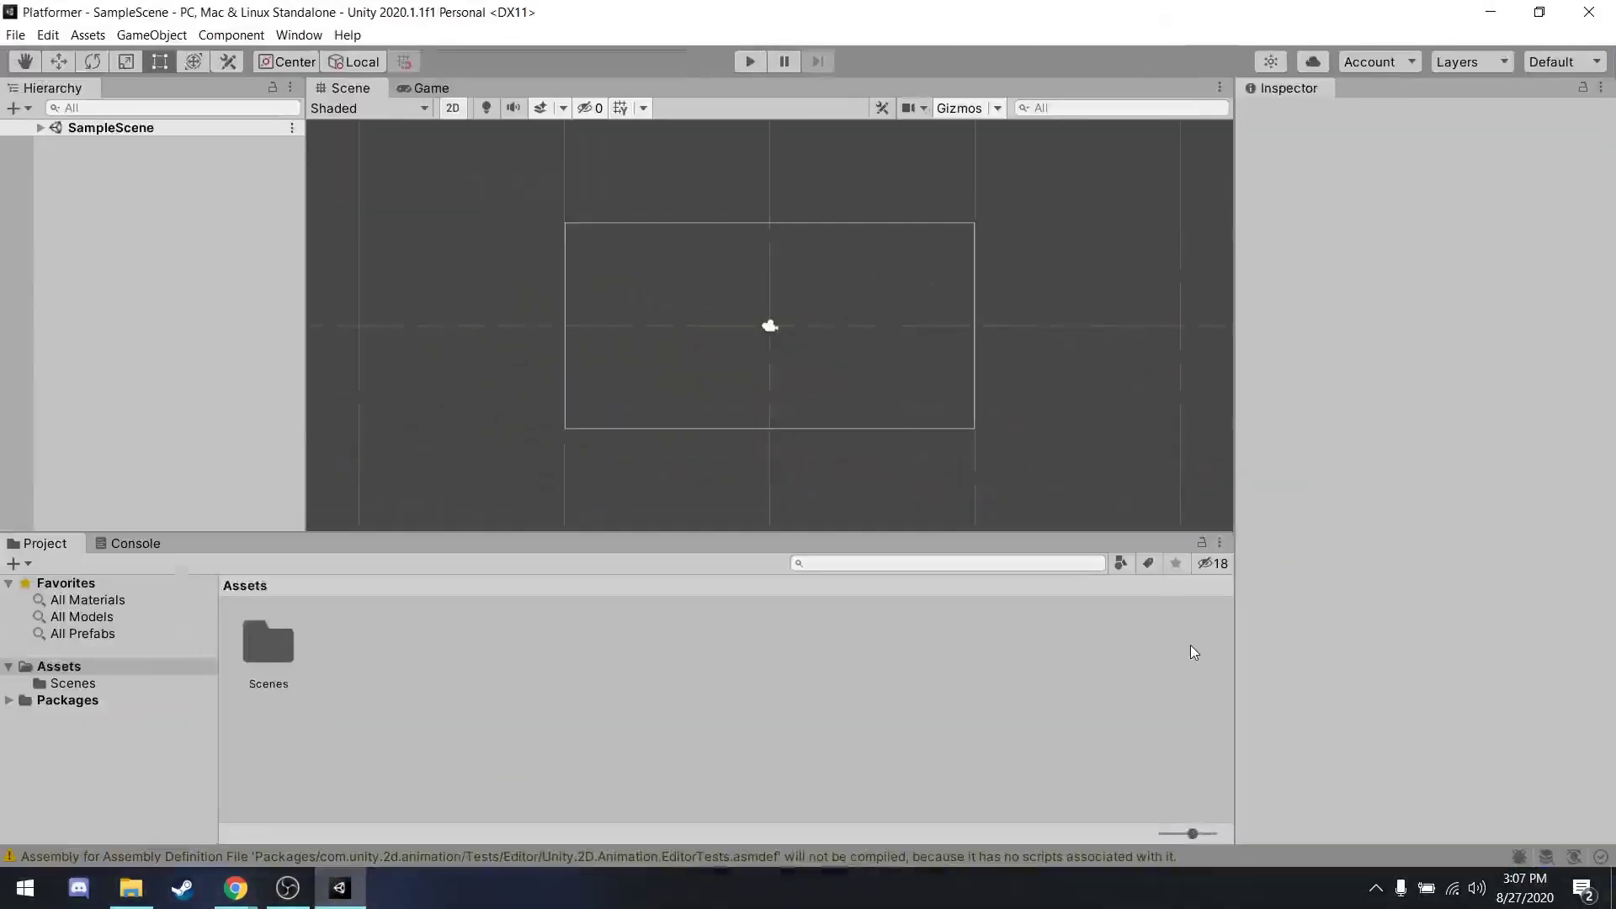
{"action": "key", "text": "alt+Tab"}
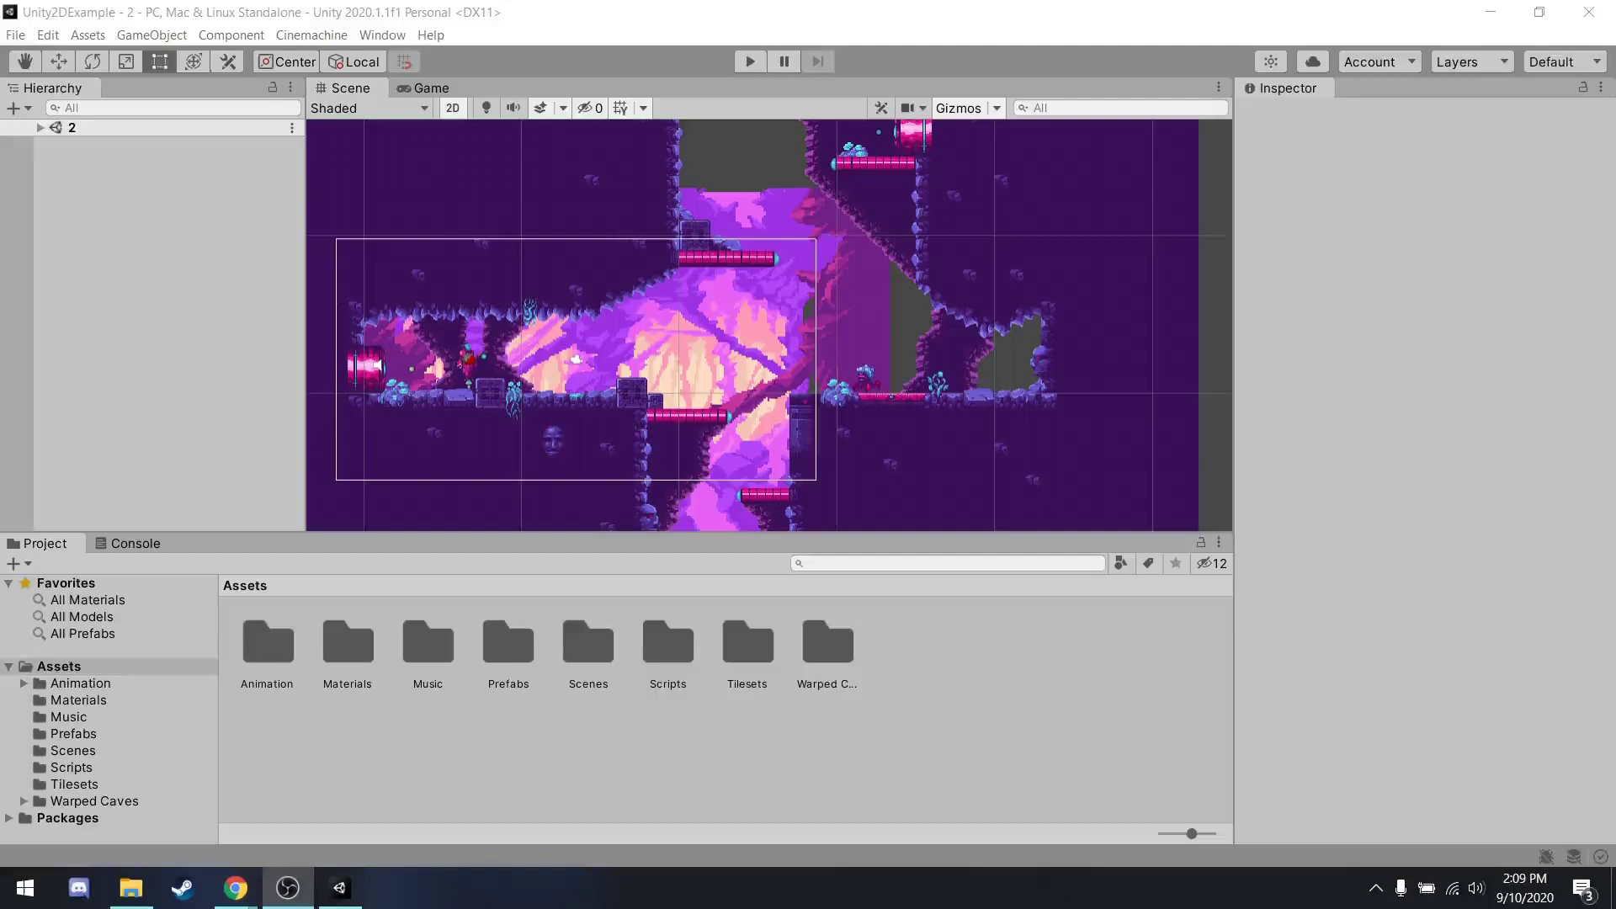
Expand scene 2's objects in the Hierarchy and pan out over the level.
{"action": "left_click", "coordinate": [39, 127]}
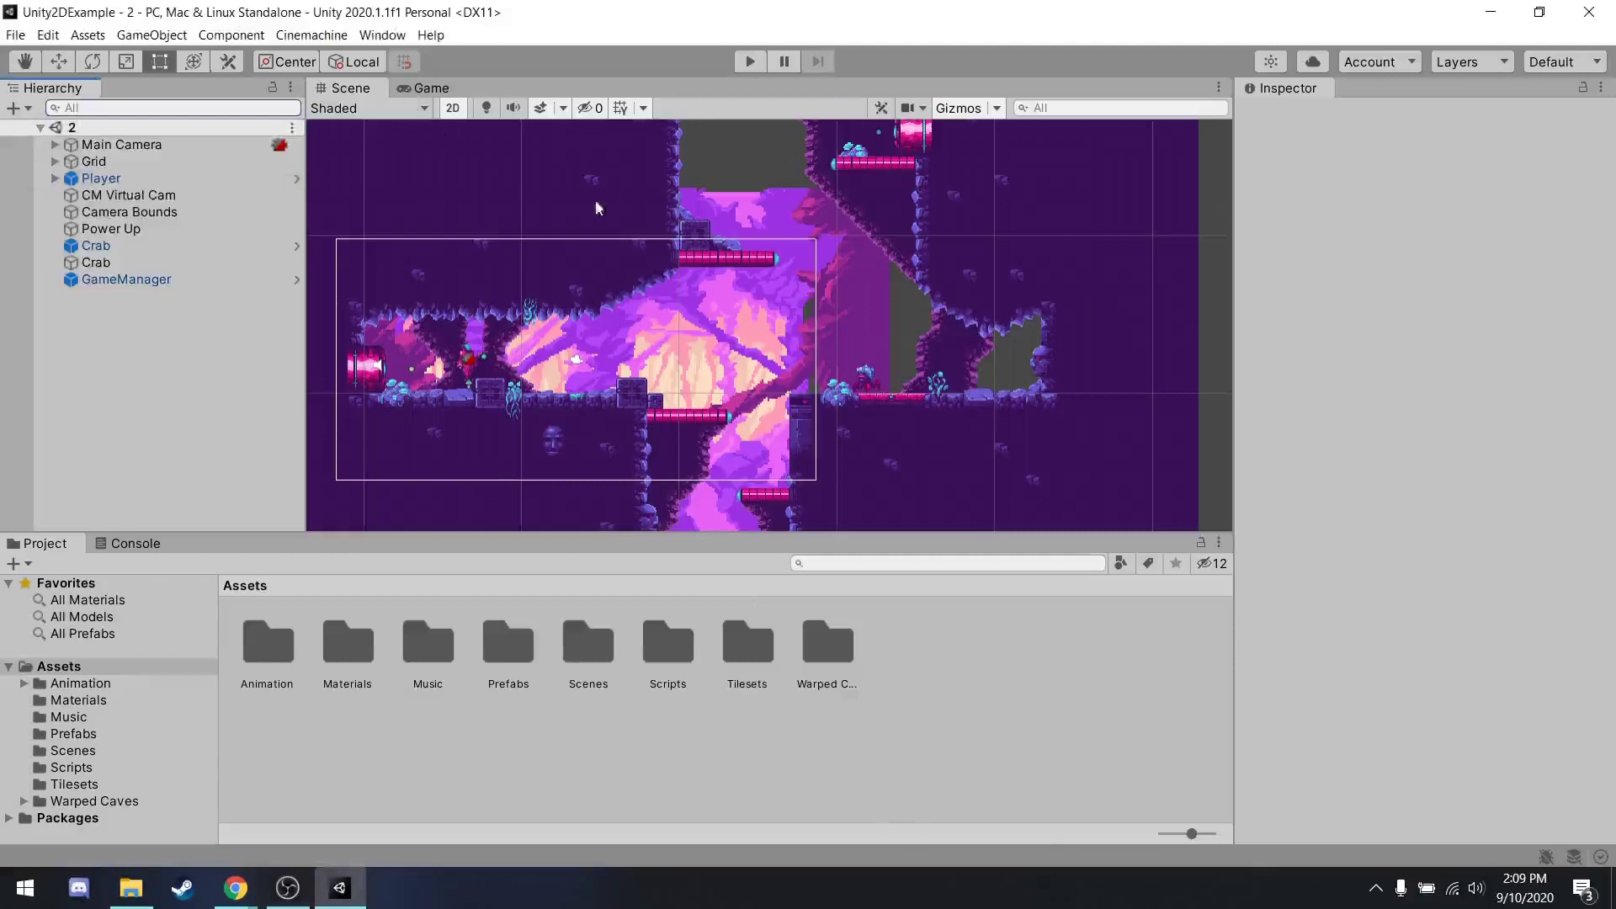
{"action": "scroll", "coordinate": [633, 340], "scroll_direction": "down", "scroll_amount": 1}
{"action": "middle_click_drag", "start_coordinate": [633, 340], "coordinate": [739, 283]}
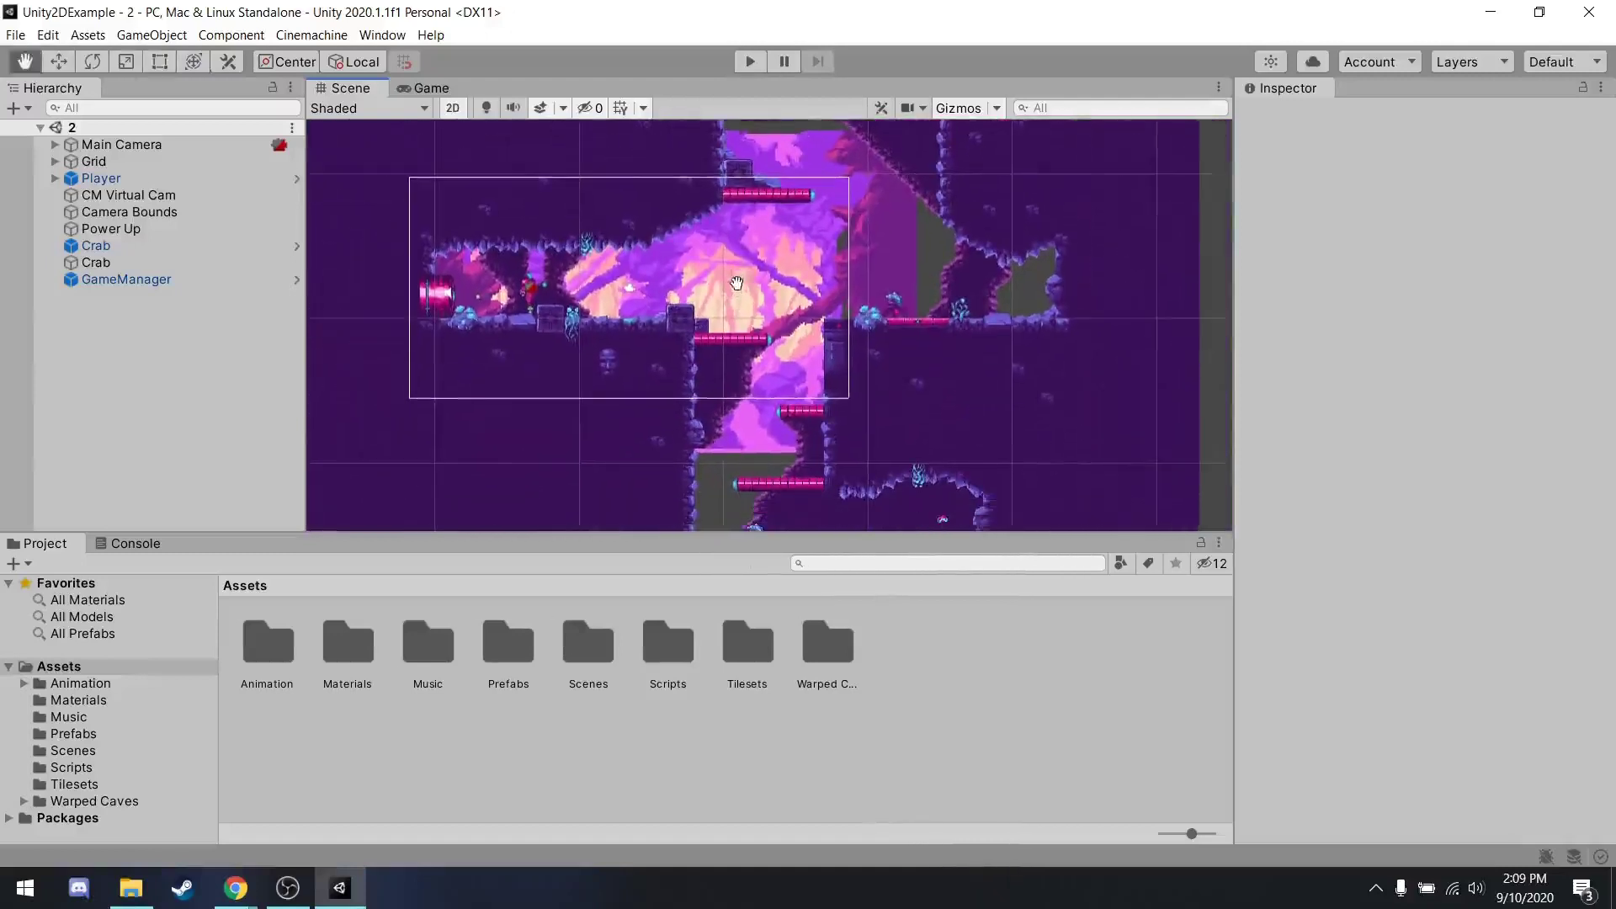
Preview the level in the Game view, then run and stop a quick play test.
{"action": "left_click", "coordinate": [424, 94]}
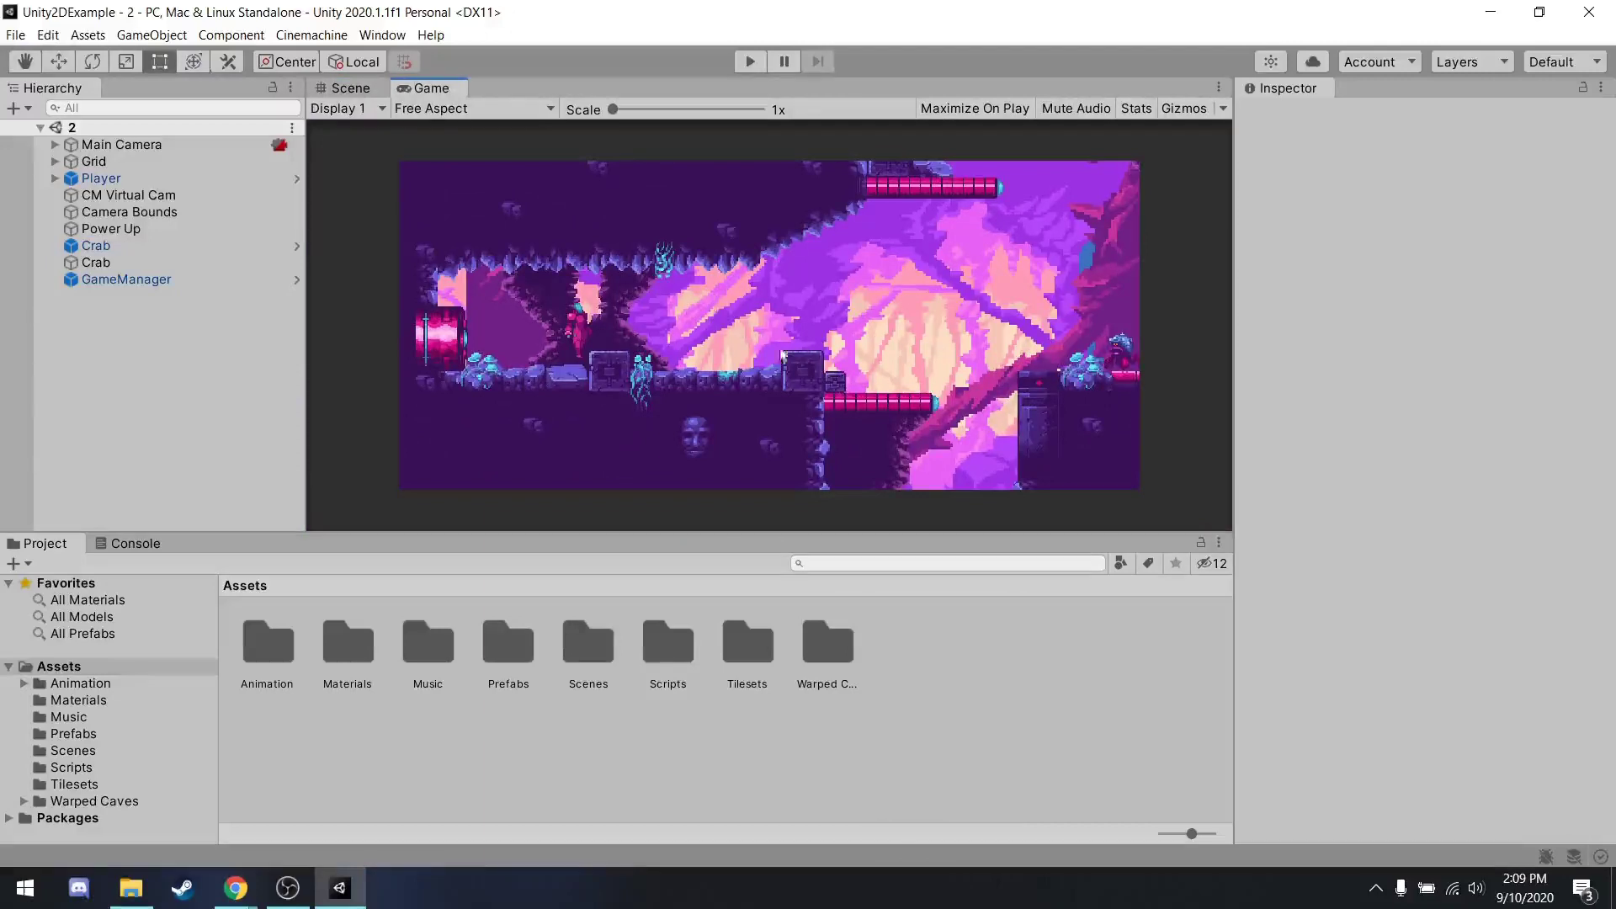
{"action": "left_click", "coordinate": [361, 88]}
{"action": "mouse_move", "coordinate": [638, 455]}
{"action": "middle_mouse_down"}
{"action": "mouse_move", "coordinate": [697, 582]}
{"action": "mouse_move", "coordinate": [644, 452]}
{"action": "middle_mouse_up"}
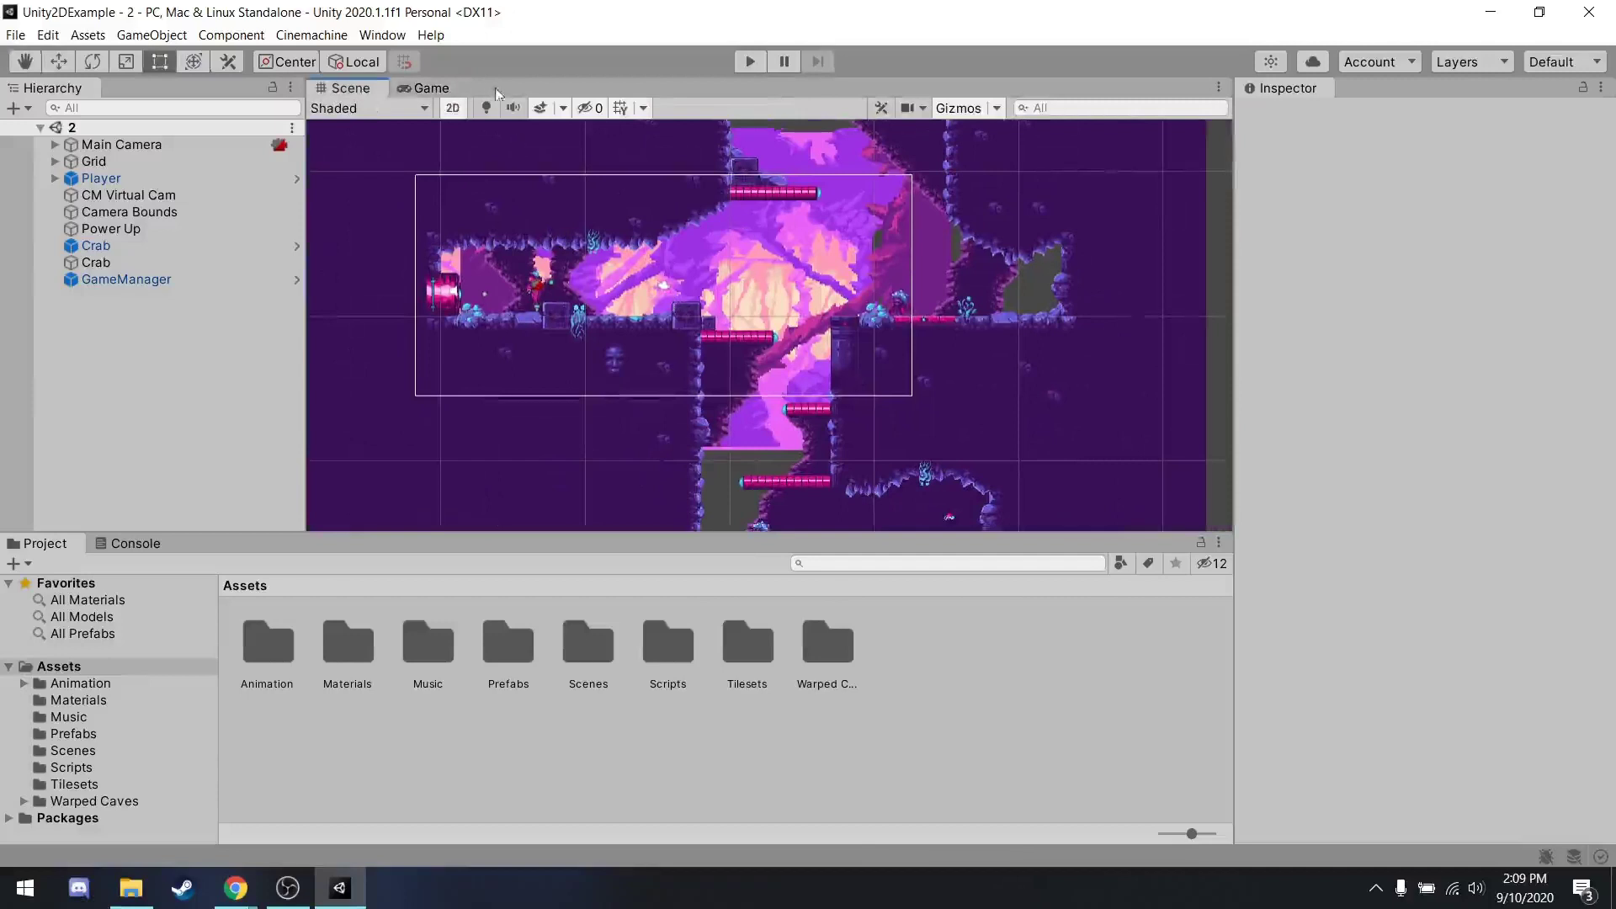
{"action": "left_click", "coordinate": [748, 61]}
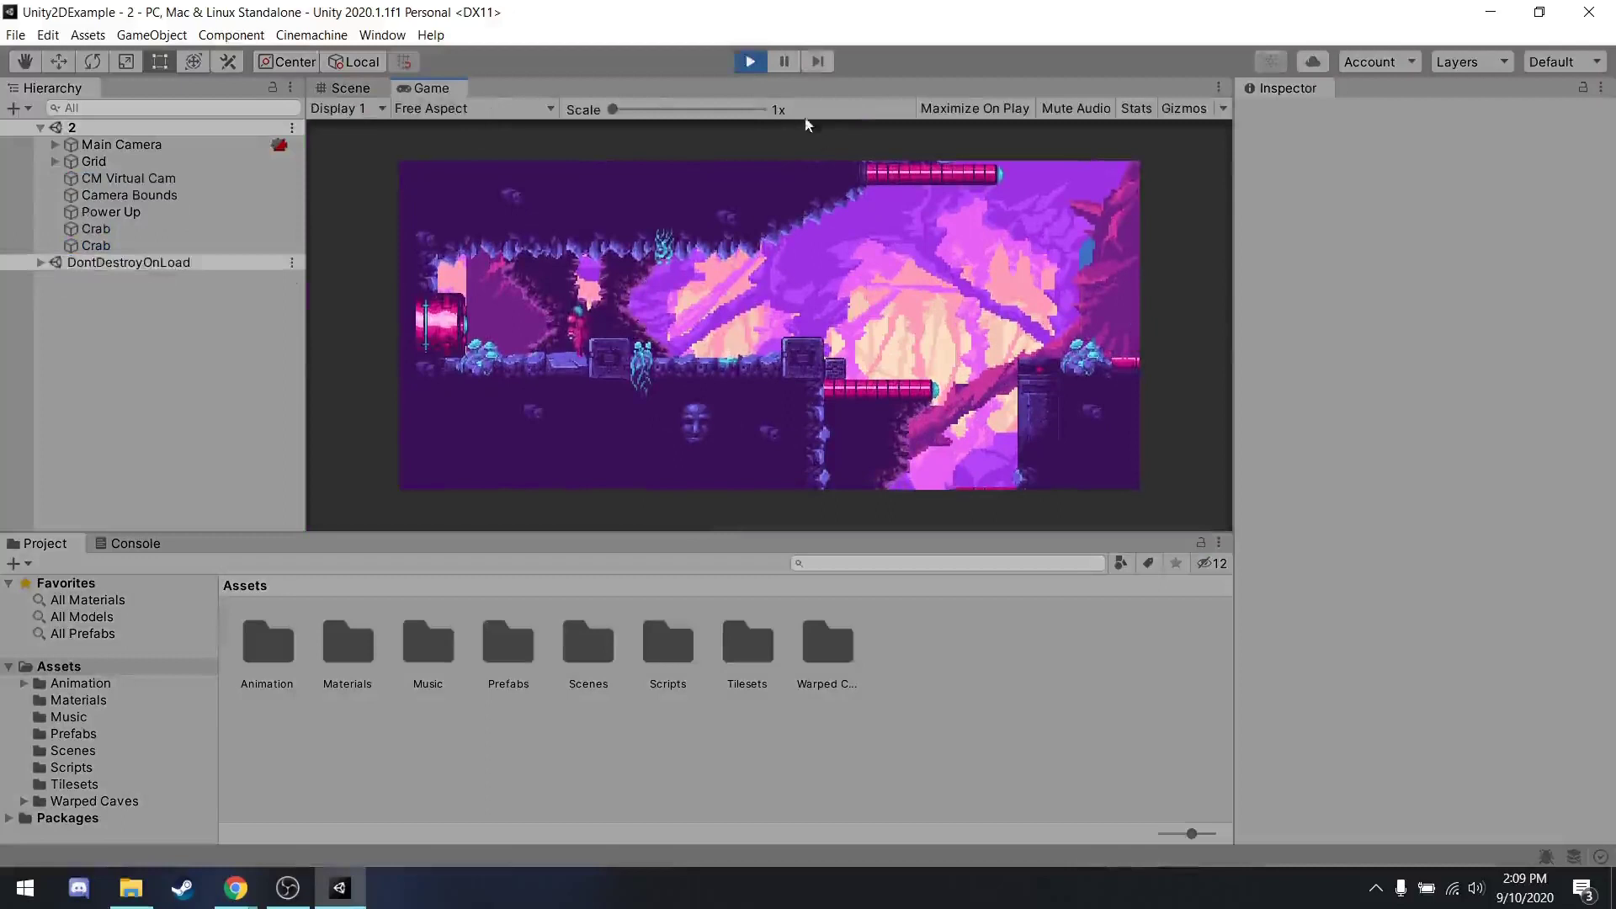
{"action": "left_click", "coordinate": [749, 62]}
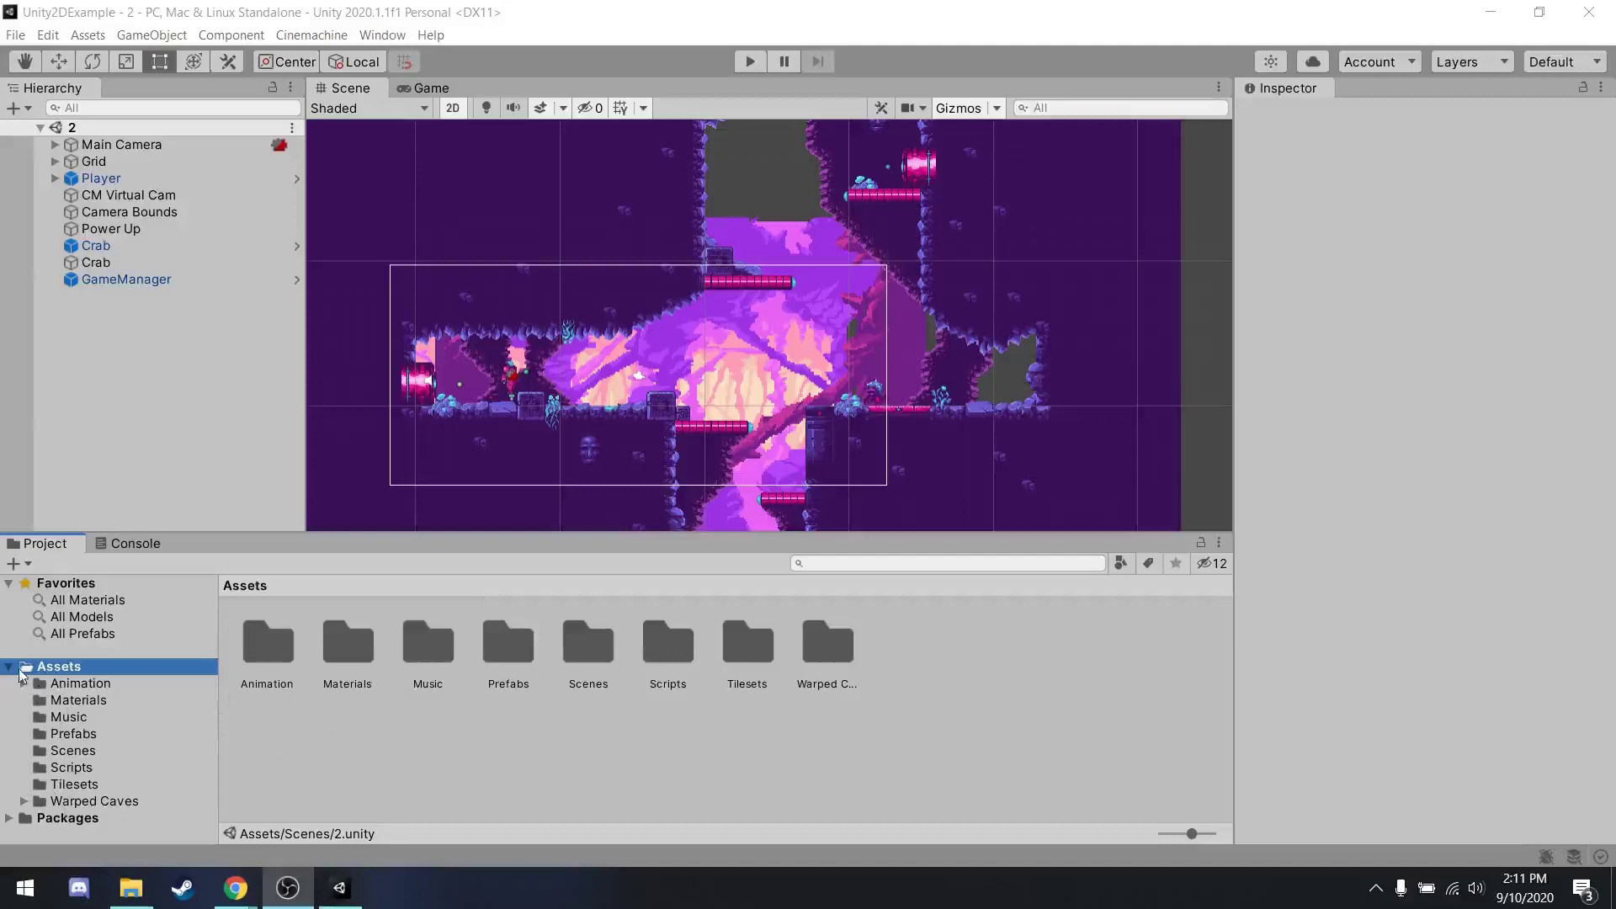
Step through the Materials, Music, Scripts and Tilesets asset folders, finishing in Scenes.
{"action": "left_click", "coordinate": [63, 705]}
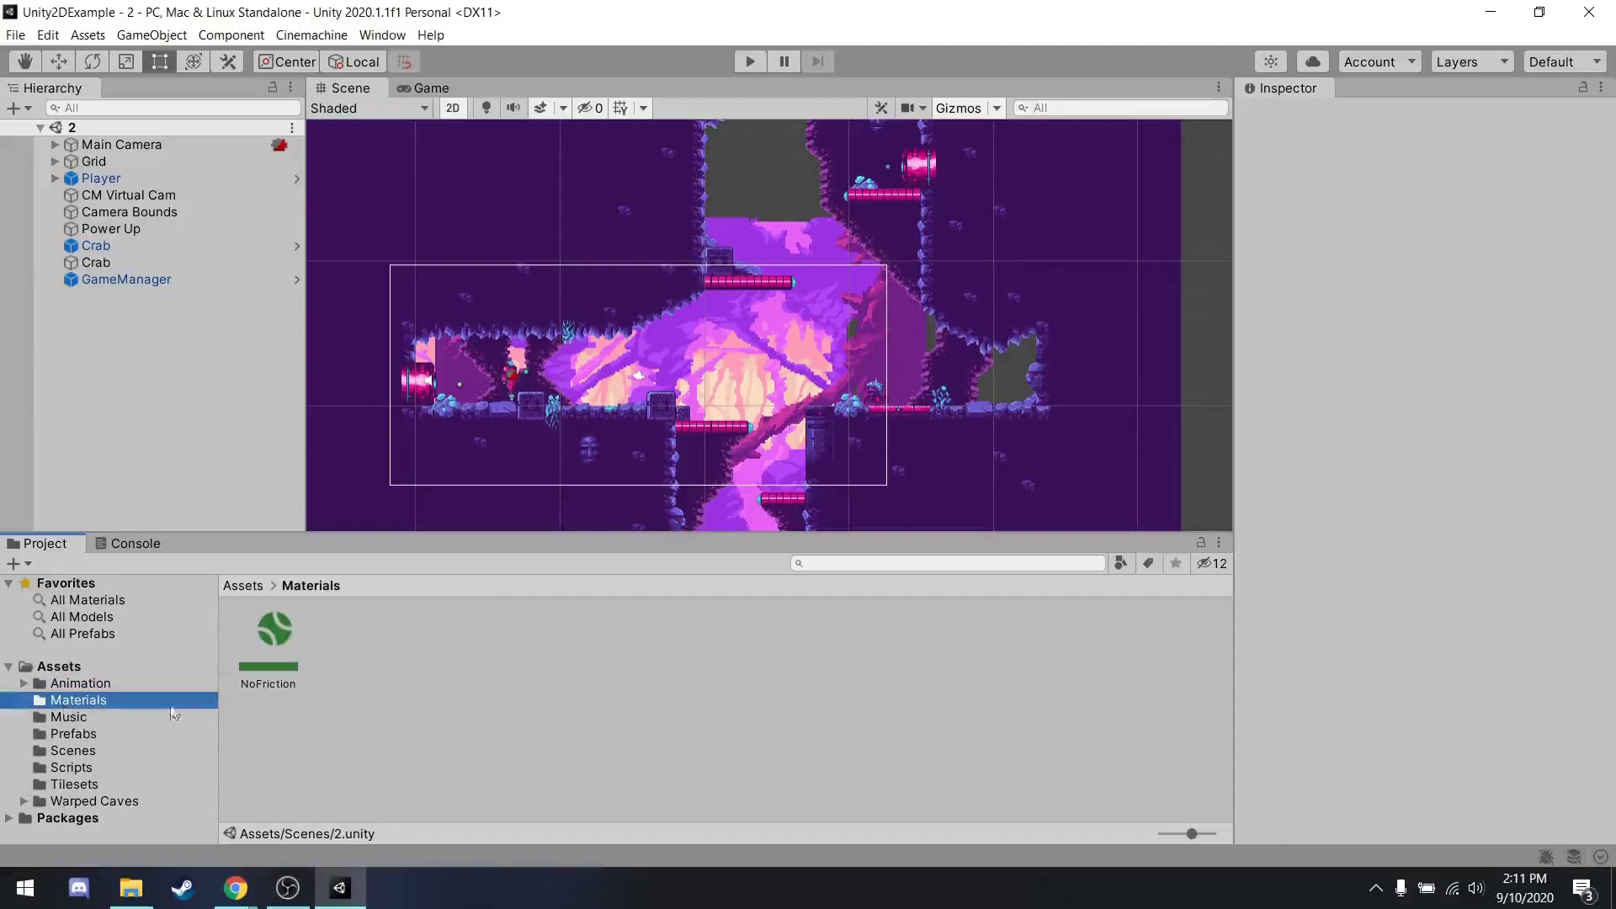
{"action": "left_click", "coordinate": [71, 718]}
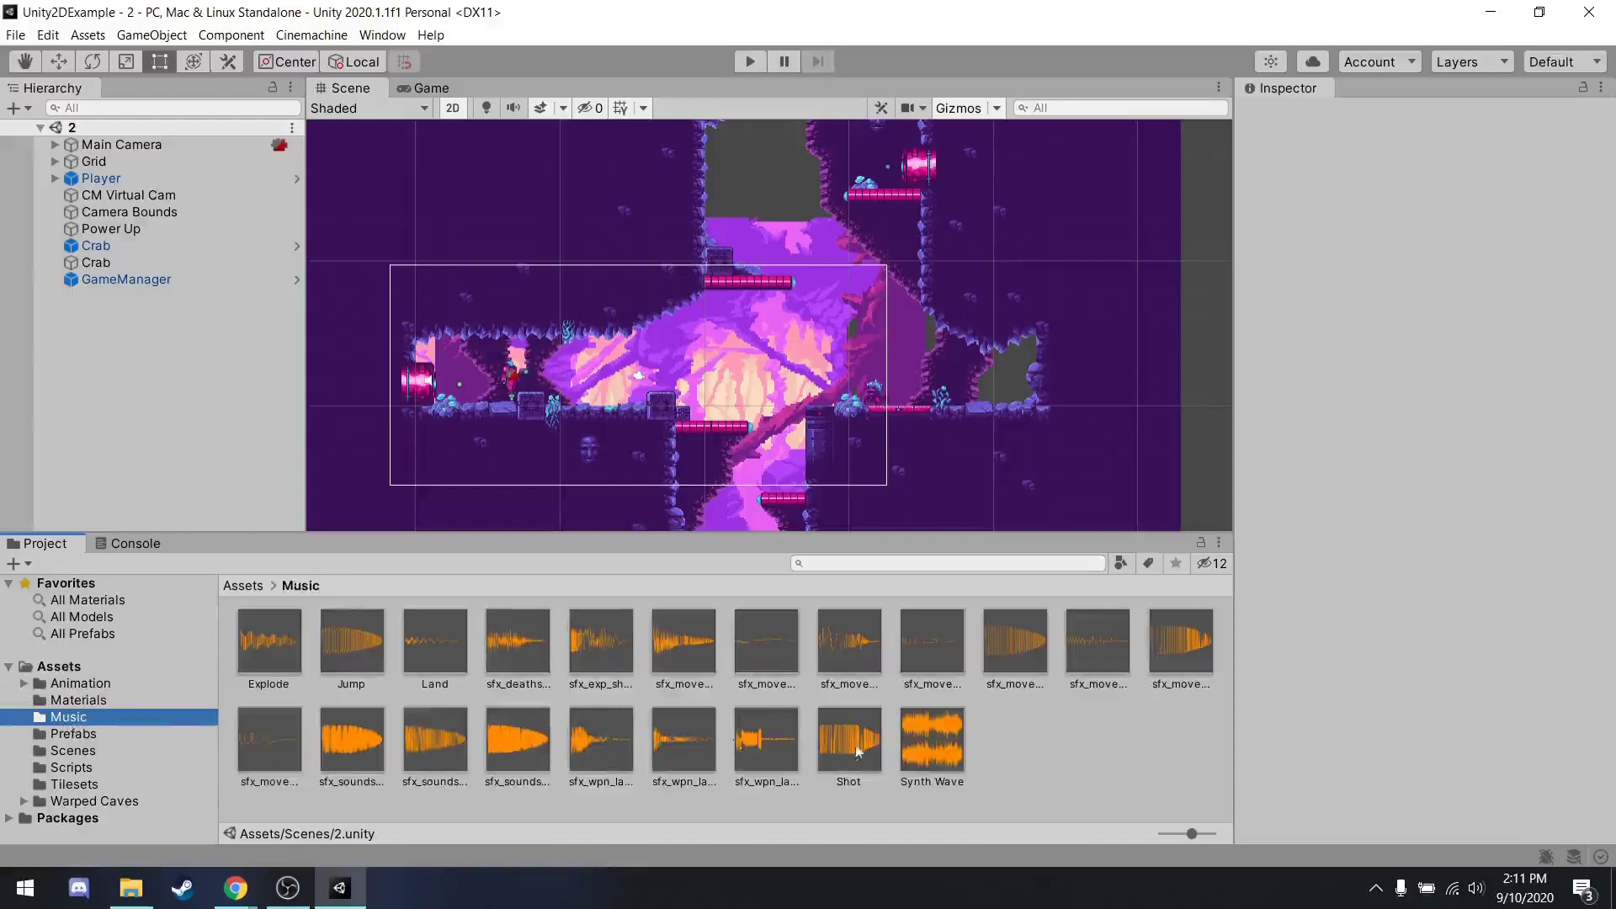
{"action": "left_click", "coordinate": [61, 769]}
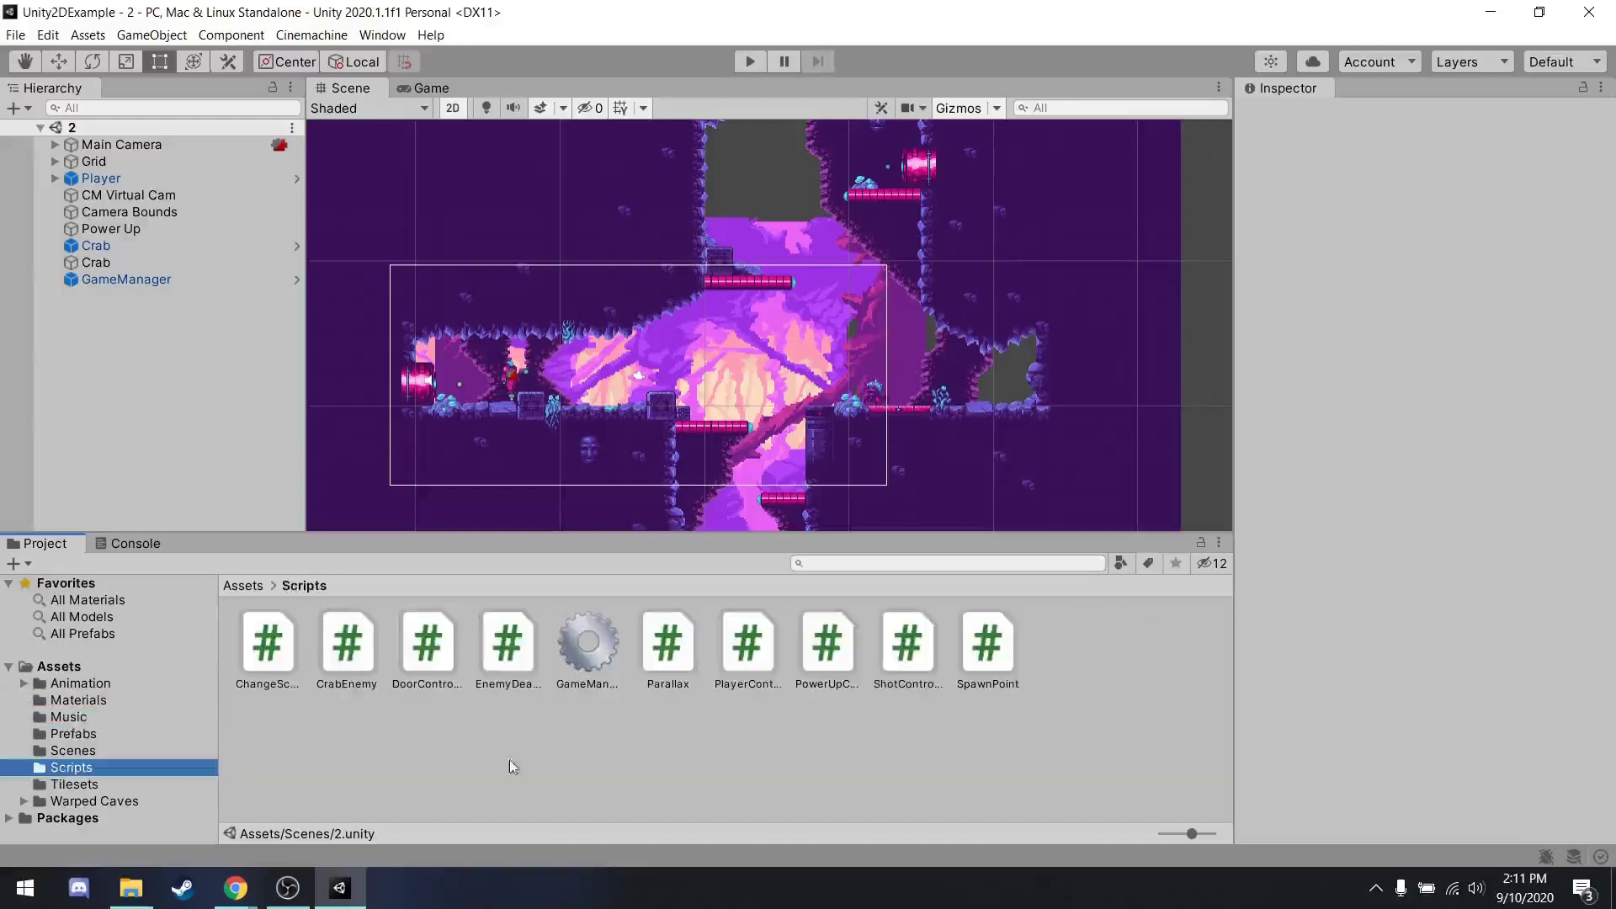
{"action": "left_click", "coordinate": [63, 785]}
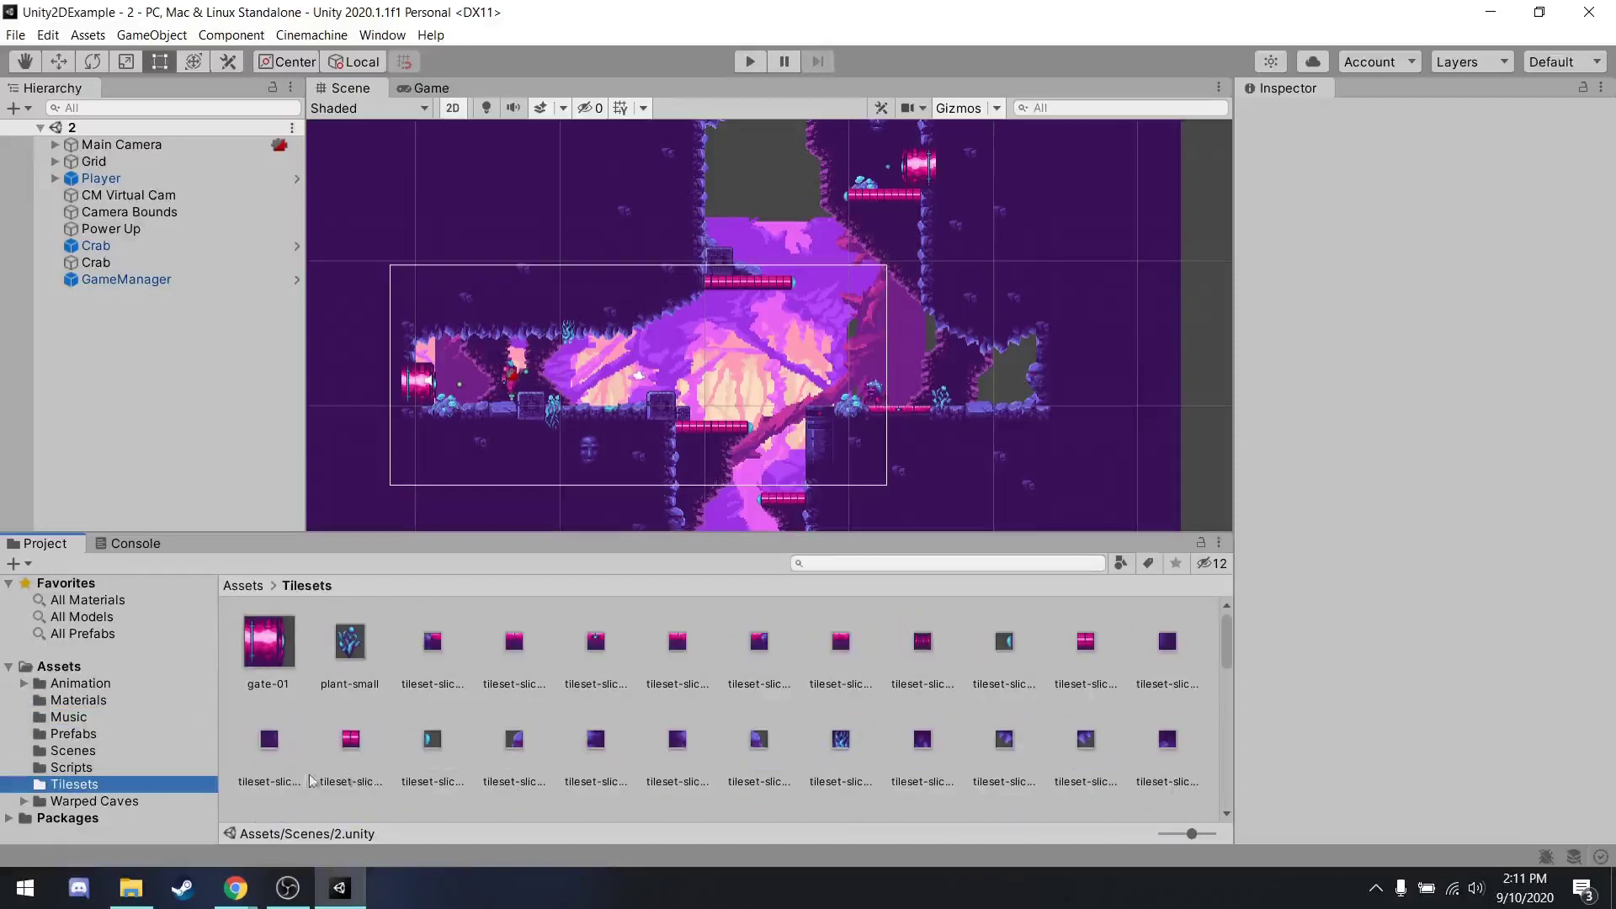
{"action": "left_click", "coordinate": [84, 751]}
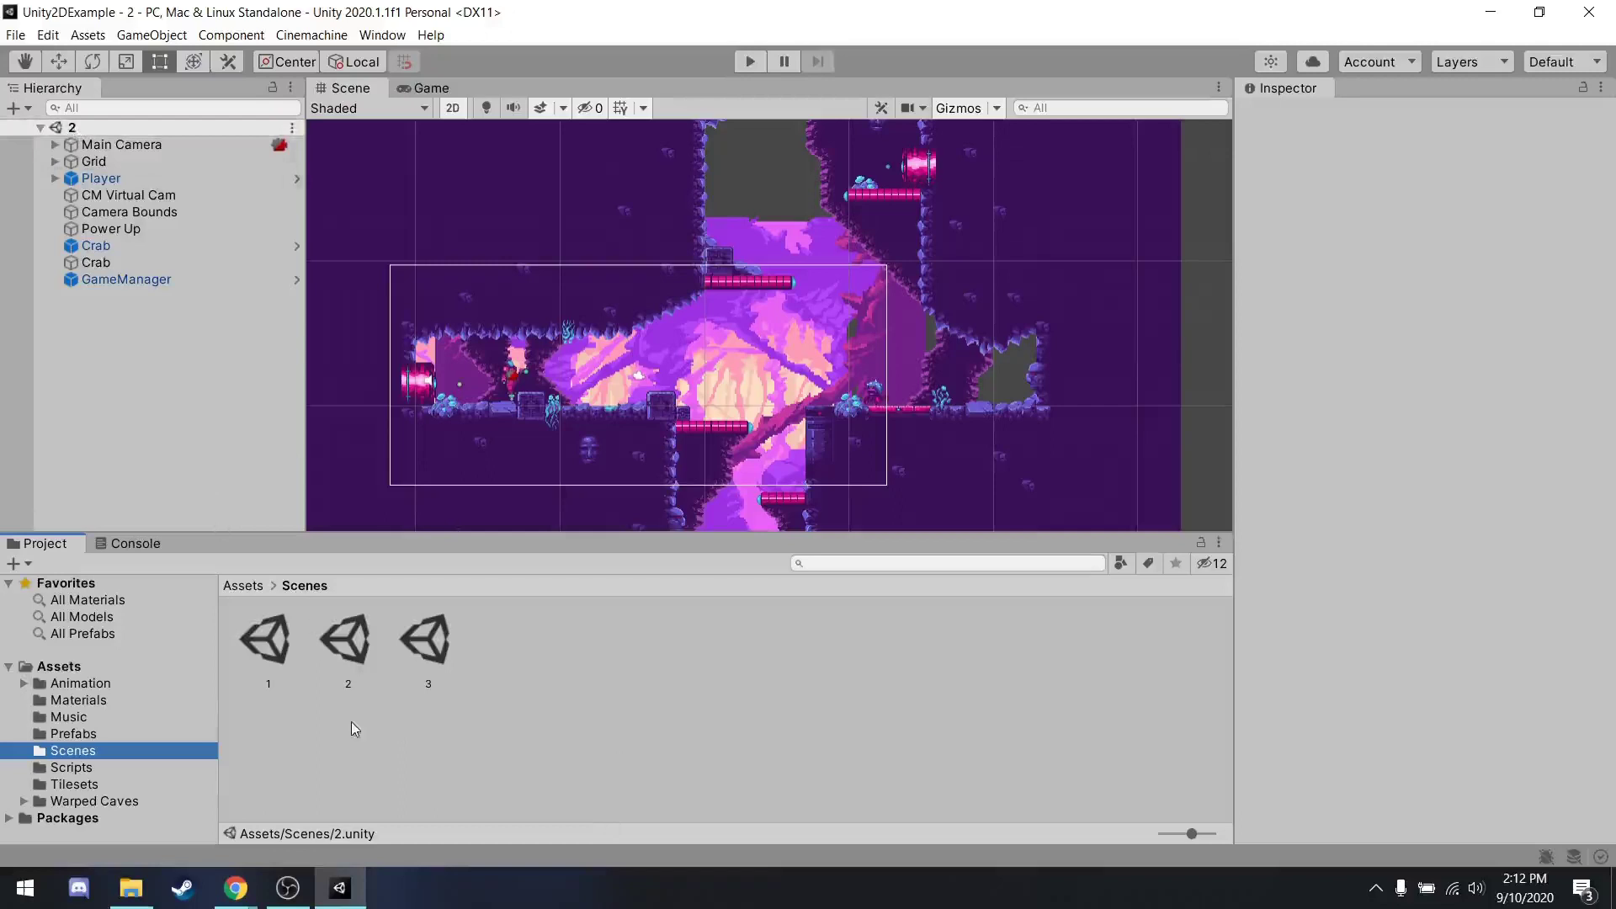
Open scenes 1, 2 and 3 from the Scenes folder, ending with scene 2's cave level open.
{"action": "double_click", "coordinate": [267, 641]}
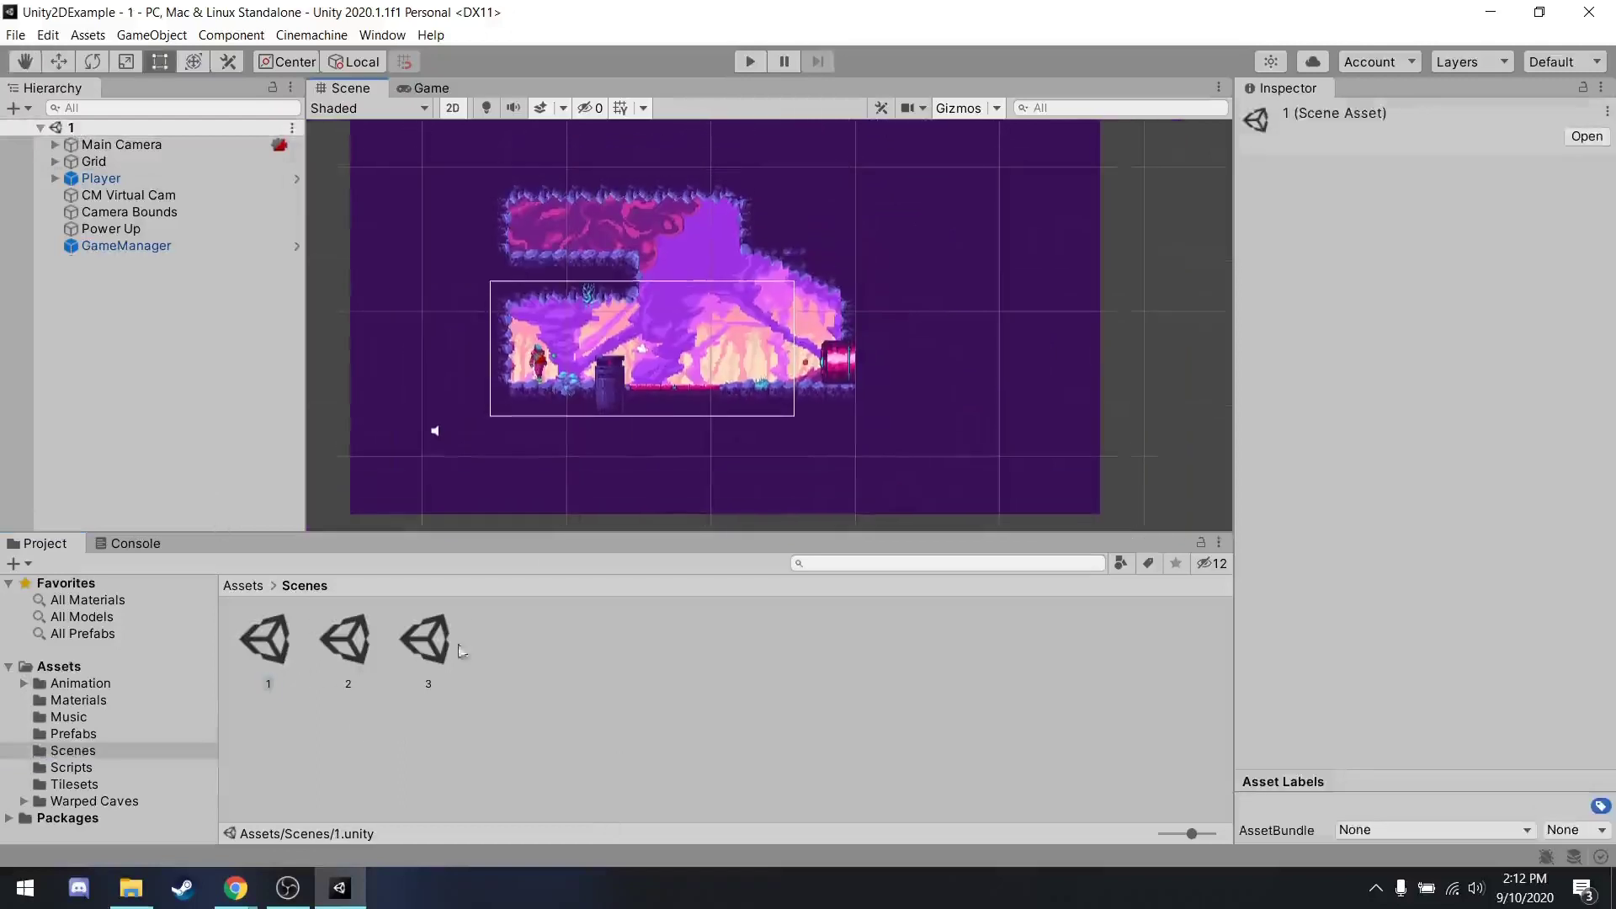
{"action": "double_click", "coordinate": [337, 644]}
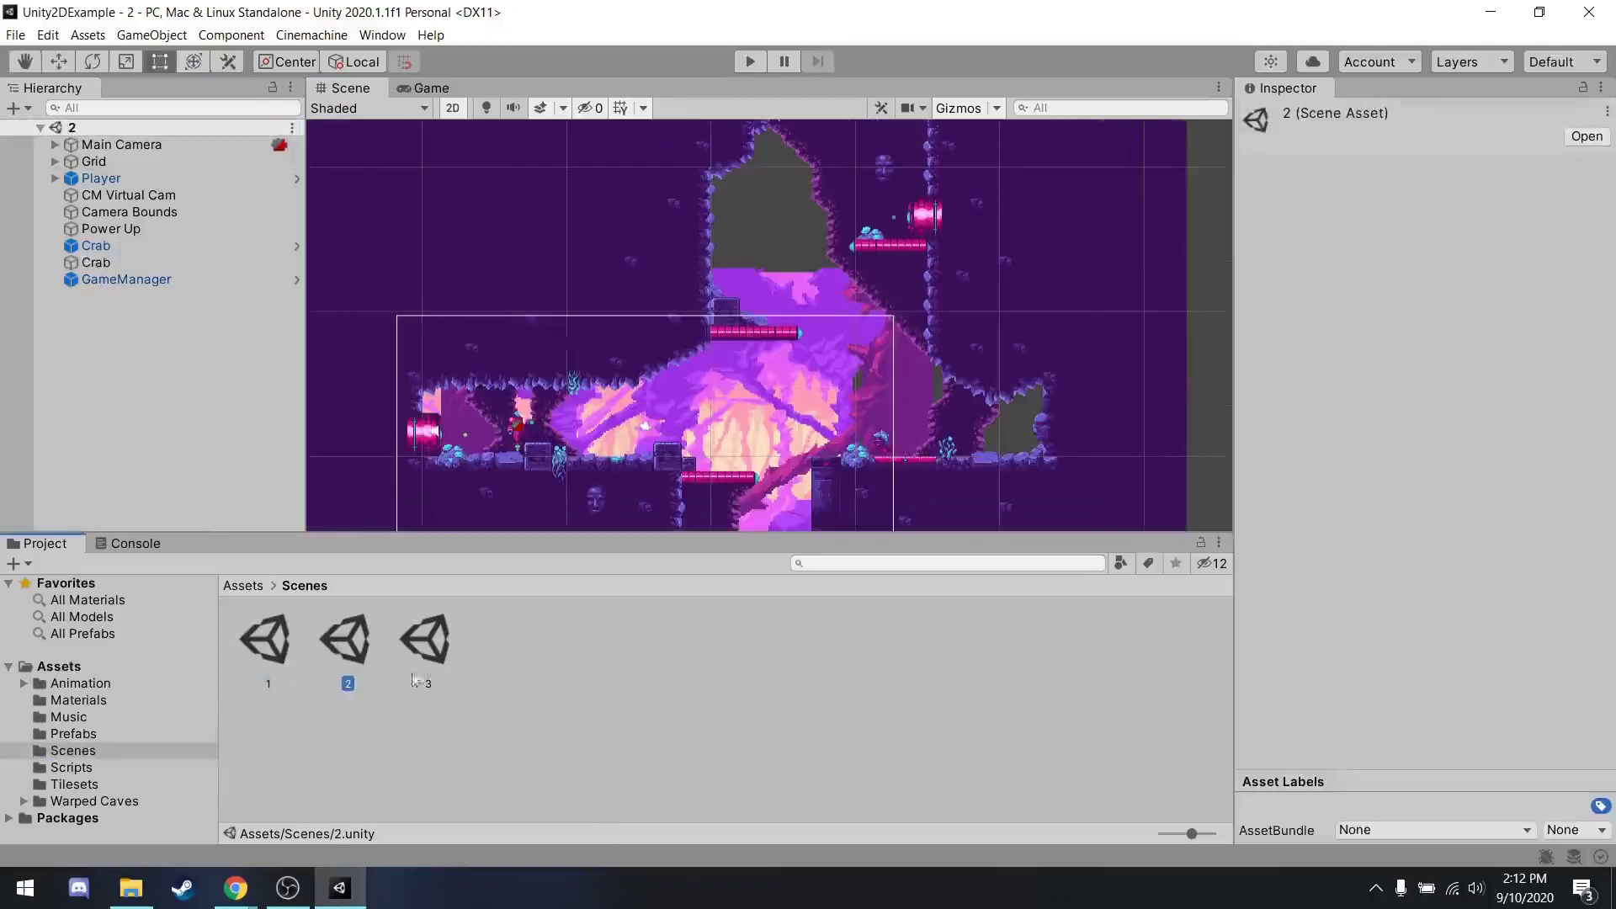
{"action": "double_click", "coordinate": [433, 658]}
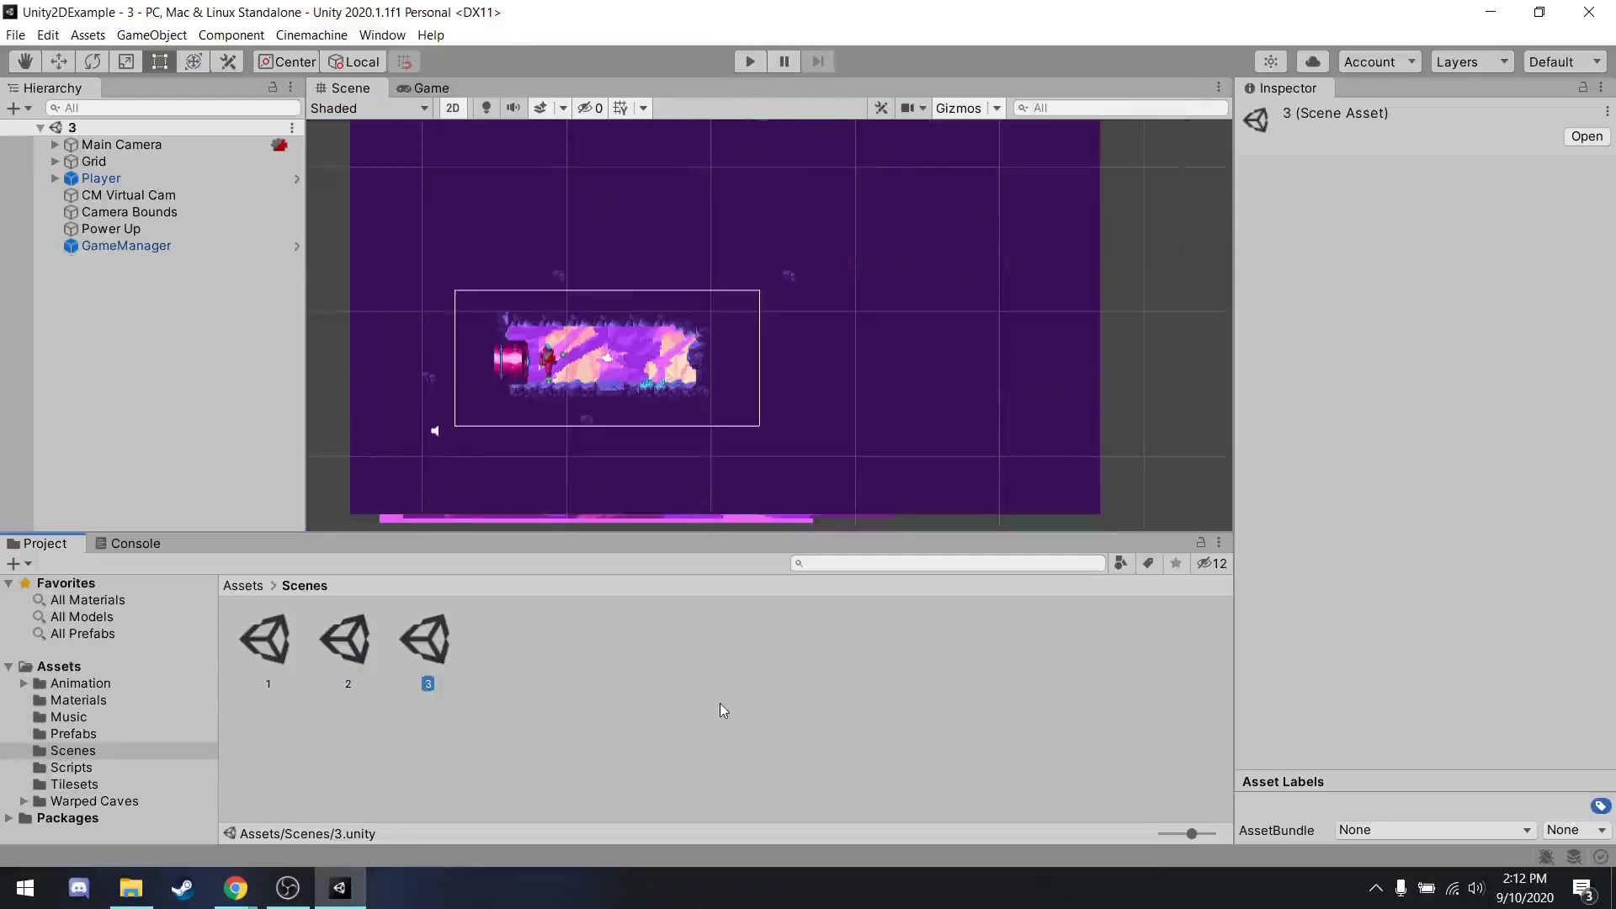
{"action": "double_click", "coordinate": [365, 648]}
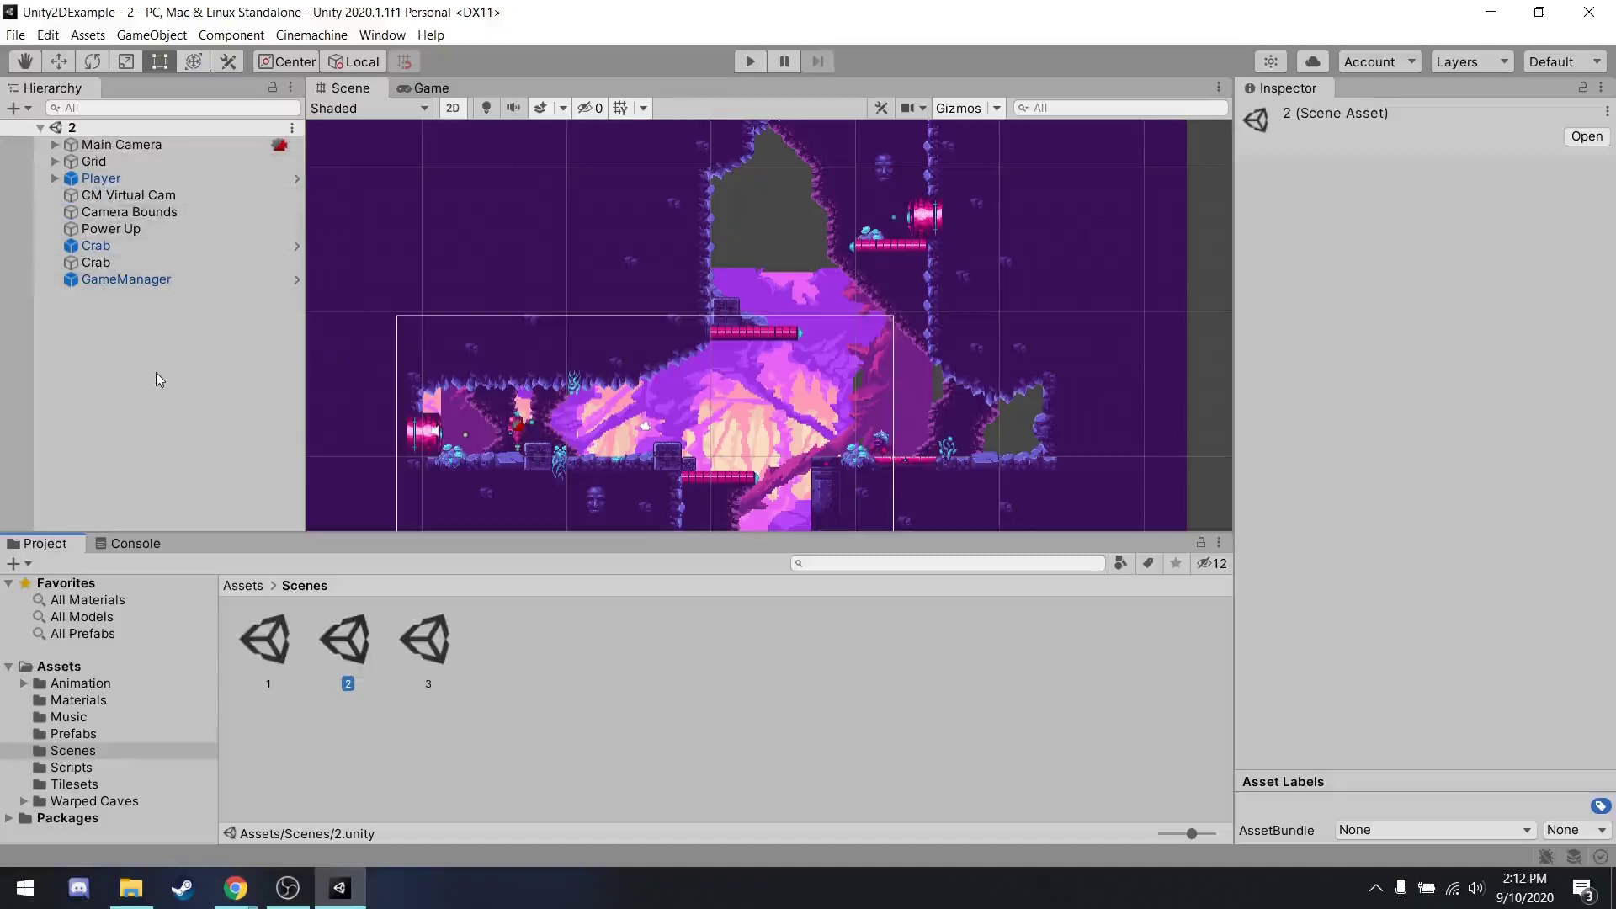
Select the Player, frame it, then zoom out and pan to recentre it in the cave level.
{"action": "left_click", "coordinate": [105, 180]}
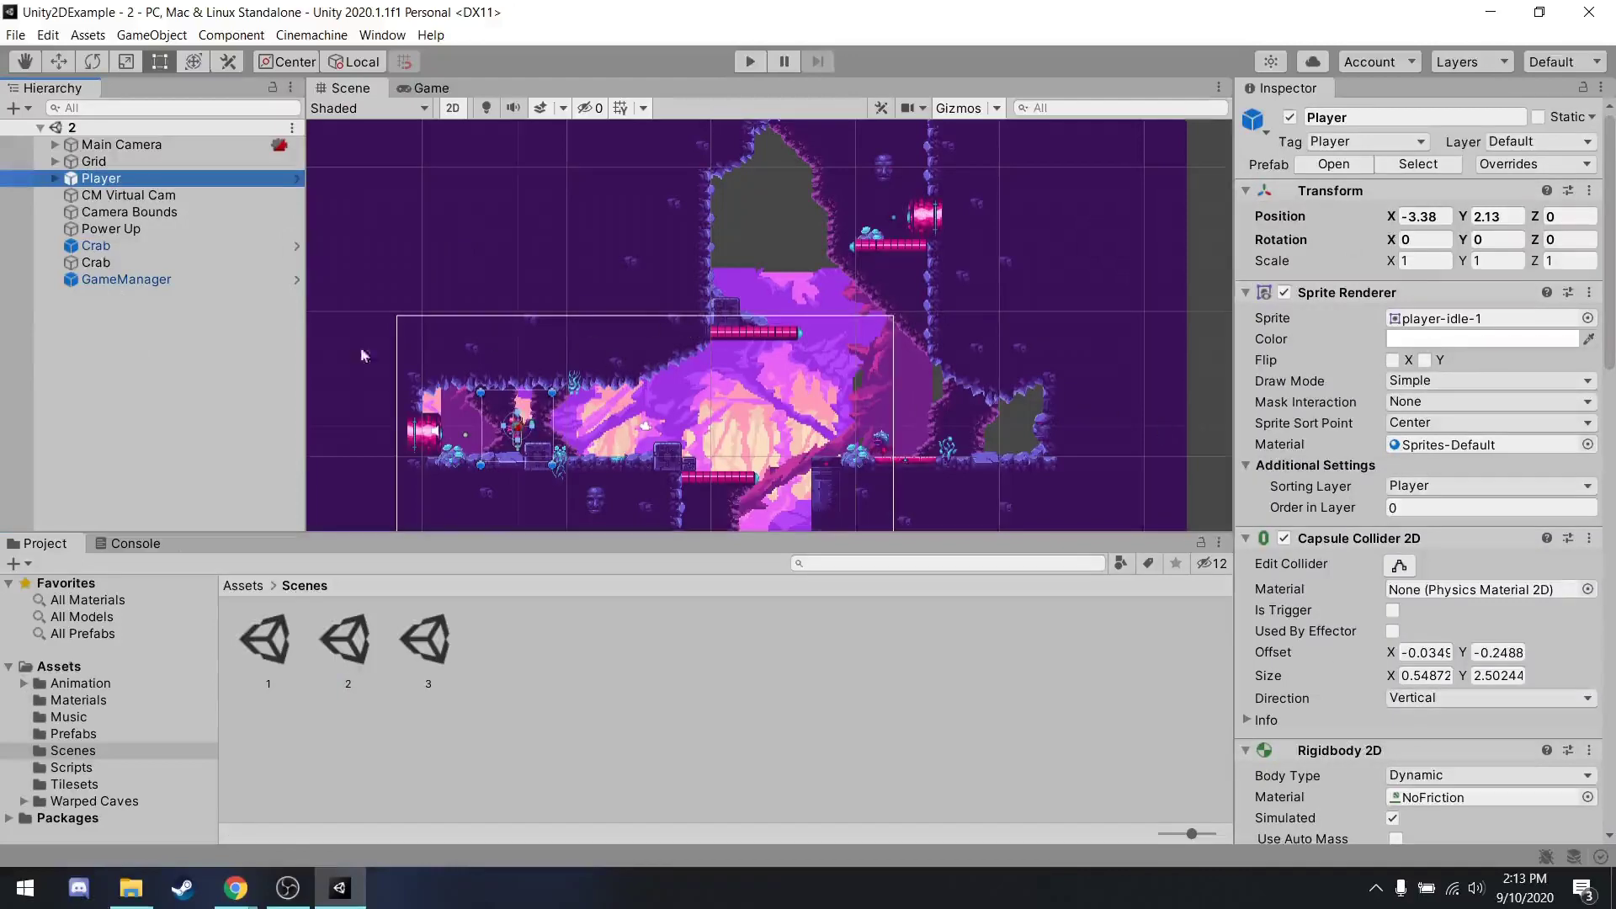
{"action": "double_click", "coordinate": [98, 179]}
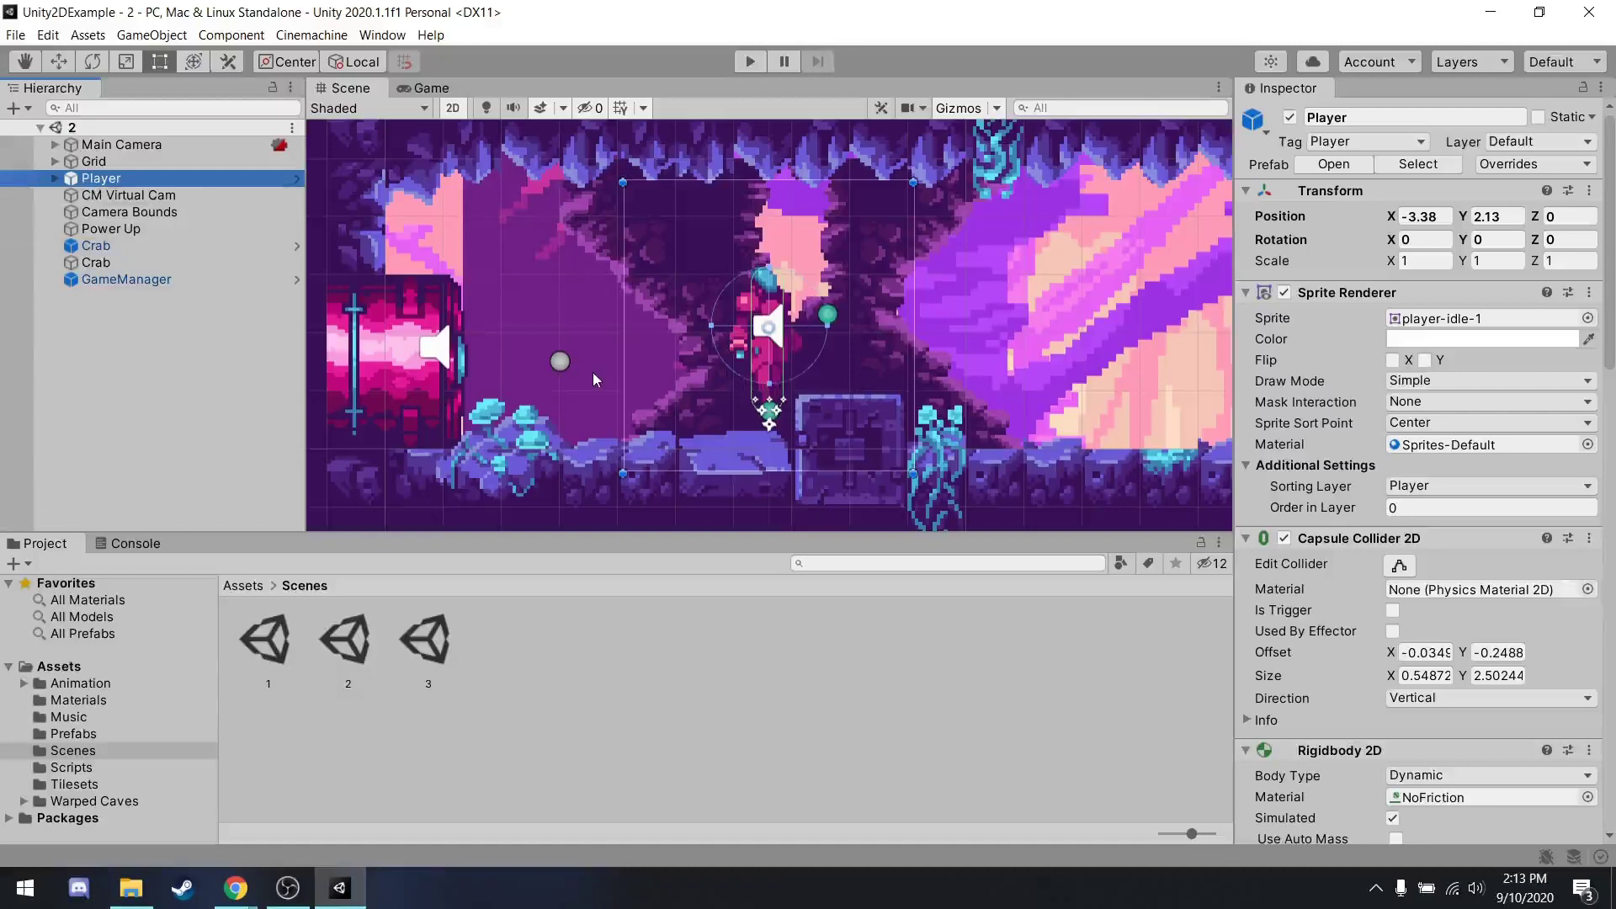
{"action": "scroll", "coordinate": [589, 285], "scroll_direction": "down", "scroll_amount": 6}
{"action": "scroll", "coordinate": [602, 292], "scroll_direction": "down", "scroll_amount": 2}
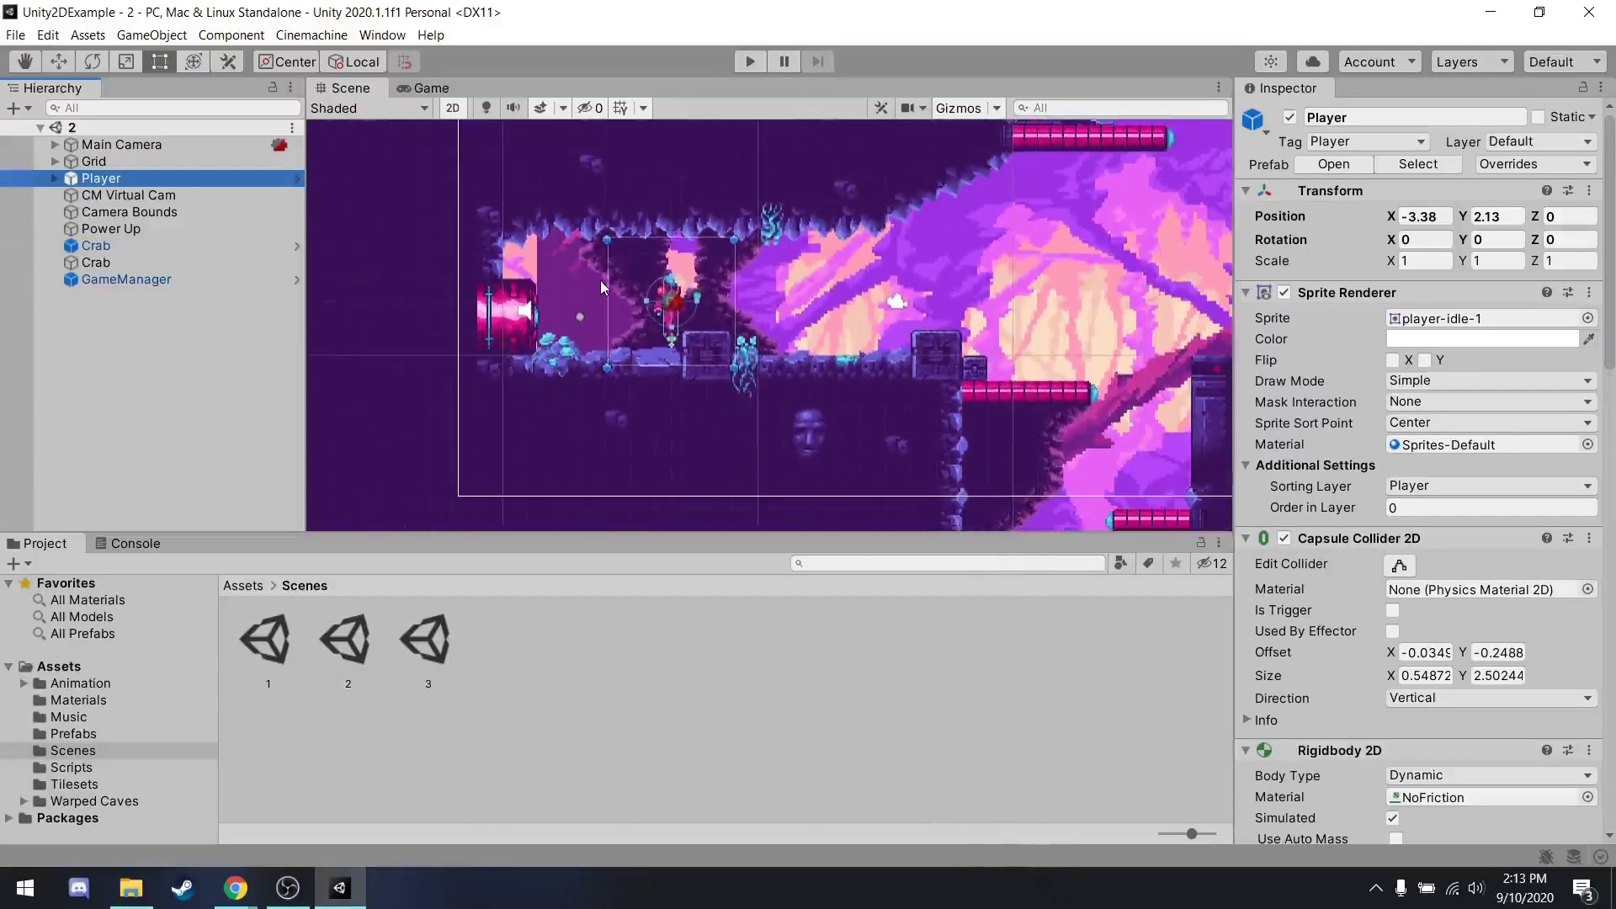
{"action": "middle_click_drag", "start_coordinate": [598, 273], "coordinate": [862, 348]}
Select middleground and CM Virtual Cam in the Scene view, finishing on the Player sprite.
{"action": "left_click", "coordinate": [863, 348]}
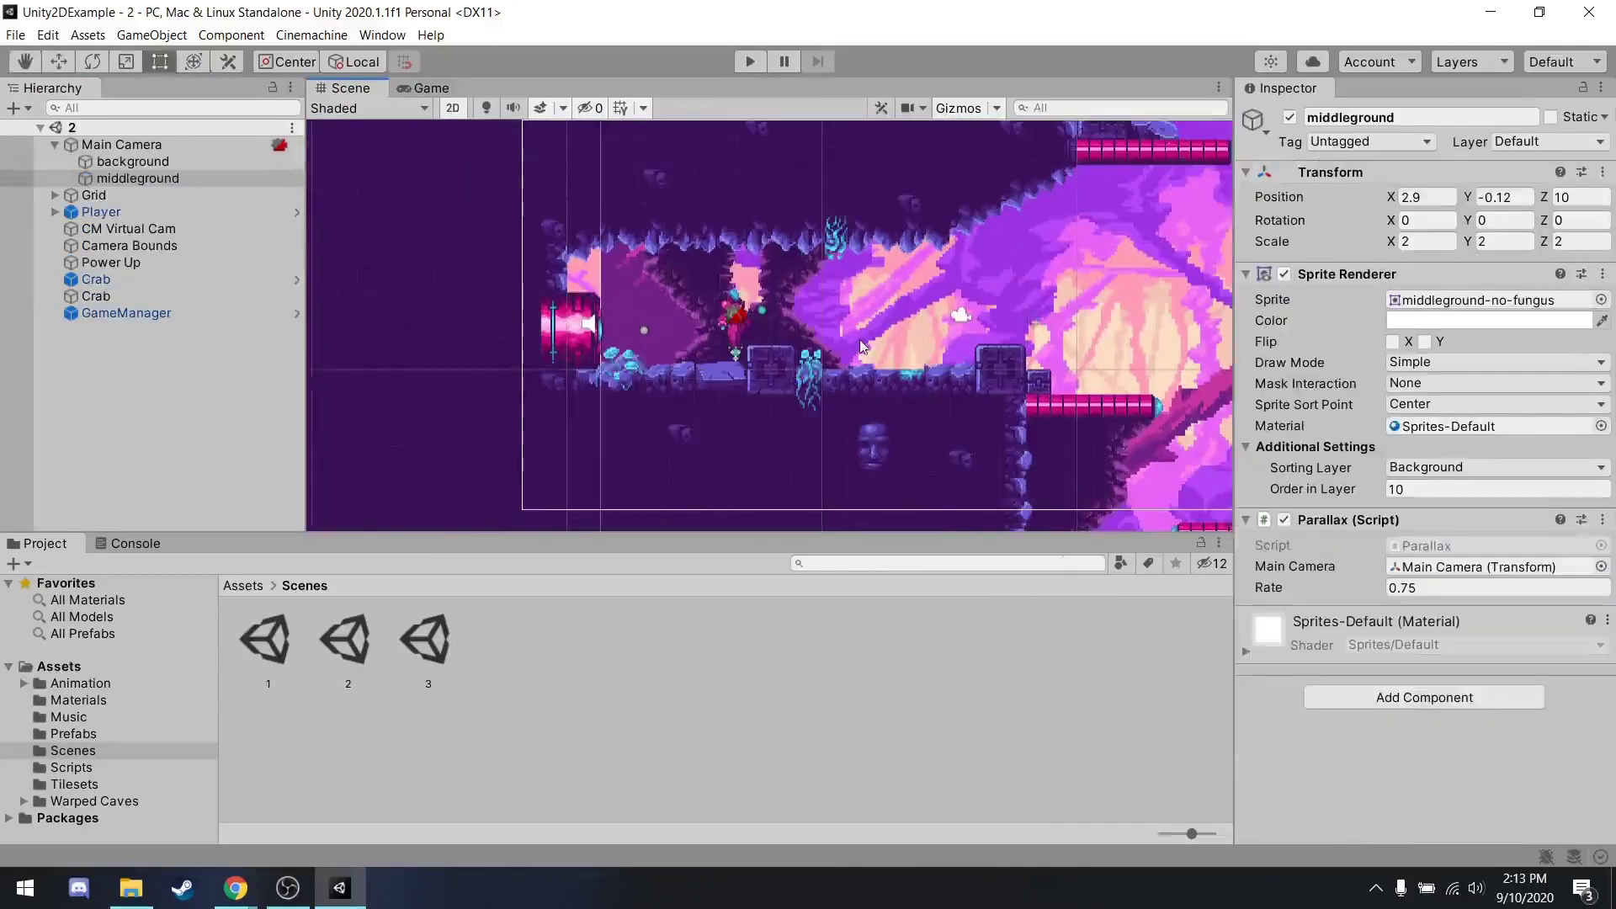
{"action": "left_click", "coordinate": [737, 324]}
{"action": "left_click", "coordinate": [739, 352]}
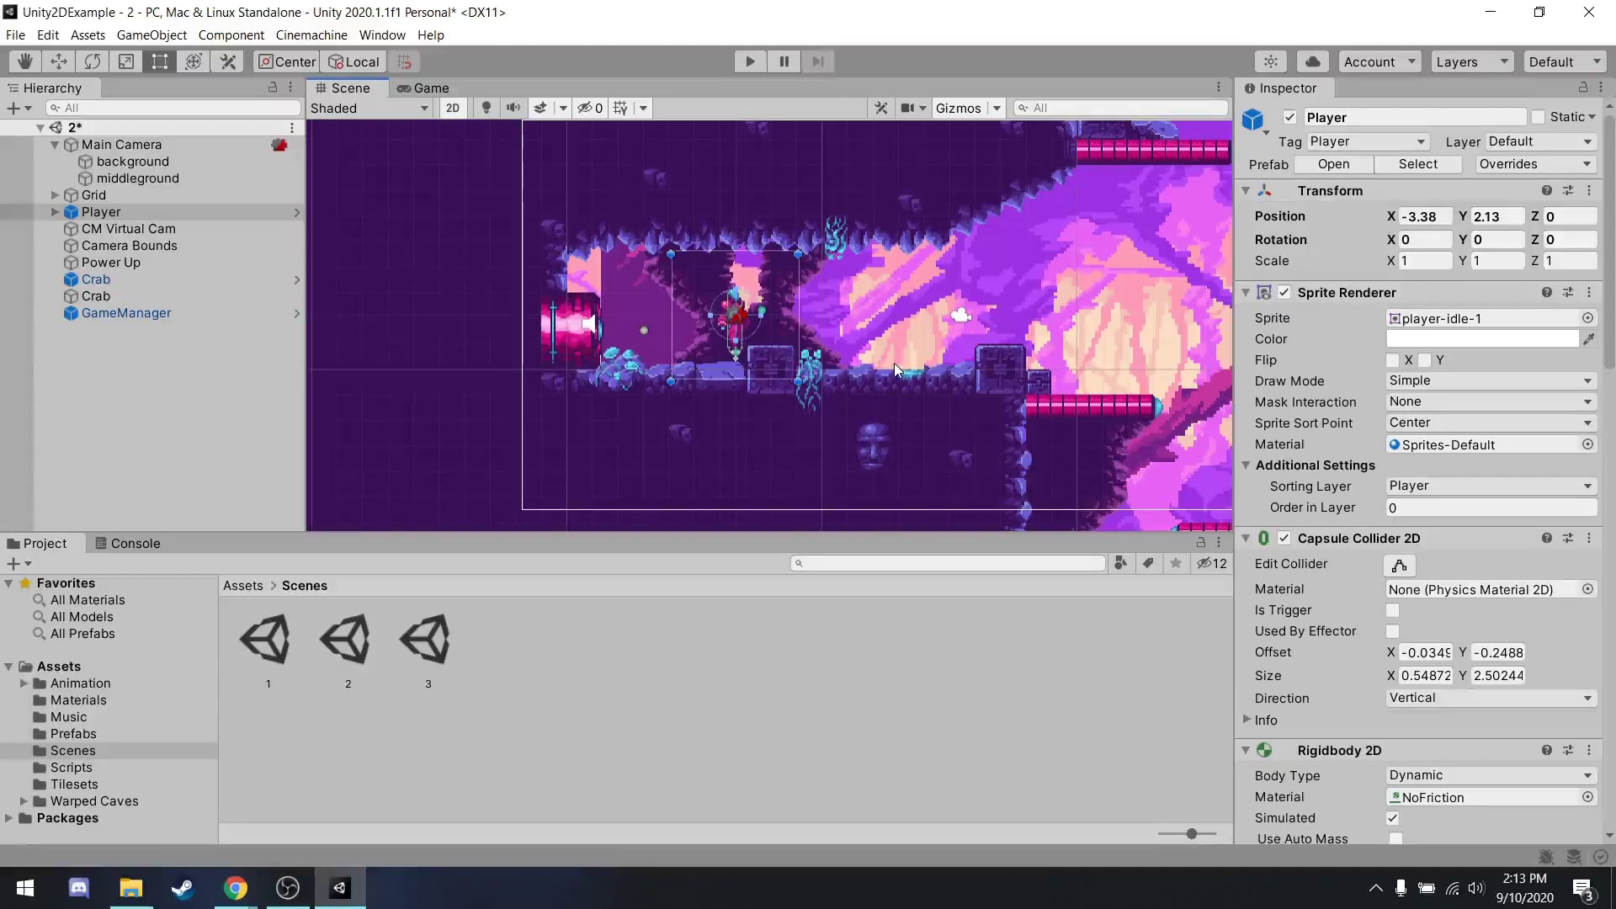
Expand Player and inspect Shot Spawn, Ground Check and Super Particles, ending on Shot Spawn at 1, 0.188, 0.
{"action": "left_click", "coordinate": [54, 214]}
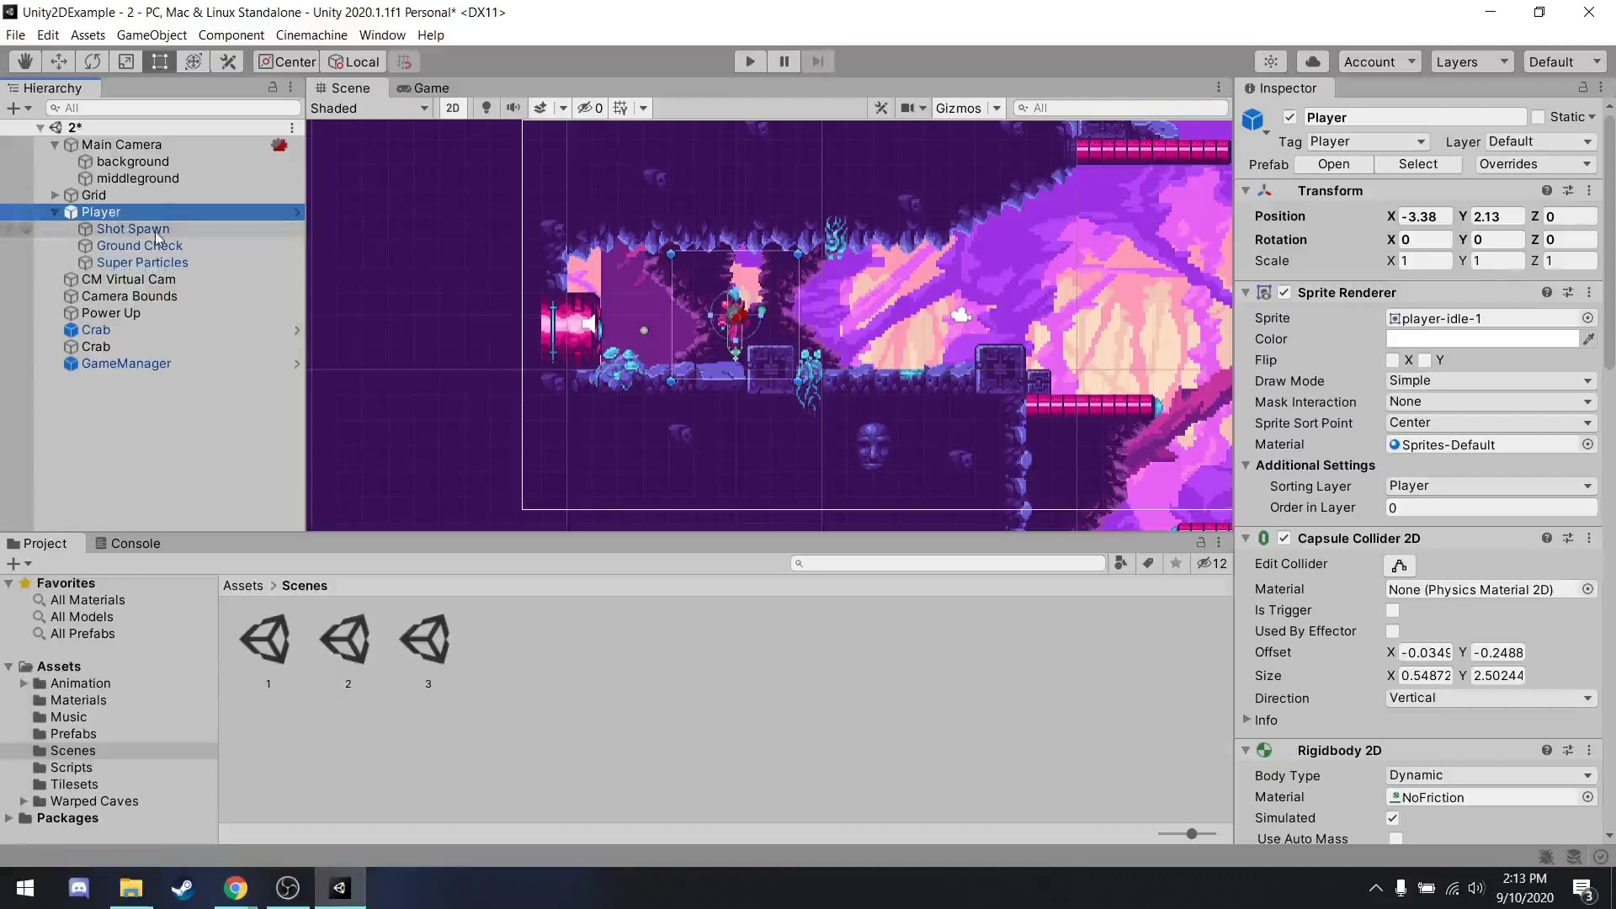
{"action": "left_click", "coordinate": [131, 230]}
{"action": "left_click", "coordinate": [155, 247]}
{"action": "left_click", "coordinate": [156, 262]}
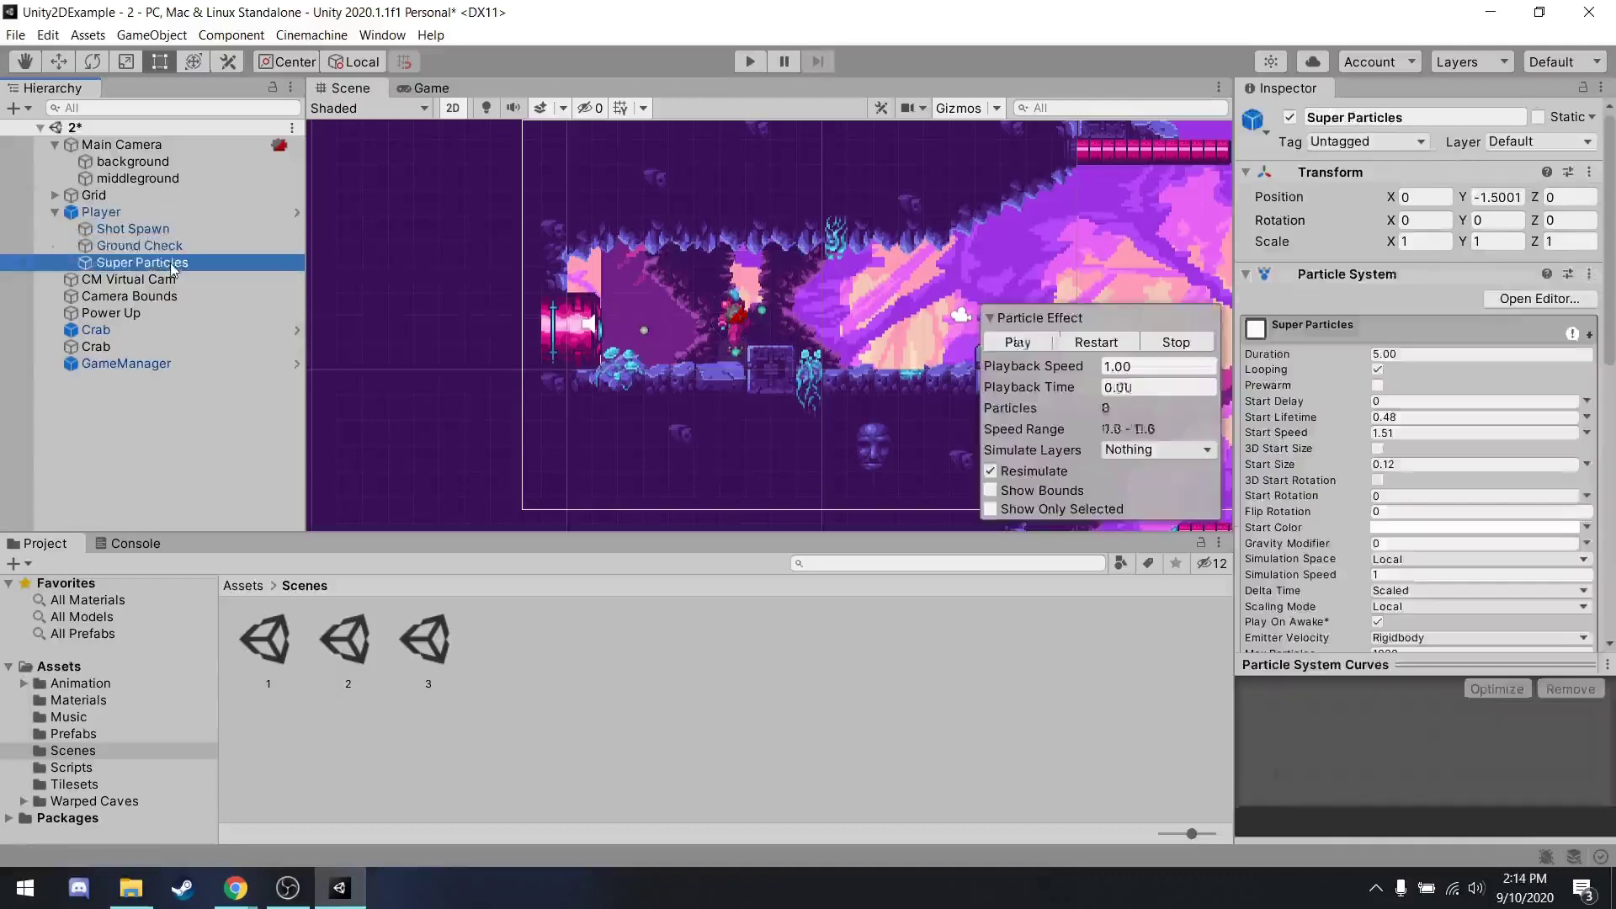
{"action": "left_click", "coordinate": [171, 232]}
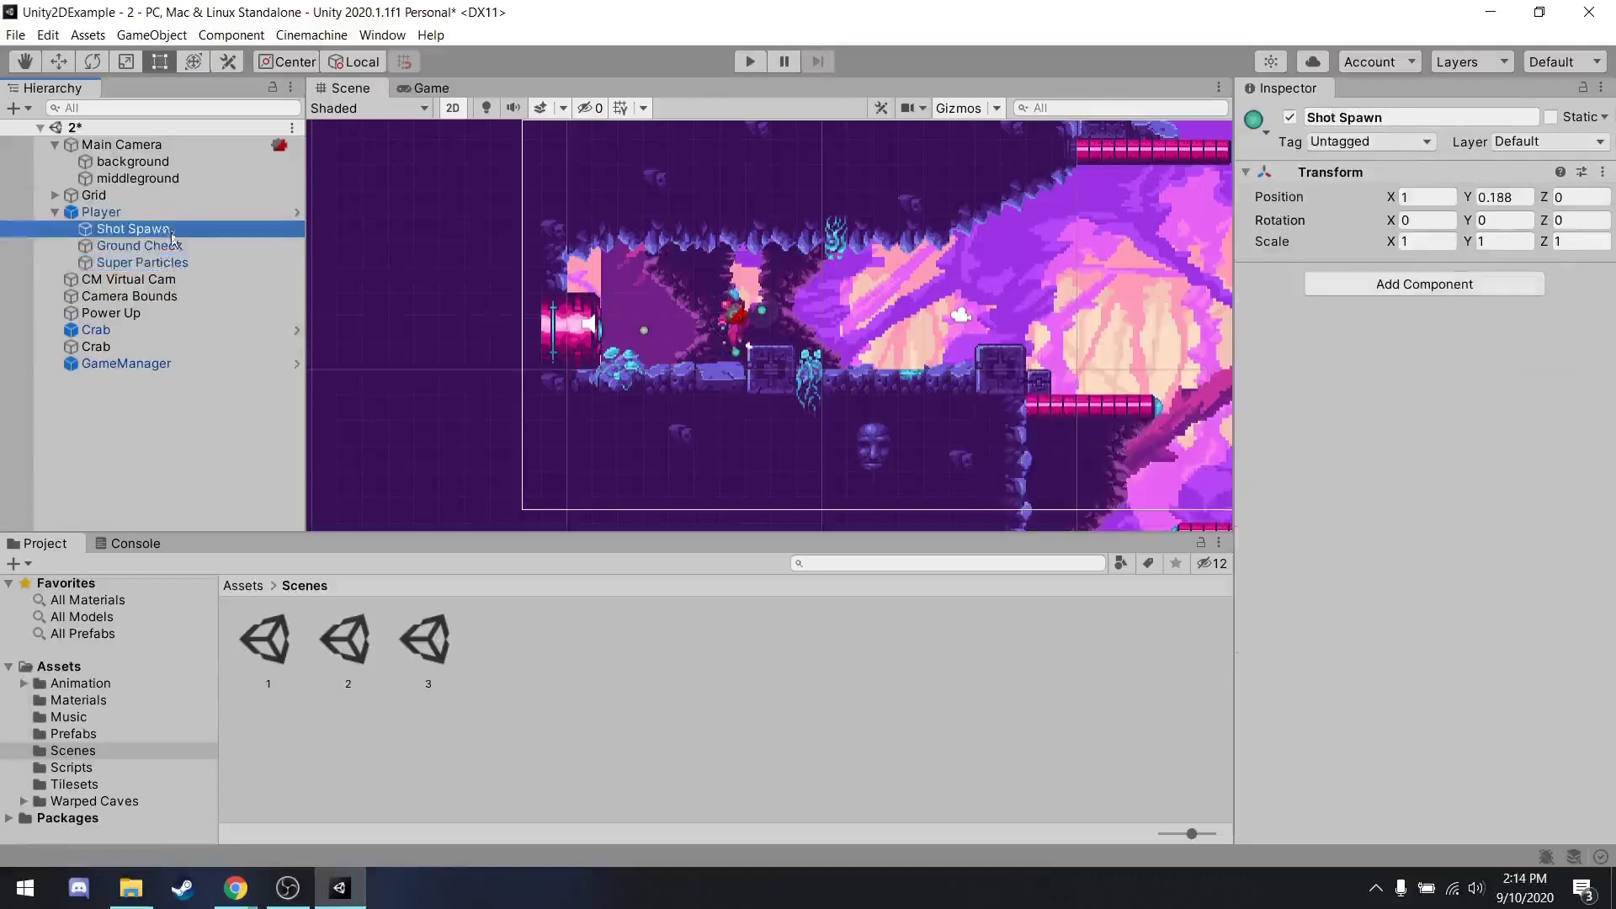
{"action": "left_click", "coordinate": [54, 213]}
{"action": "left_click", "coordinate": [54, 213]}
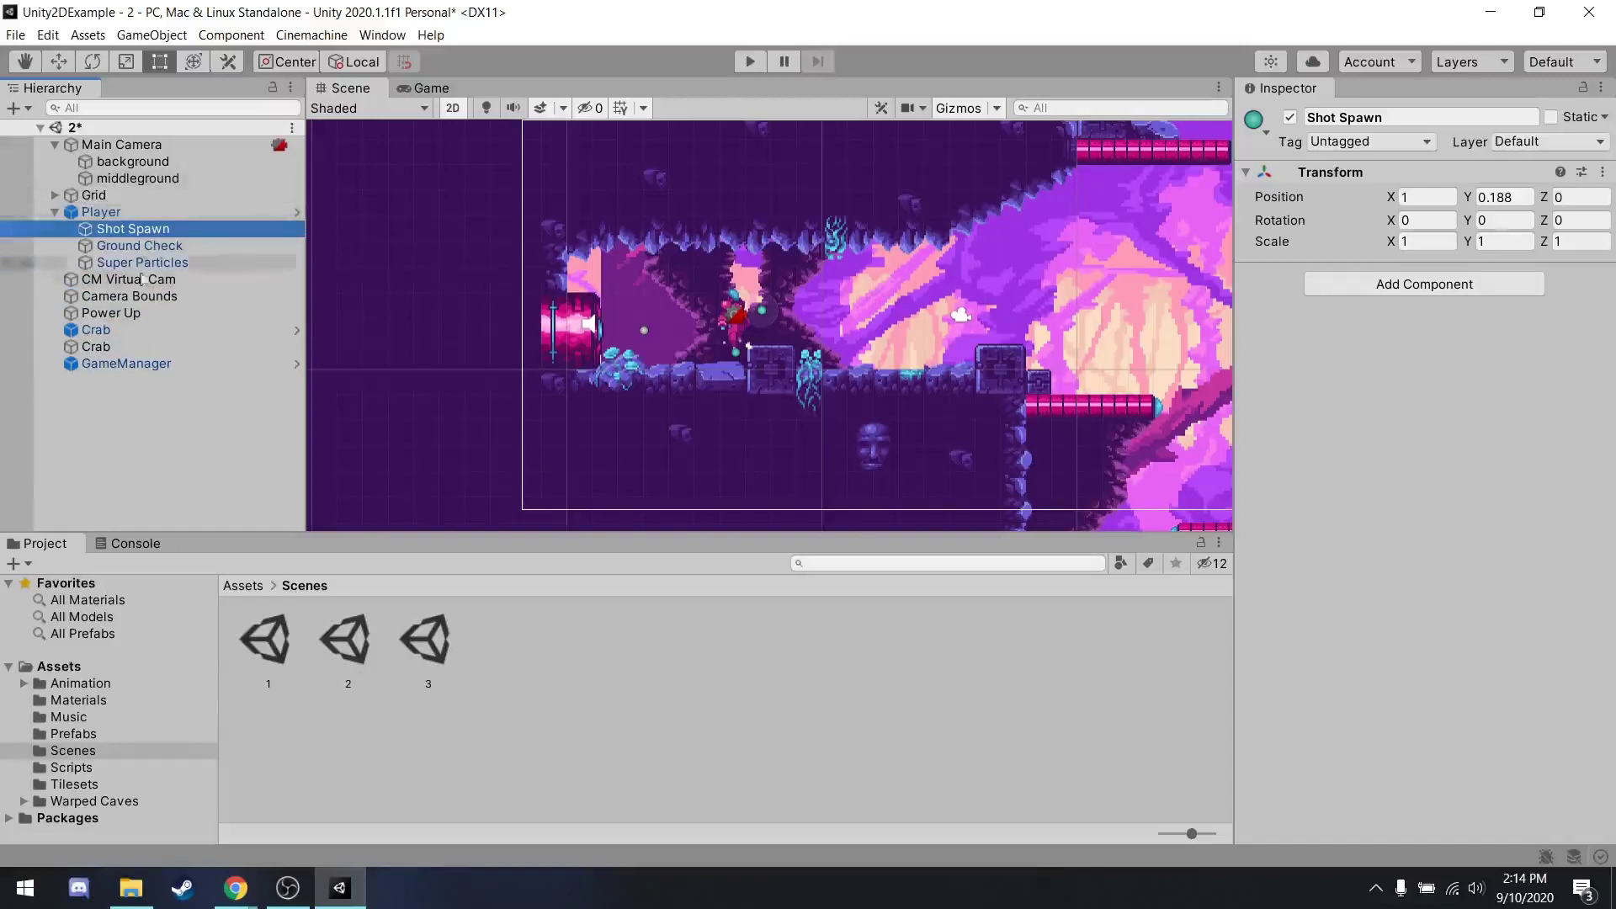
{"action": "mouse_move", "coordinate": [126, 221]}
{"action": "left_mouse_down"}
{"action": "mouse_move", "coordinate": [95, 215]}
{"action": "mouse_move", "coordinate": [128, 242]}
{"action": "left_mouse_up"}
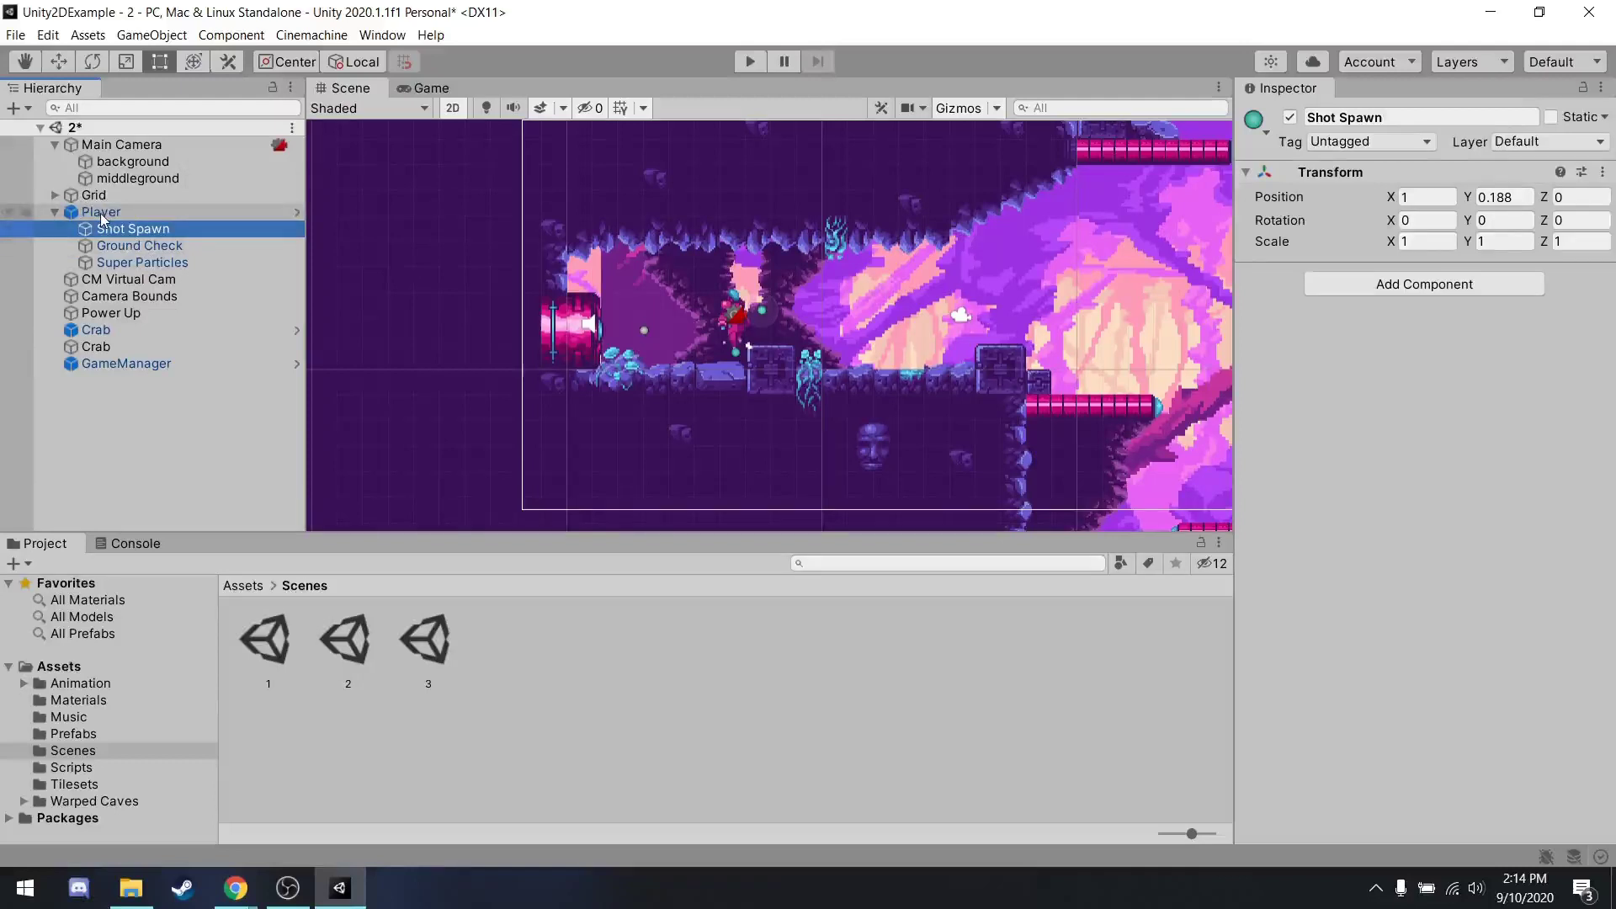
Reselect the Player and scroll its Inspector down to Rigidbody 2D and back up.
{"action": "left_click", "coordinate": [100, 214]}
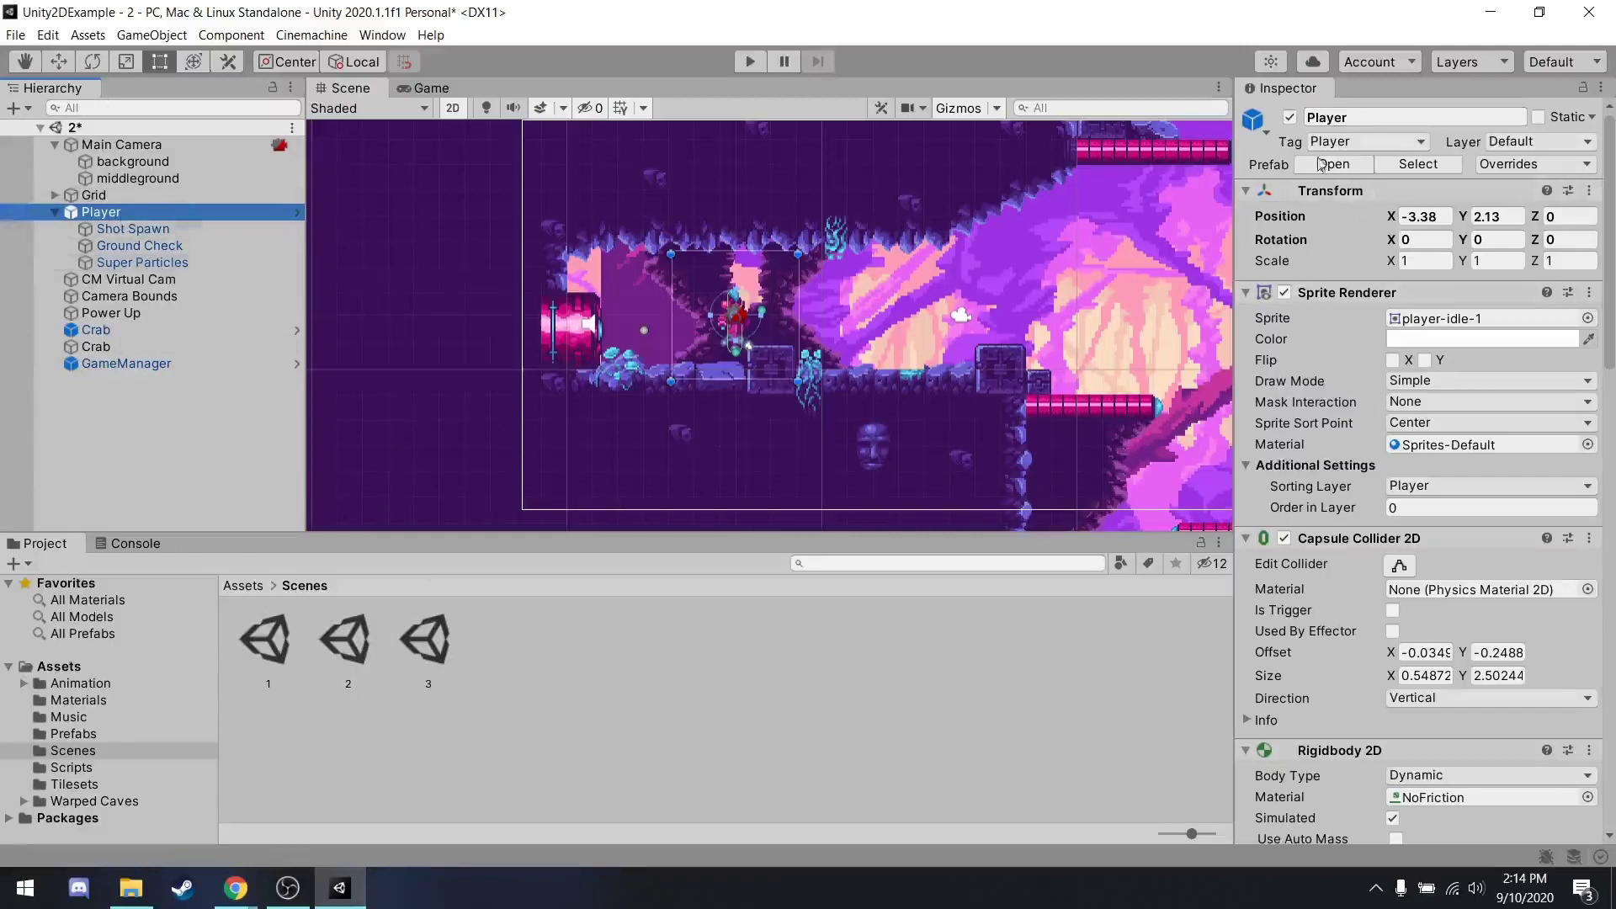
{"action": "scroll", "coordinate": [1346, 657], "scroll_direction": "down", "scroll_amount": 5}
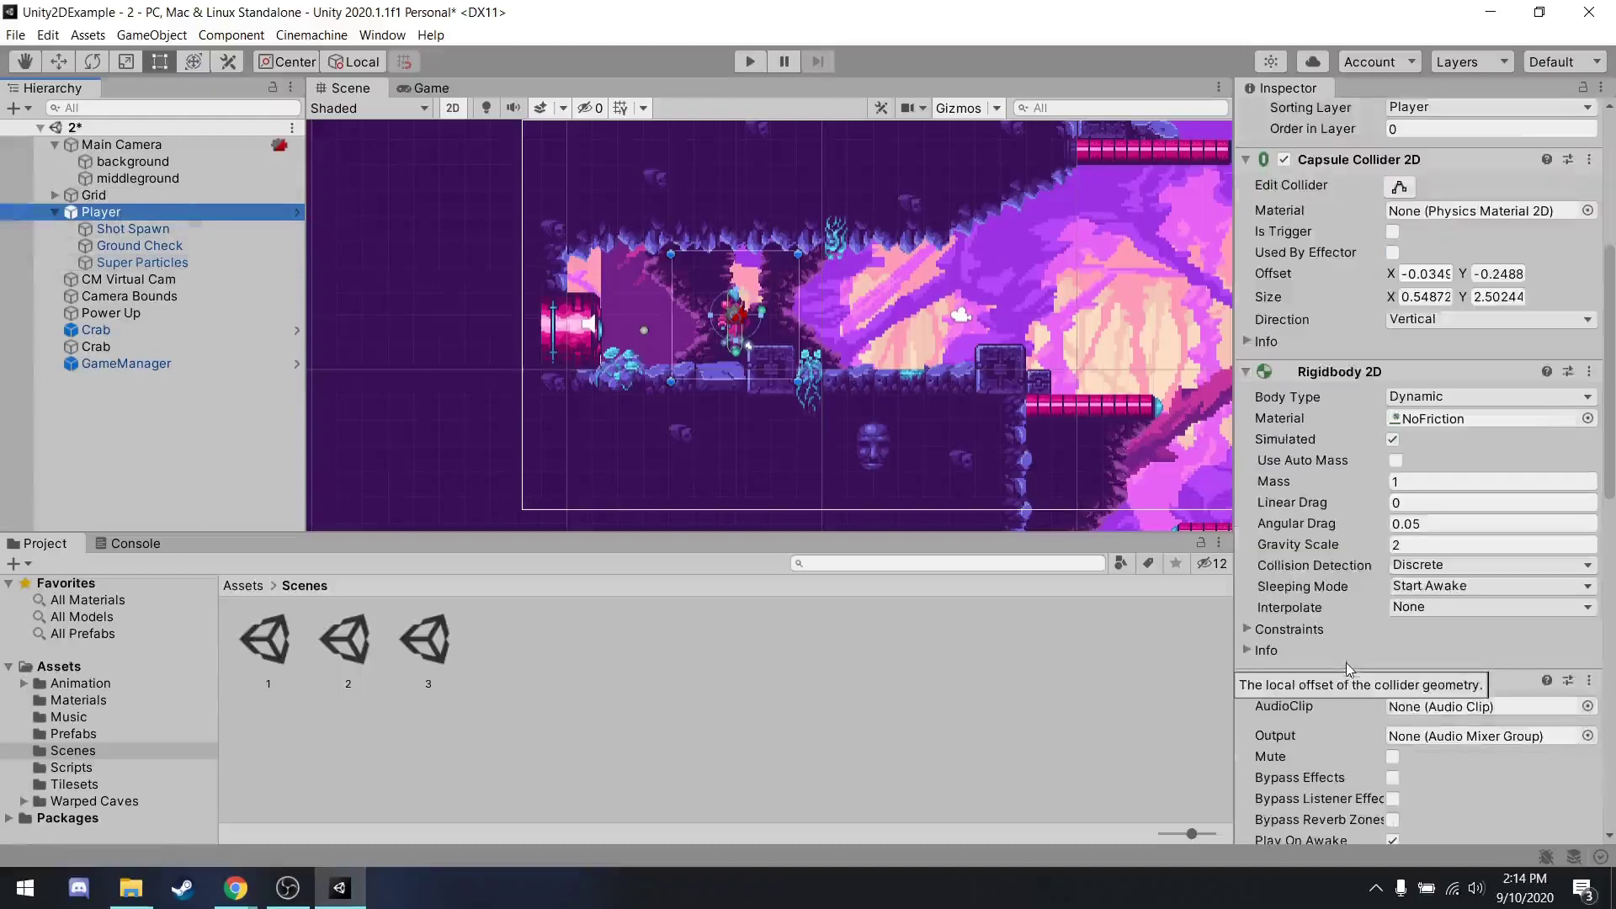
{"action": "scroll", "coordinate": [1345, 663], "scroll_direction": "up", "scroll_amount": 5}
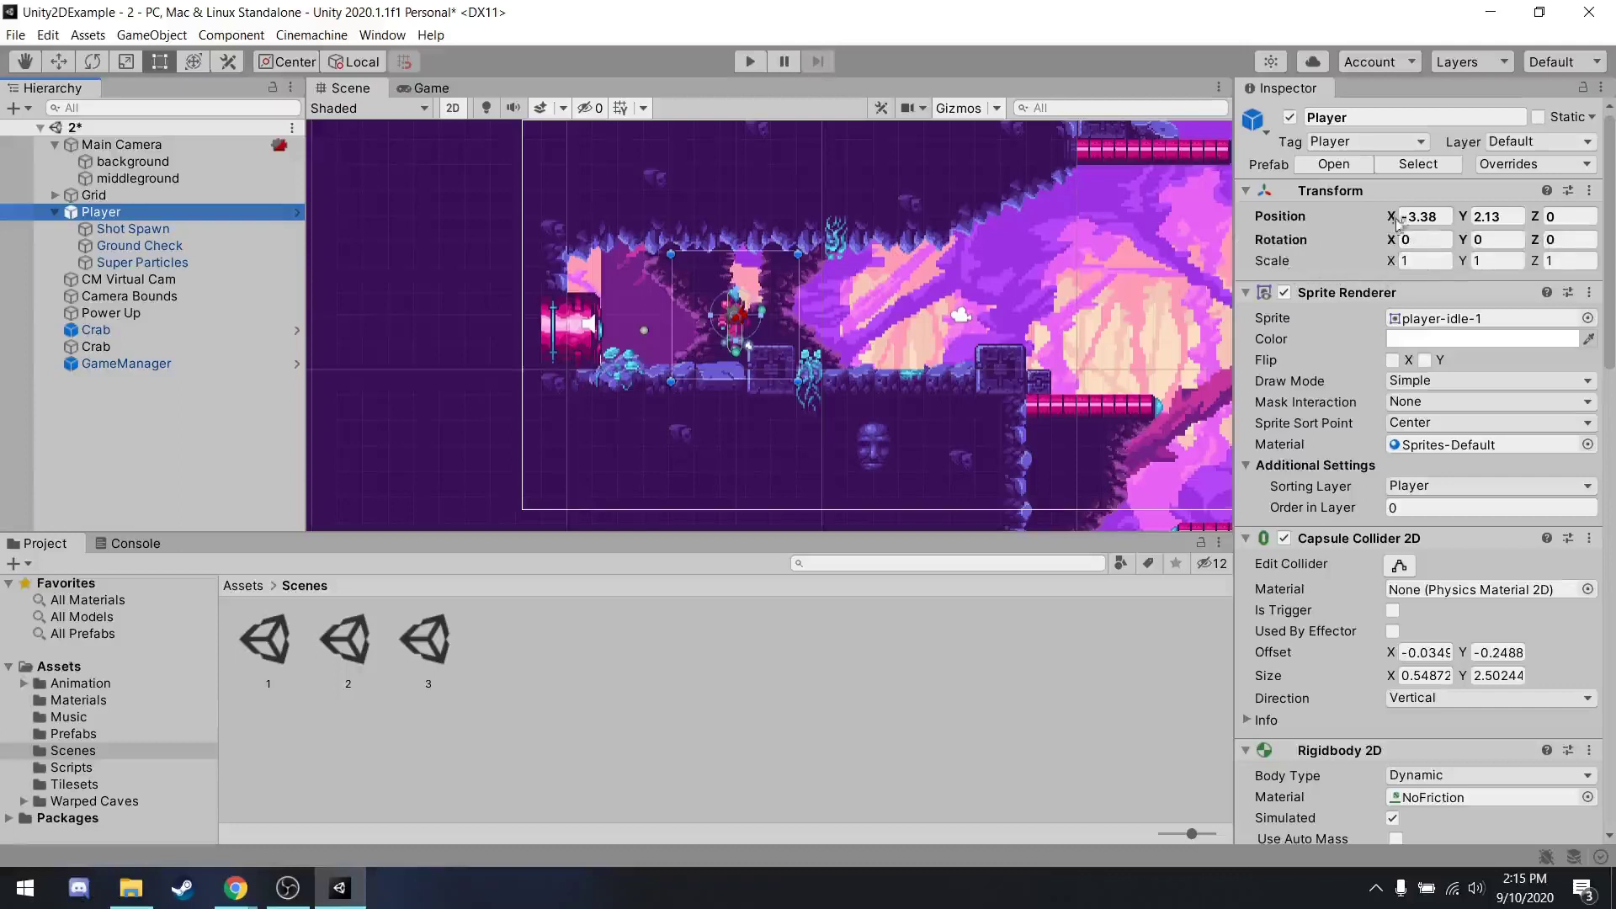
Move the Player to X -4.12, then compare the Game view against the Scene view twice.
{"action": "mouse_move", "coordinate": [1391, 218]}
{"action": "left_mouse_down"}
{"action": "mouse_move", "coordinate": [1351, 223]}
{"action": "mouse_move", "coordinate": [1404, 216]}
{"action": "mouse_move", "coordinate": [1355, 222]}
{"action": "mouse_move", "coordinate": [1388, 218]}
{"action": "mouse_move", "coordinate": [1377, 226]}
{"action": "left_mouse_up"}
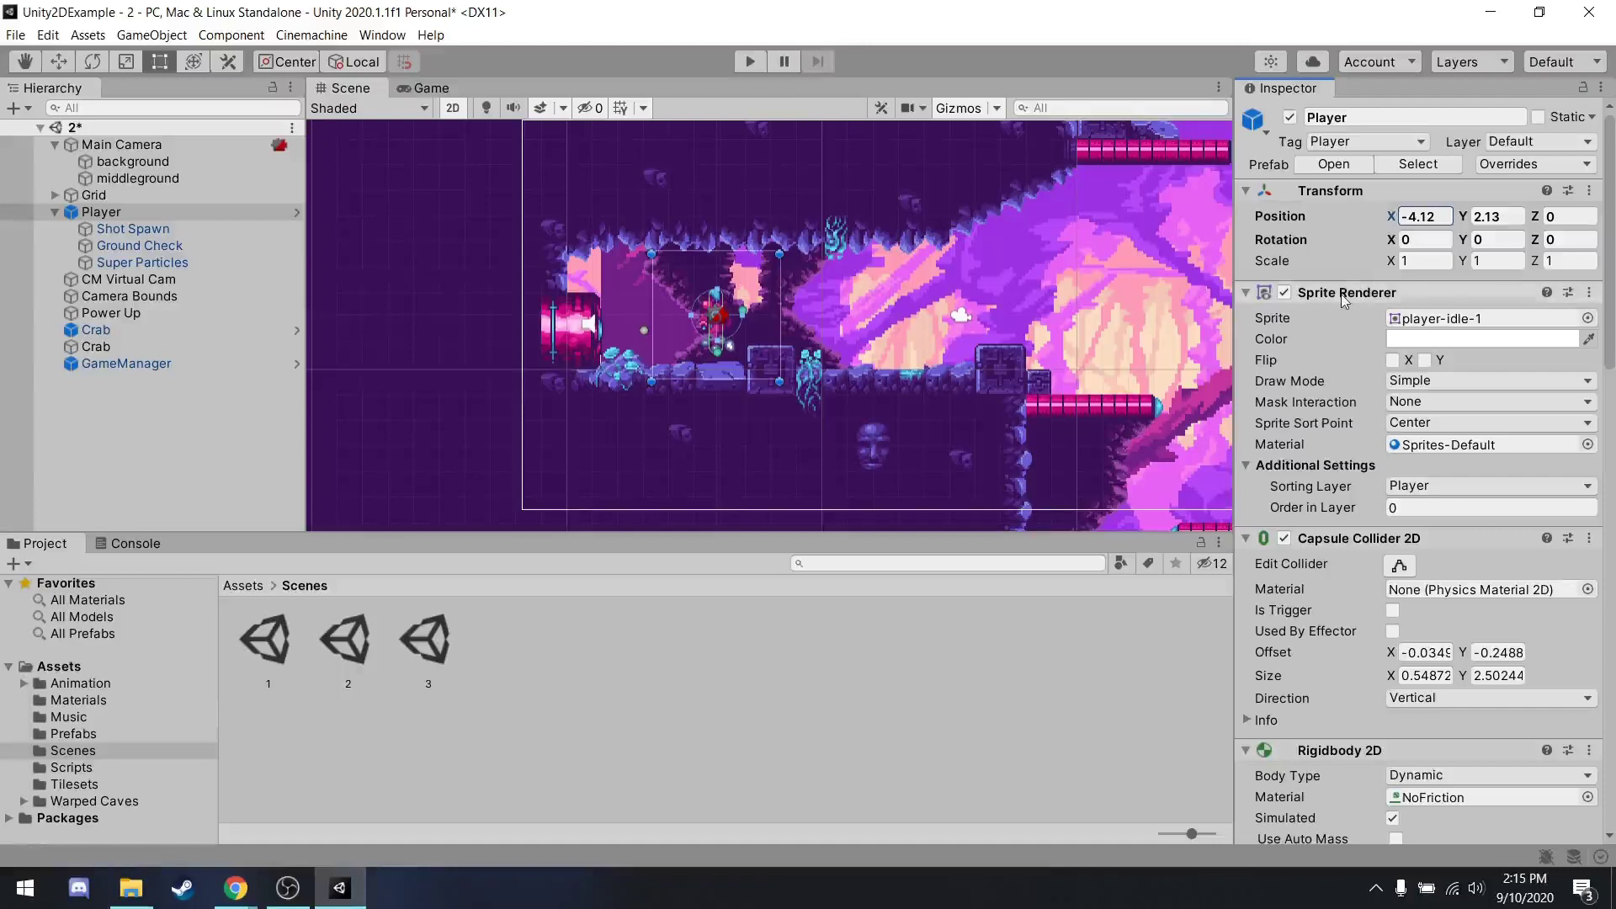
{"action": "scroll", "coordinate": [711, 332], "scroll_direction": "up", "scroll_amount": 3}
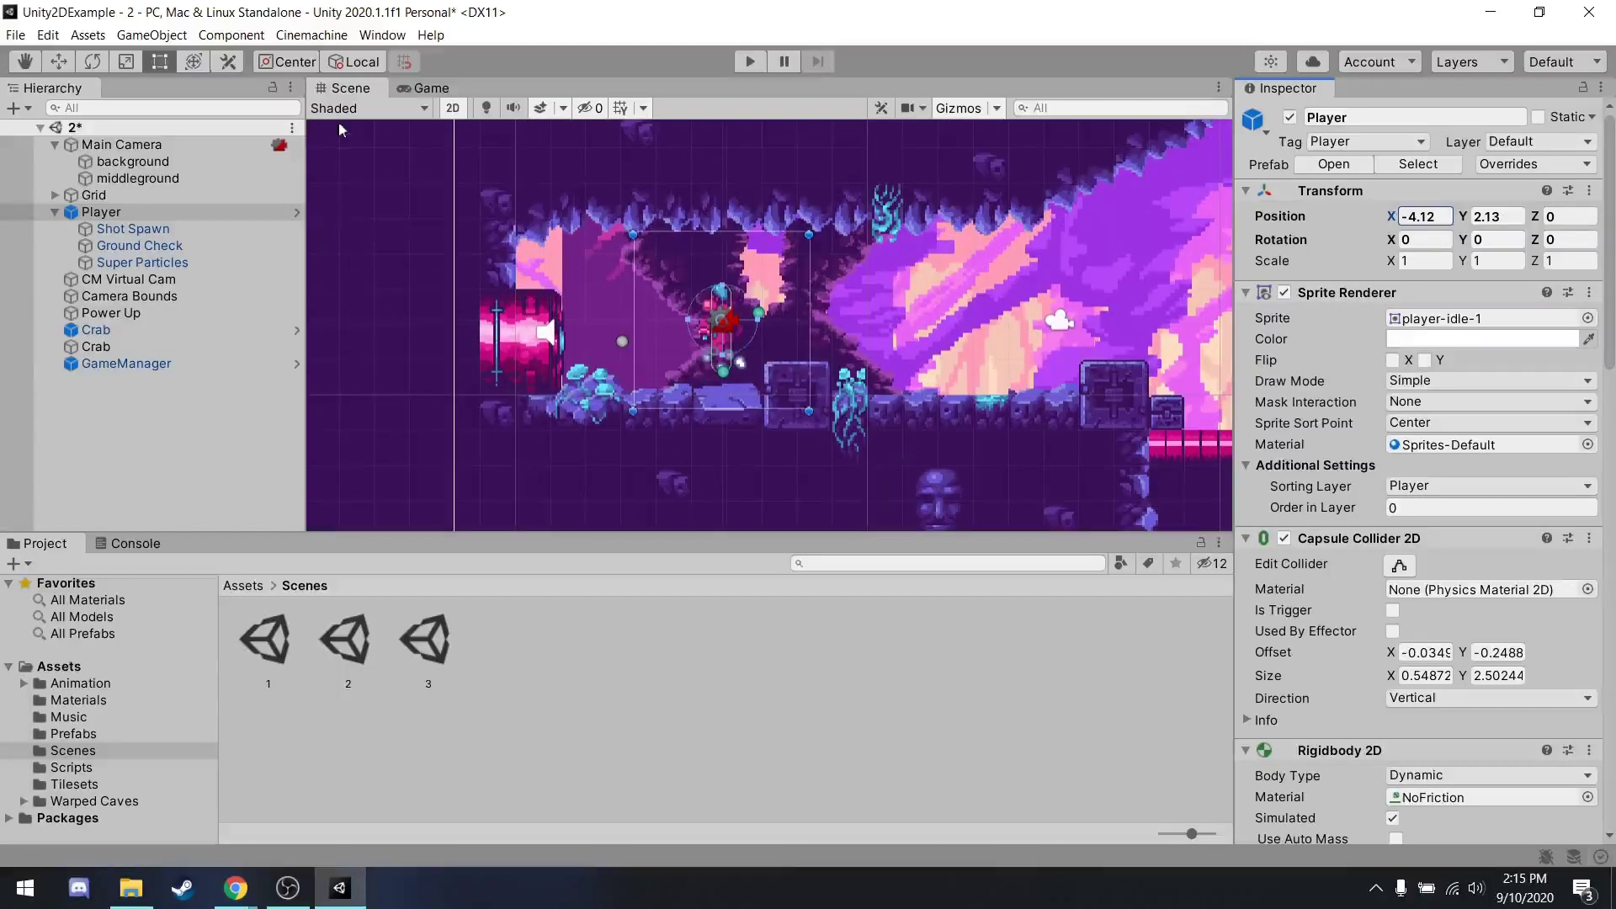
{"action": "left_click", "coordinate": [430, 87]}
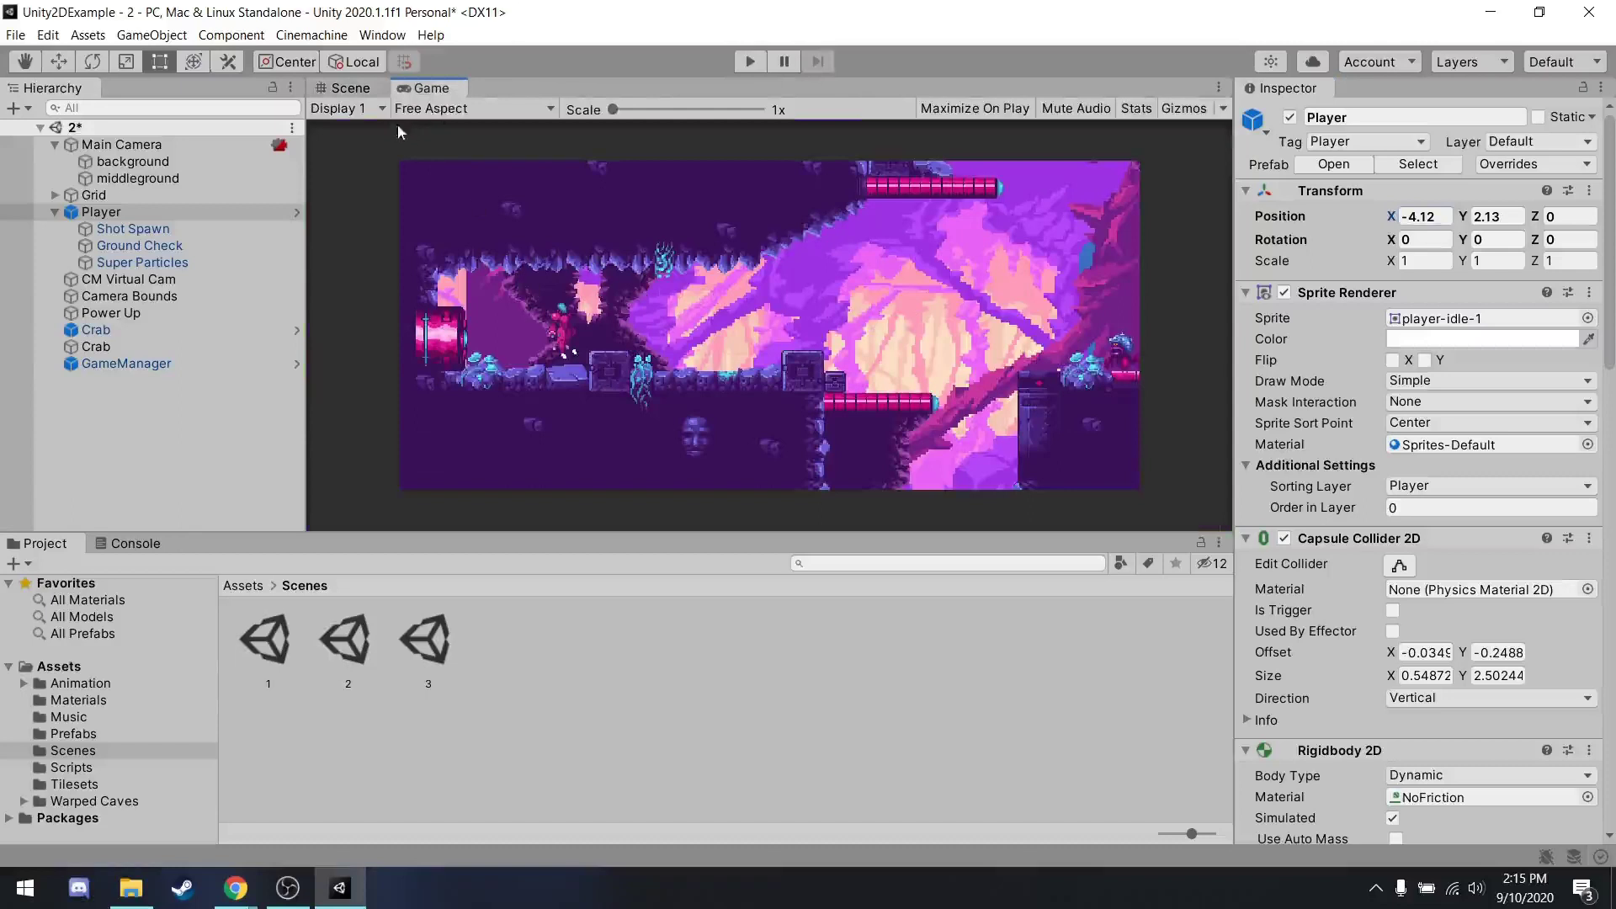
{"action": "left_click", "coordinate": [345, 88]}
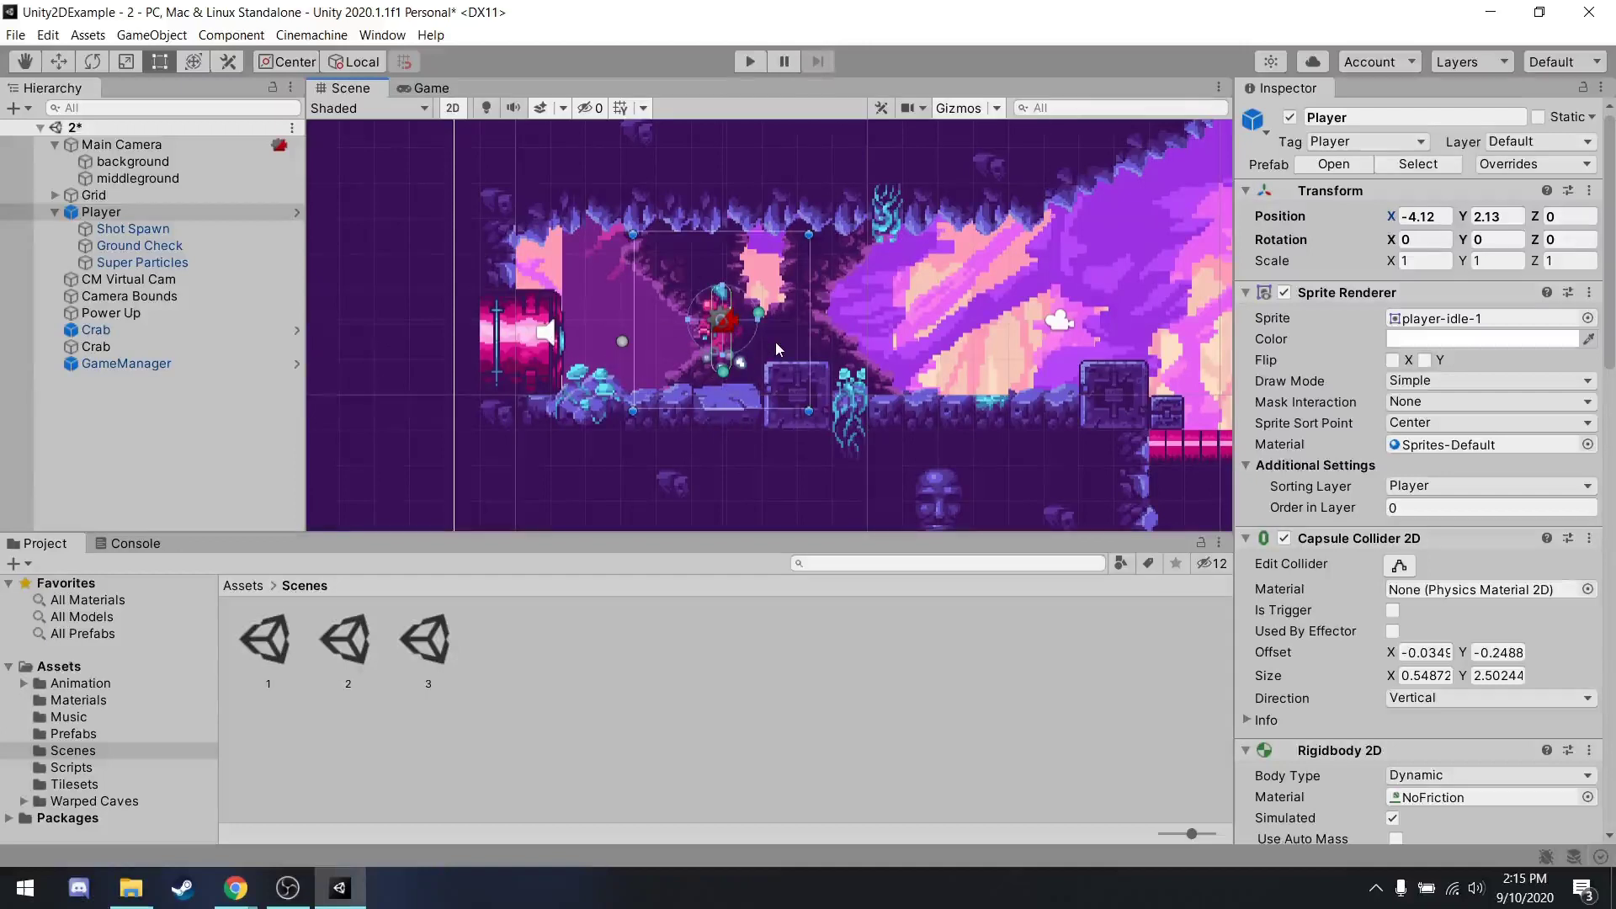
{"action": "left_click", "coordinate": [458, 90]}
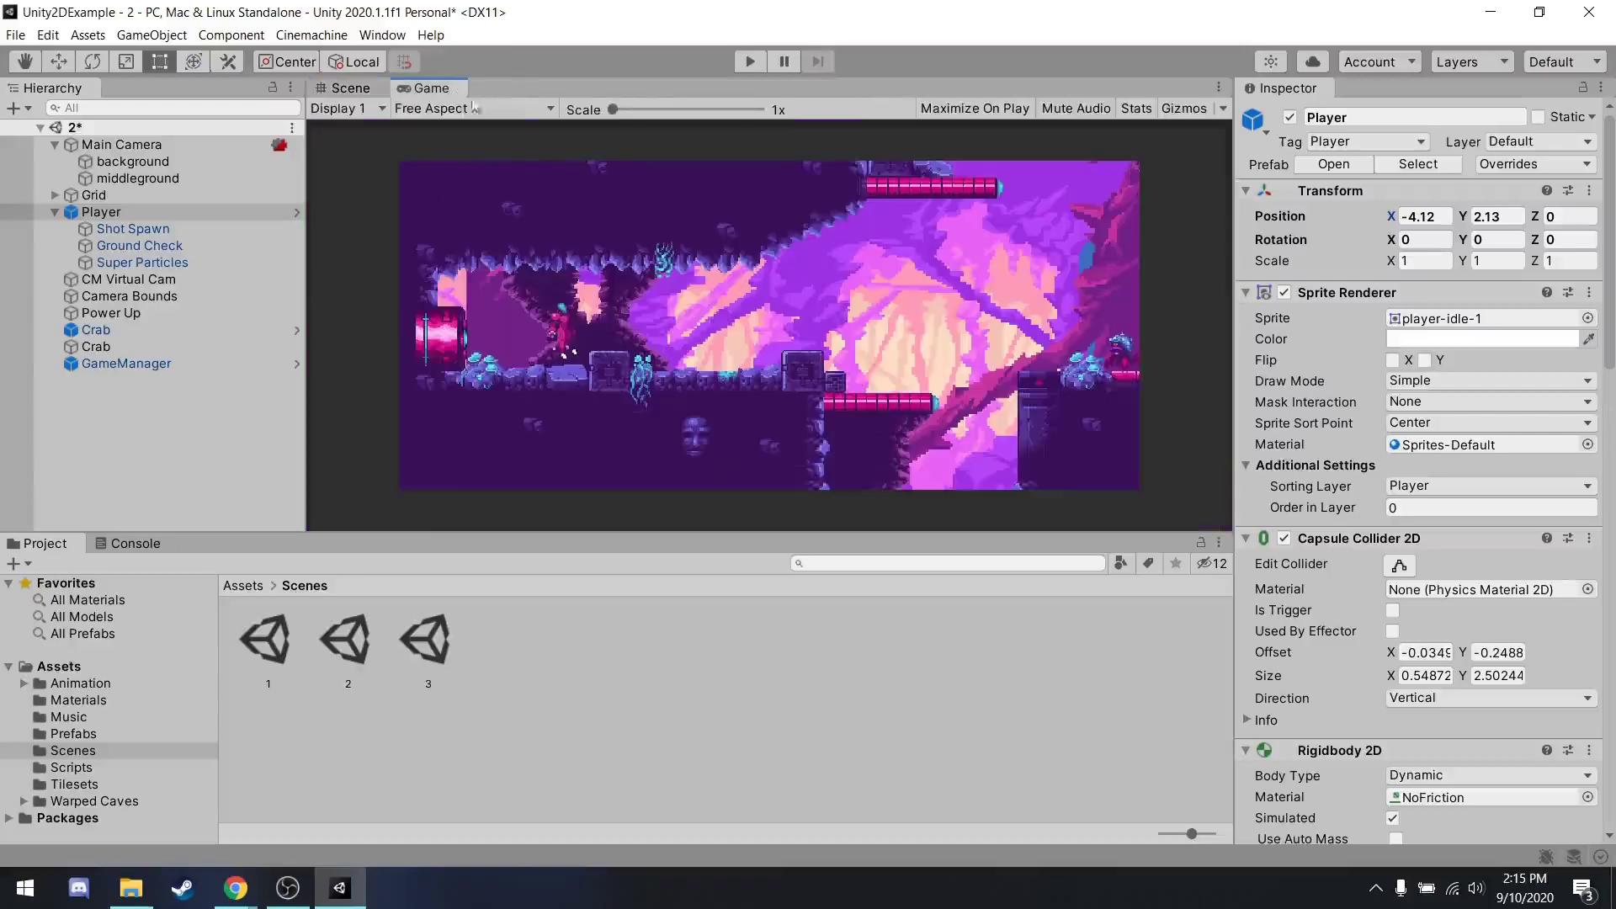
{"action": "left_click", "coordinate": [367, 85]}
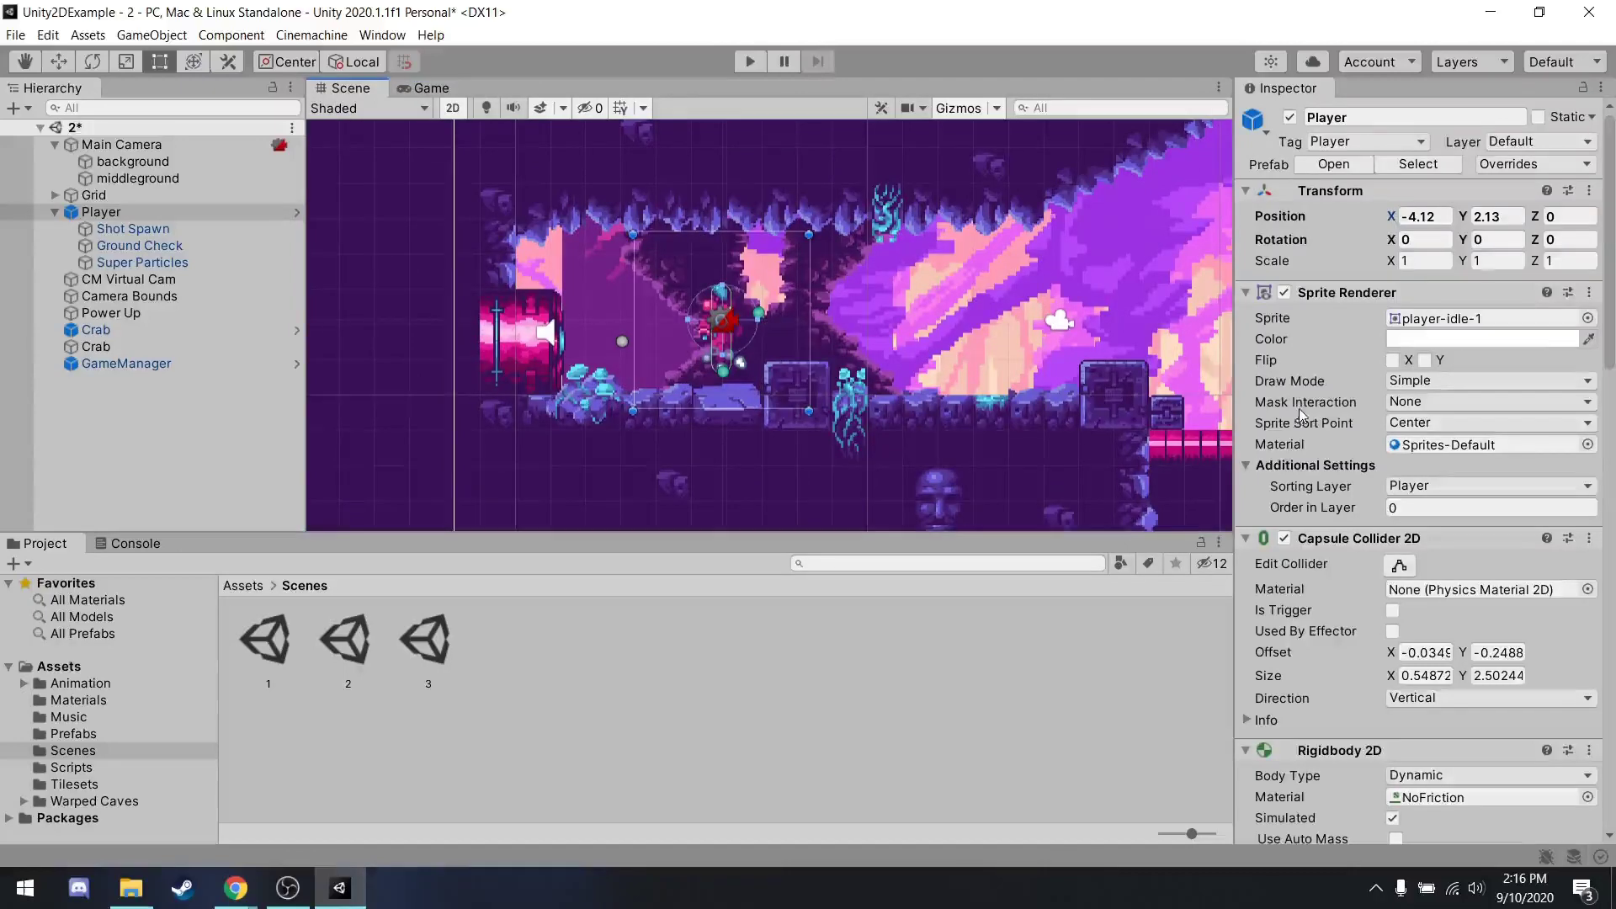
Fold away Audio Source and review Player Controller: X Speed 7, Jump Force 10, Super Jump Force 19, Shot Time 0.5.
{"action": "scroll", "coordinate": [1300, 408], "scroll_direction": "down", "scroll_amount": 5}
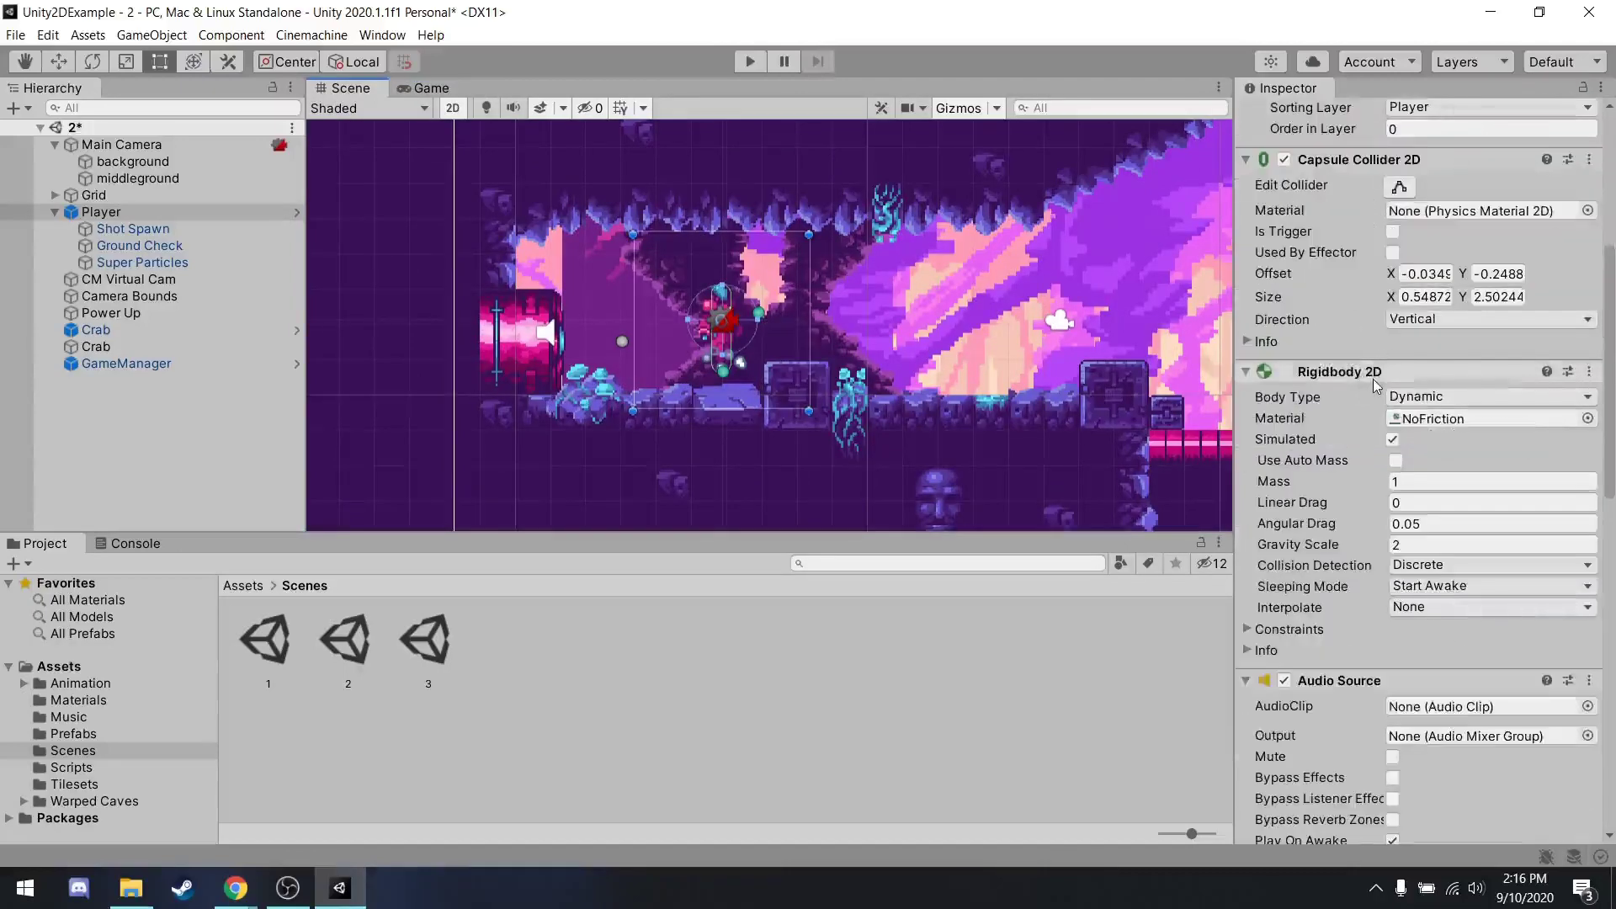
{"action": "scroll", "coordinate": [1382, 441], "scroll_direction": "down", "scroll_amount": 5}
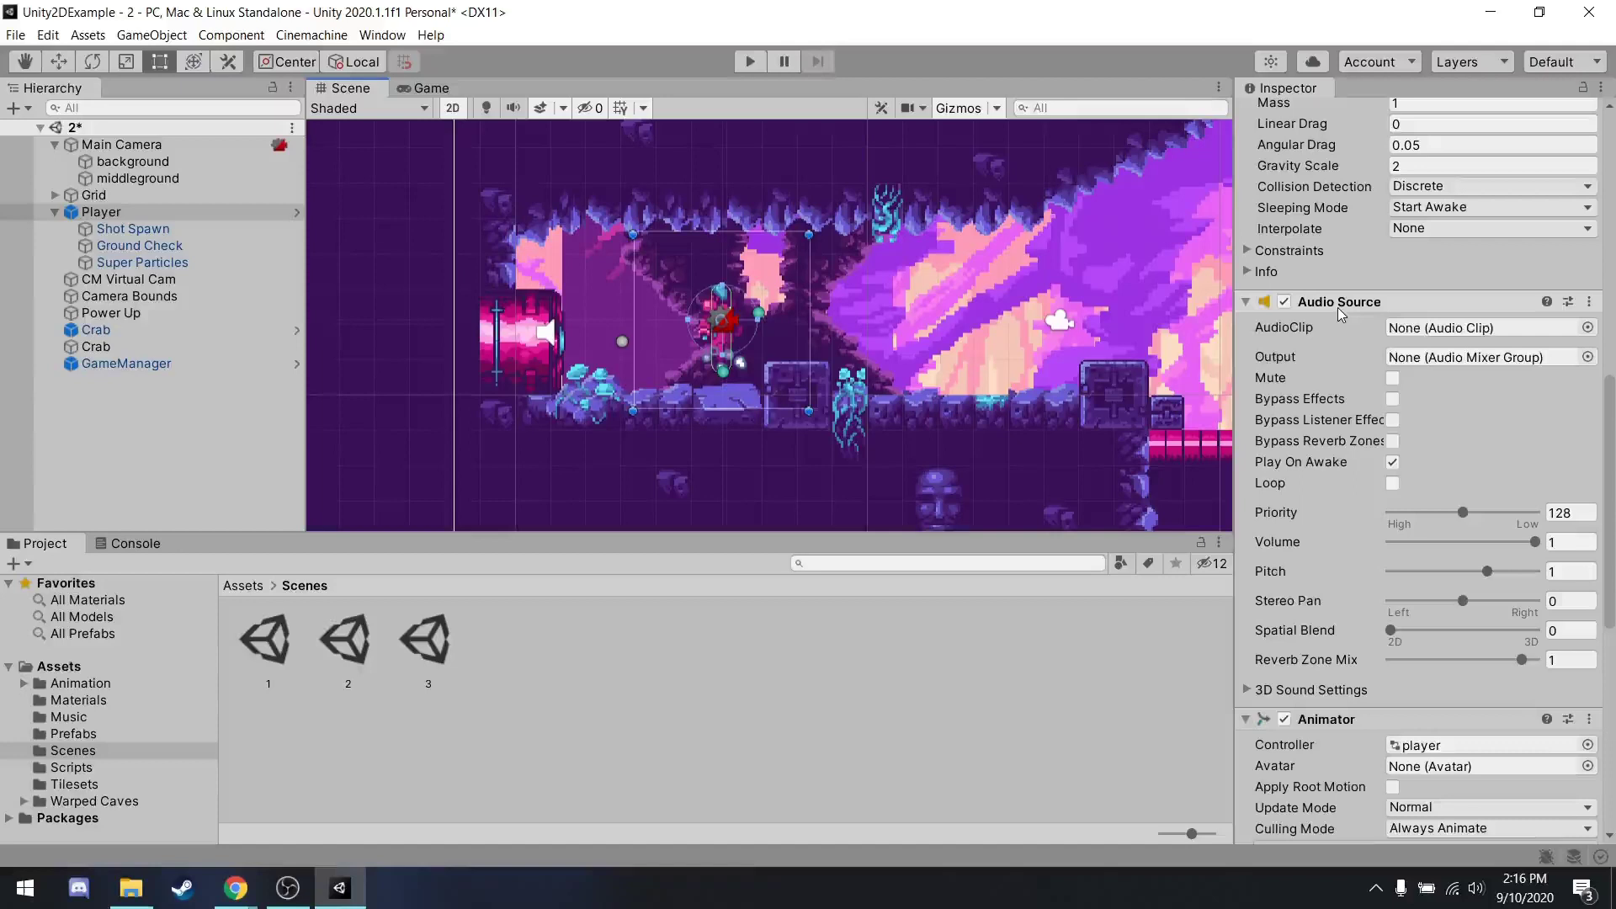
{"action": "left_click", "coordinate": [1245, 303]}
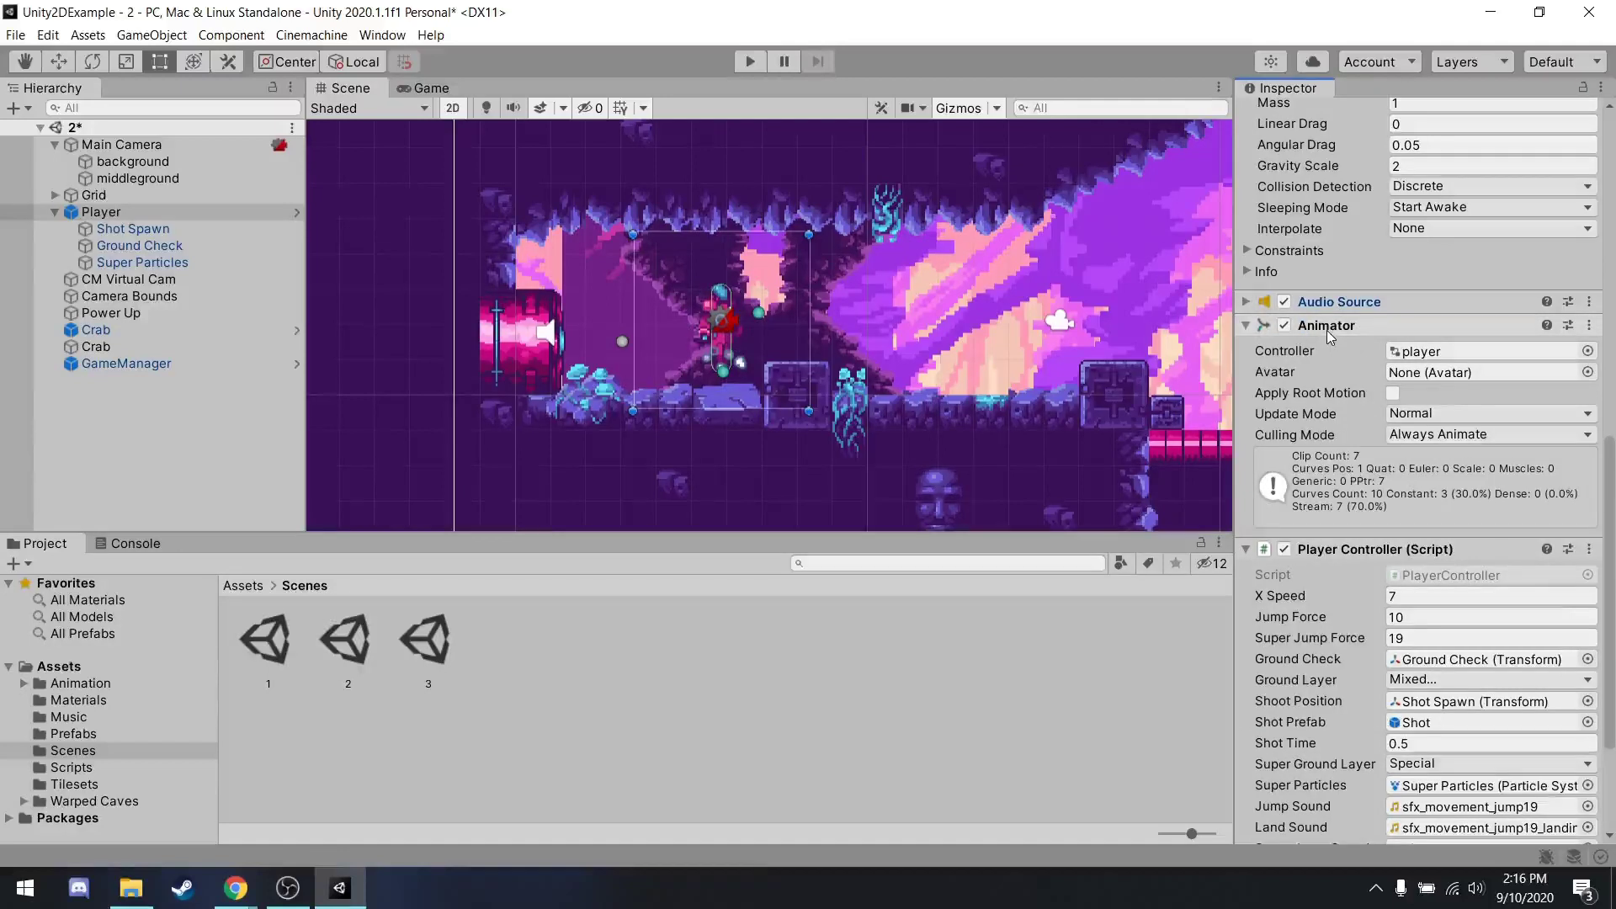
{"action": "scroll", "coordinate": [1326, 337], "scroll_direction": "down", "scroll_amount": 5}
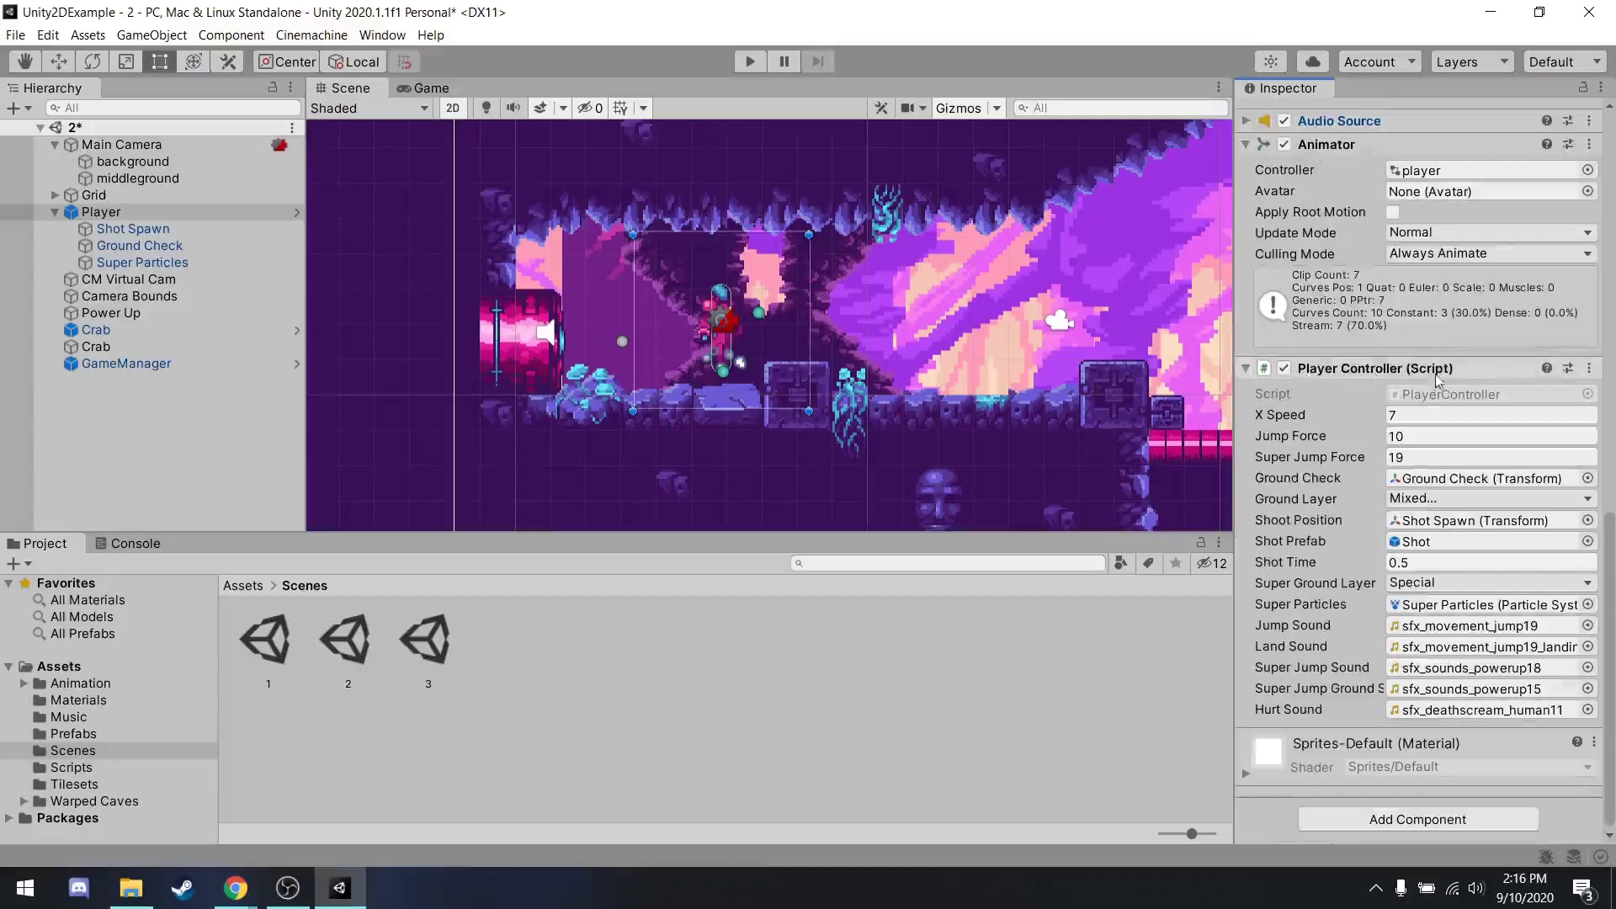
{"action": "scroll", "coordinate": [1388, 366], "scroll_direction": "up", "scroll_amount": 10}
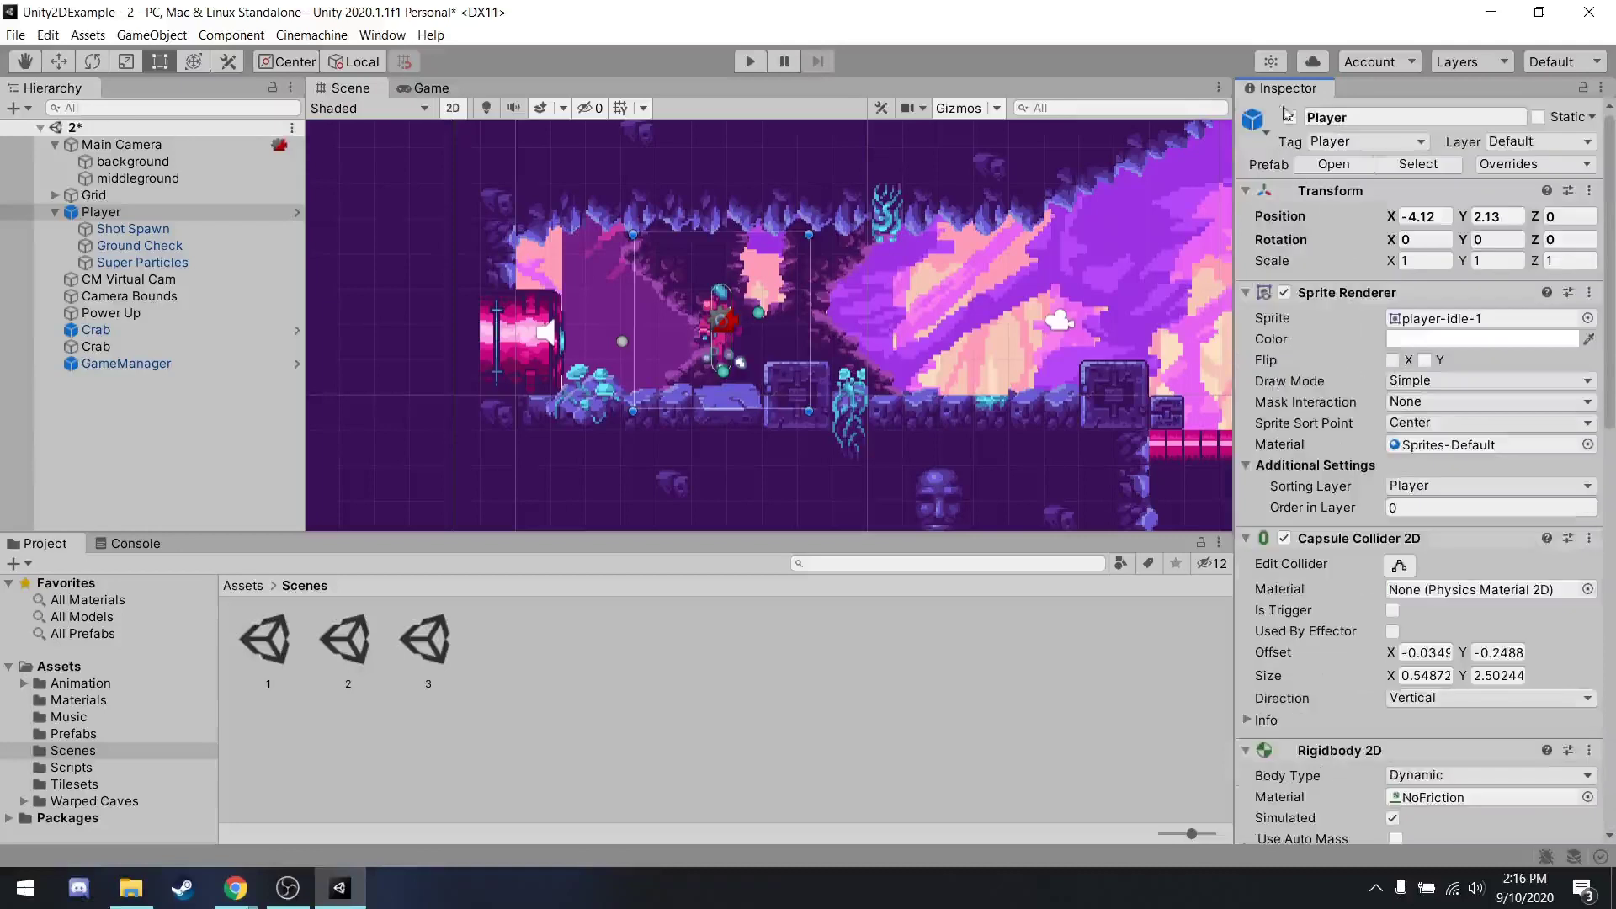
Collapse Transform, Sprite Renderer, Capsule Collider 2D, Rigidbody 2D, Animator and Player Controller in the Inspector.
{"action": "left_click", "coordinate": [1245, 190]}
{"action": "left_click", "coordinate": [1245, 214]}
{"action": "left_click", "coordinate": [1245, 238]}
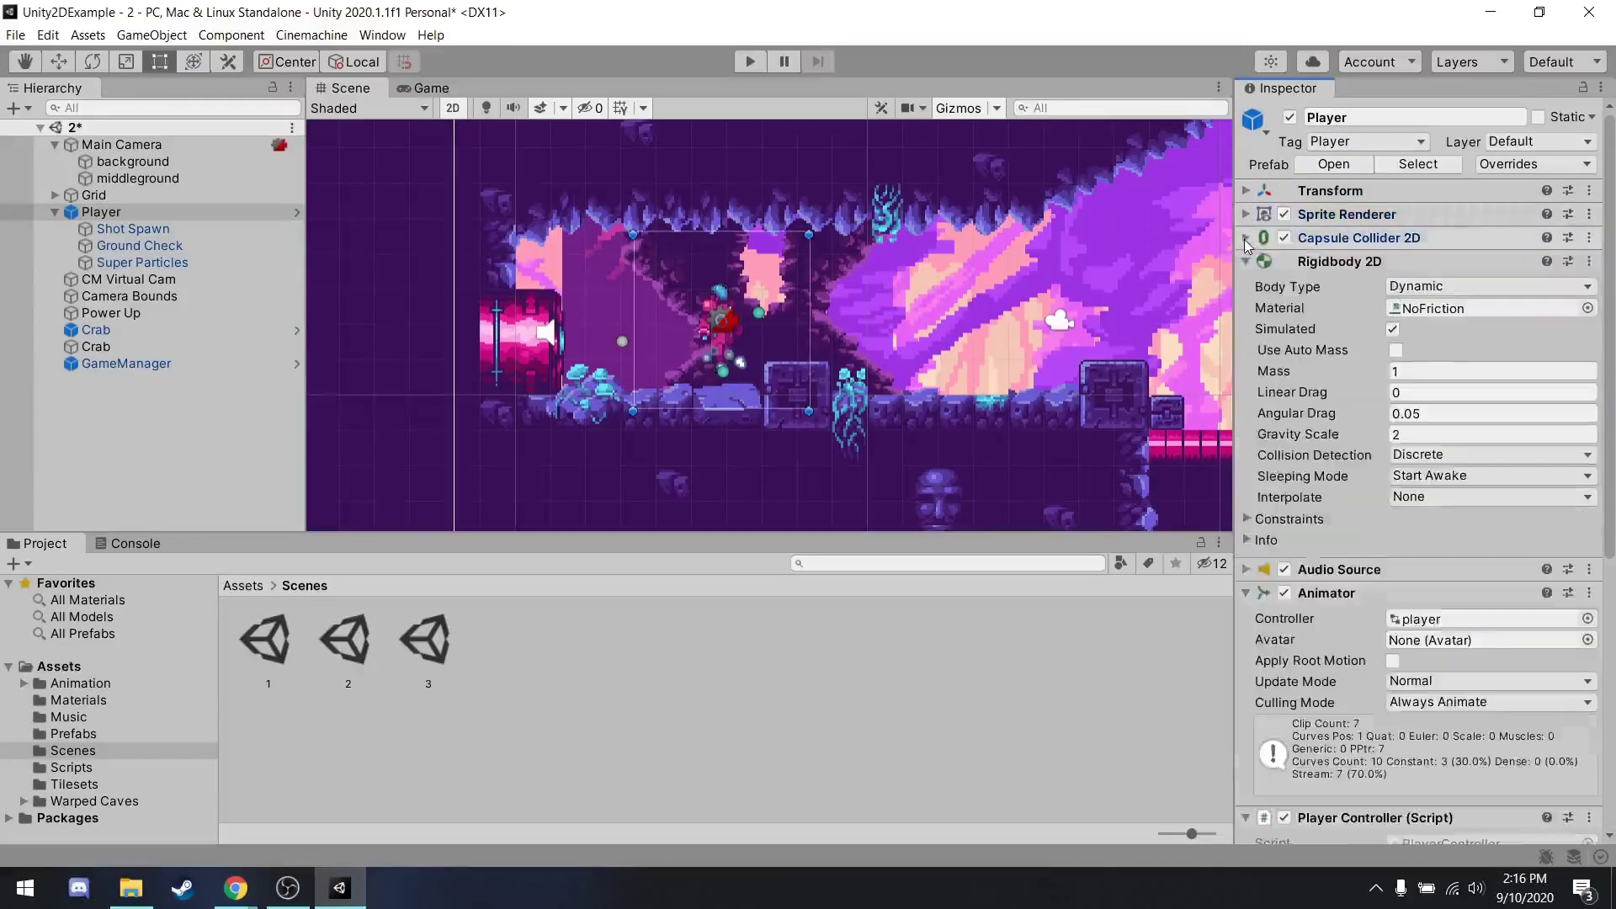
{"action": "left_click", "coordinate": [1244, 261]}
{"action": "left_click", "coordinate": [1245, 309]}
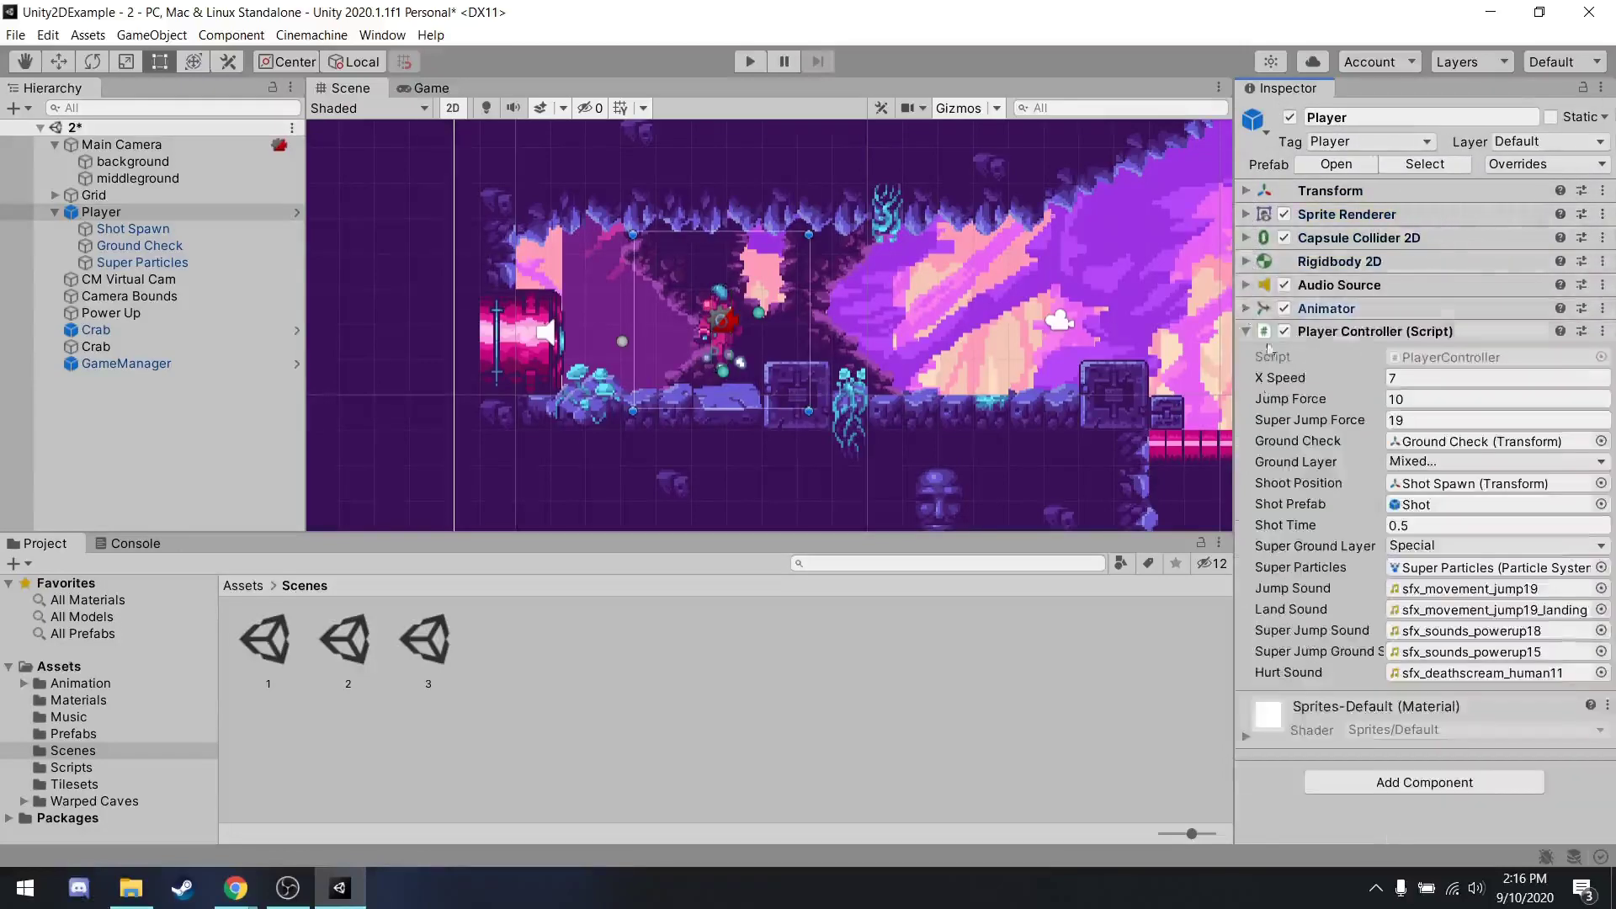
{"action": "left_click", "coordinate": [1245, 331]}
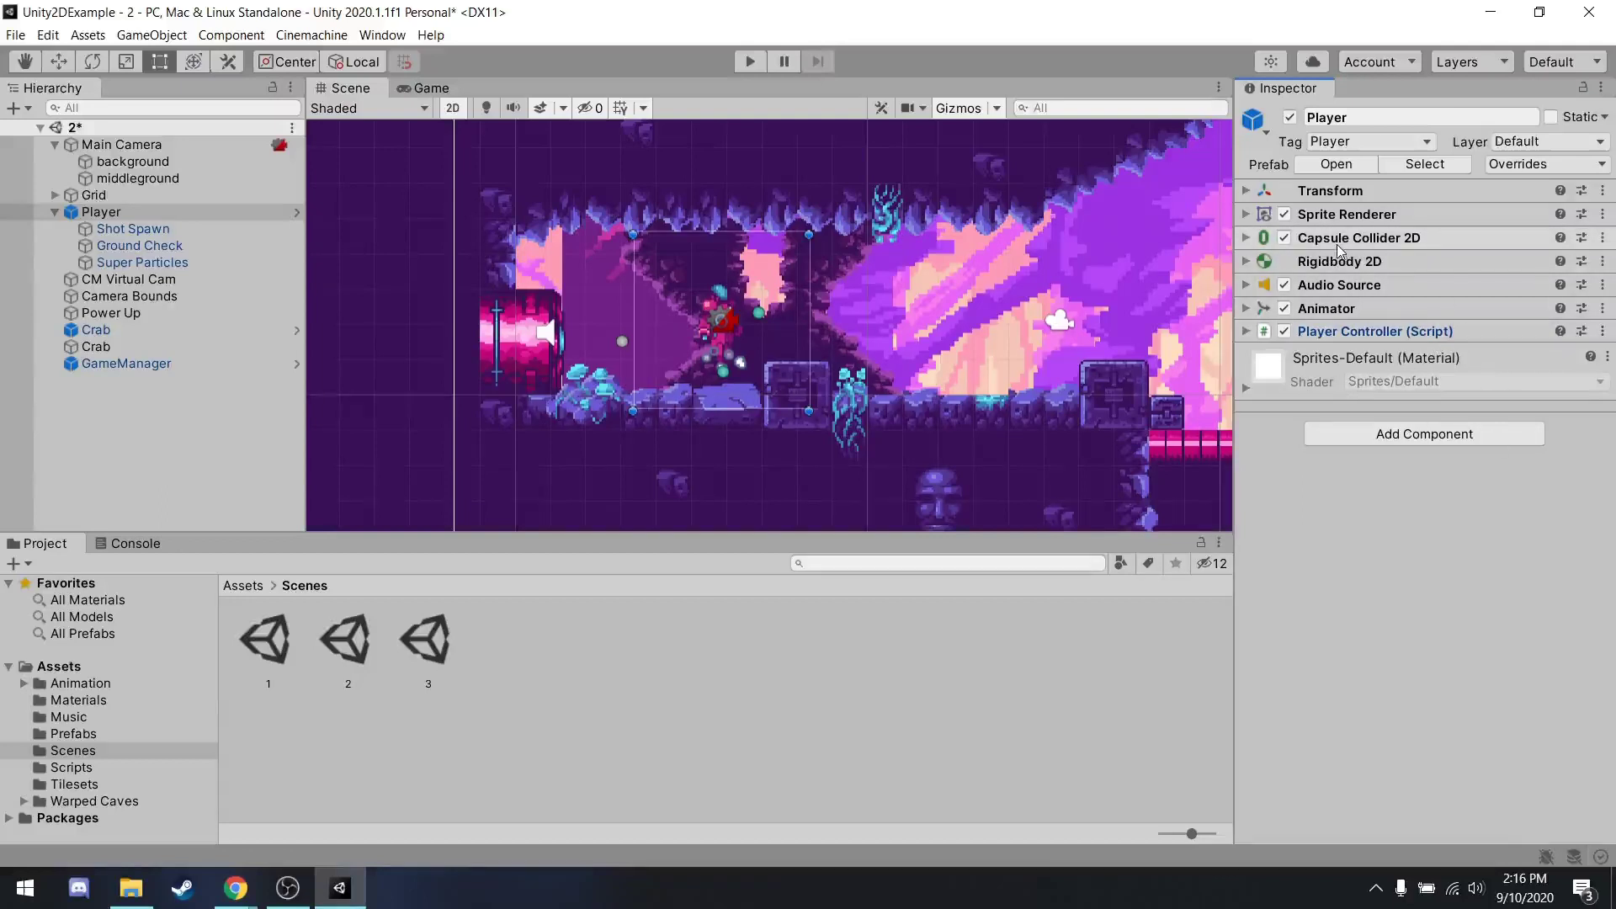
{"action": "left_click", "coordinate": [1247, 239]}
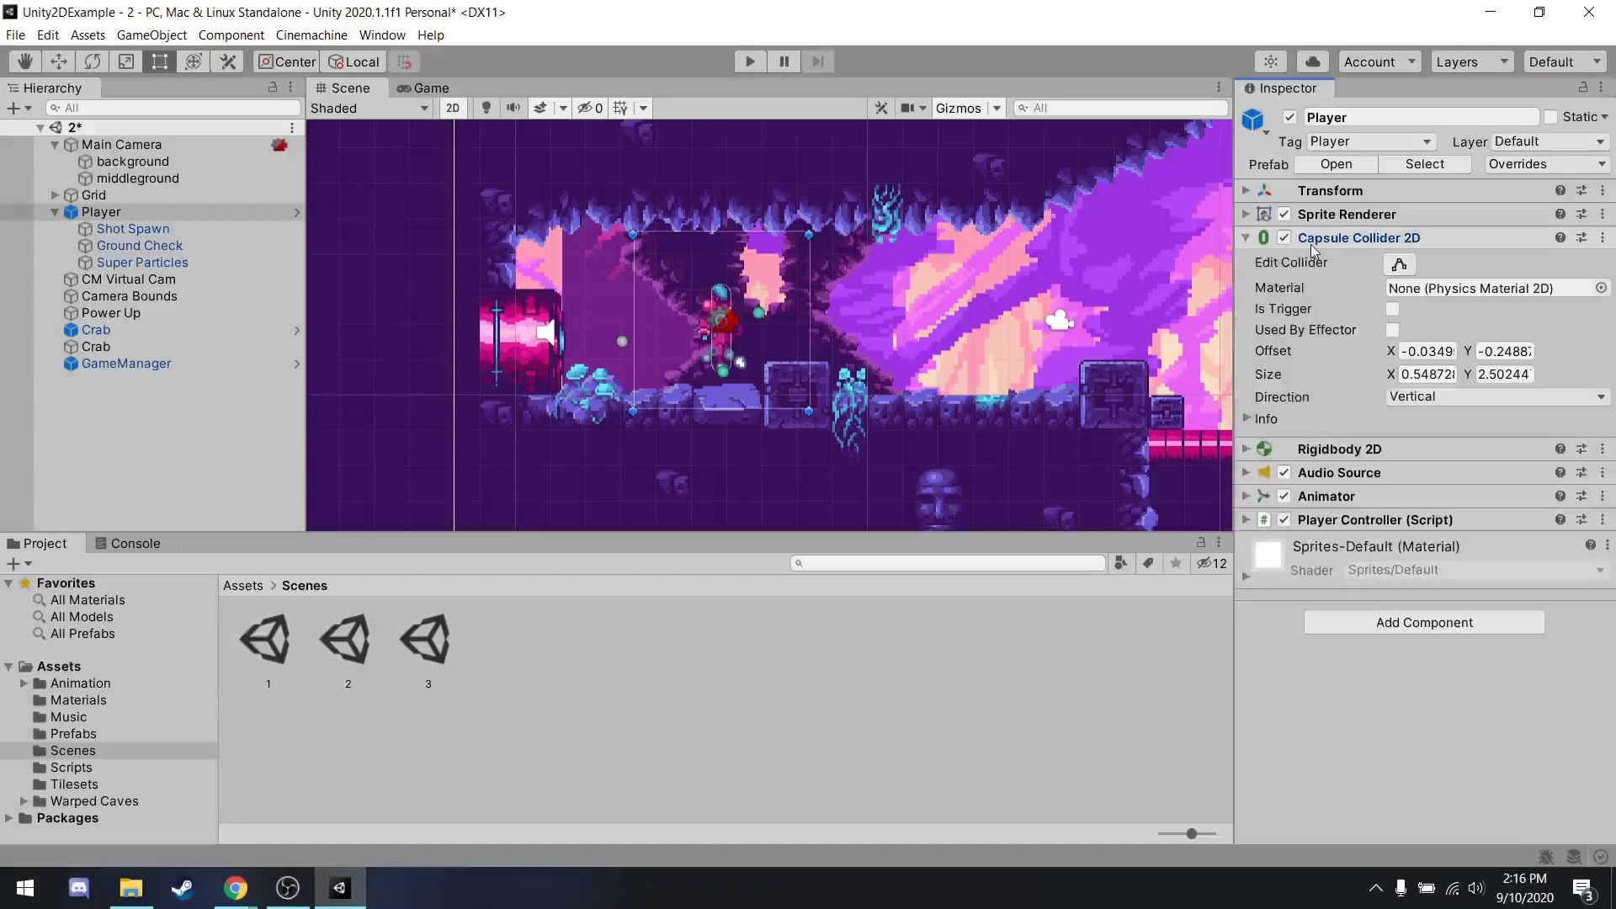
{"action": "left_click", "coordinate": [1245, 239]}
{"action": "left_click", "coordinate": [1352, 118]}
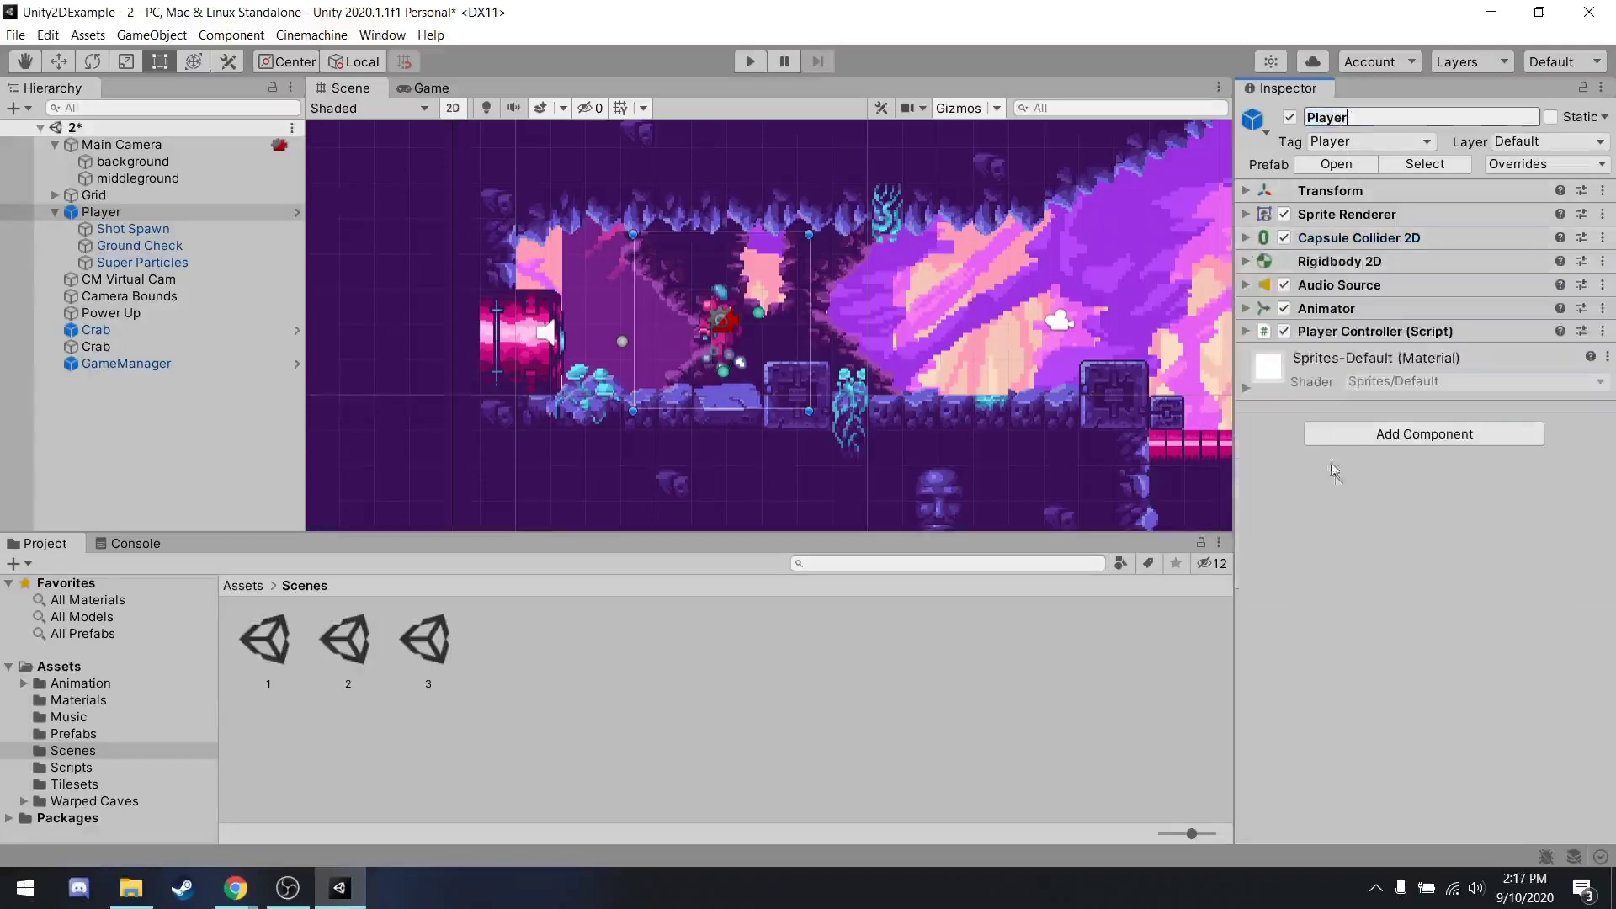
{"action": "left_click", "coordinate": [1363, 532]}
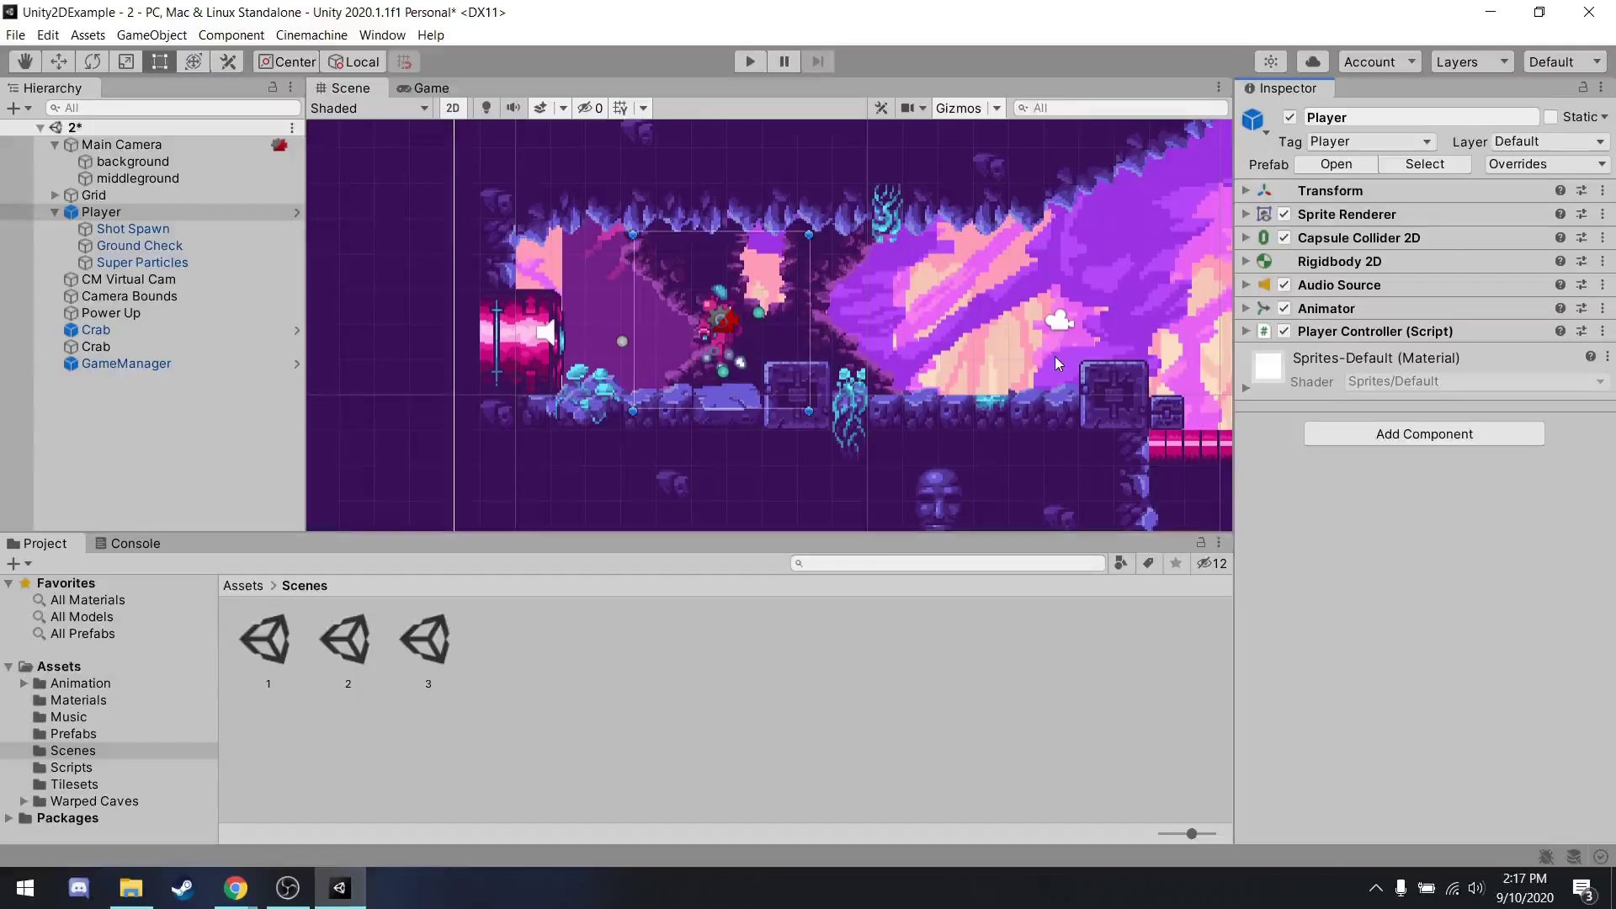
Zoom out and pan the Scene view until the whole level and its camera bounds box are visible.
{"action": "scroll", "coordinate": [1053, 356], "scroll_direction": "down", "scroll_amount": 3}
{"action": "middle_click_drag", "start_coordinate": [973, 312], "coordinate": [662, 364]}
{"action": "scroll", "coordinate": [758, 337], "scroll_direction": "down", "scroll_amount": 5}
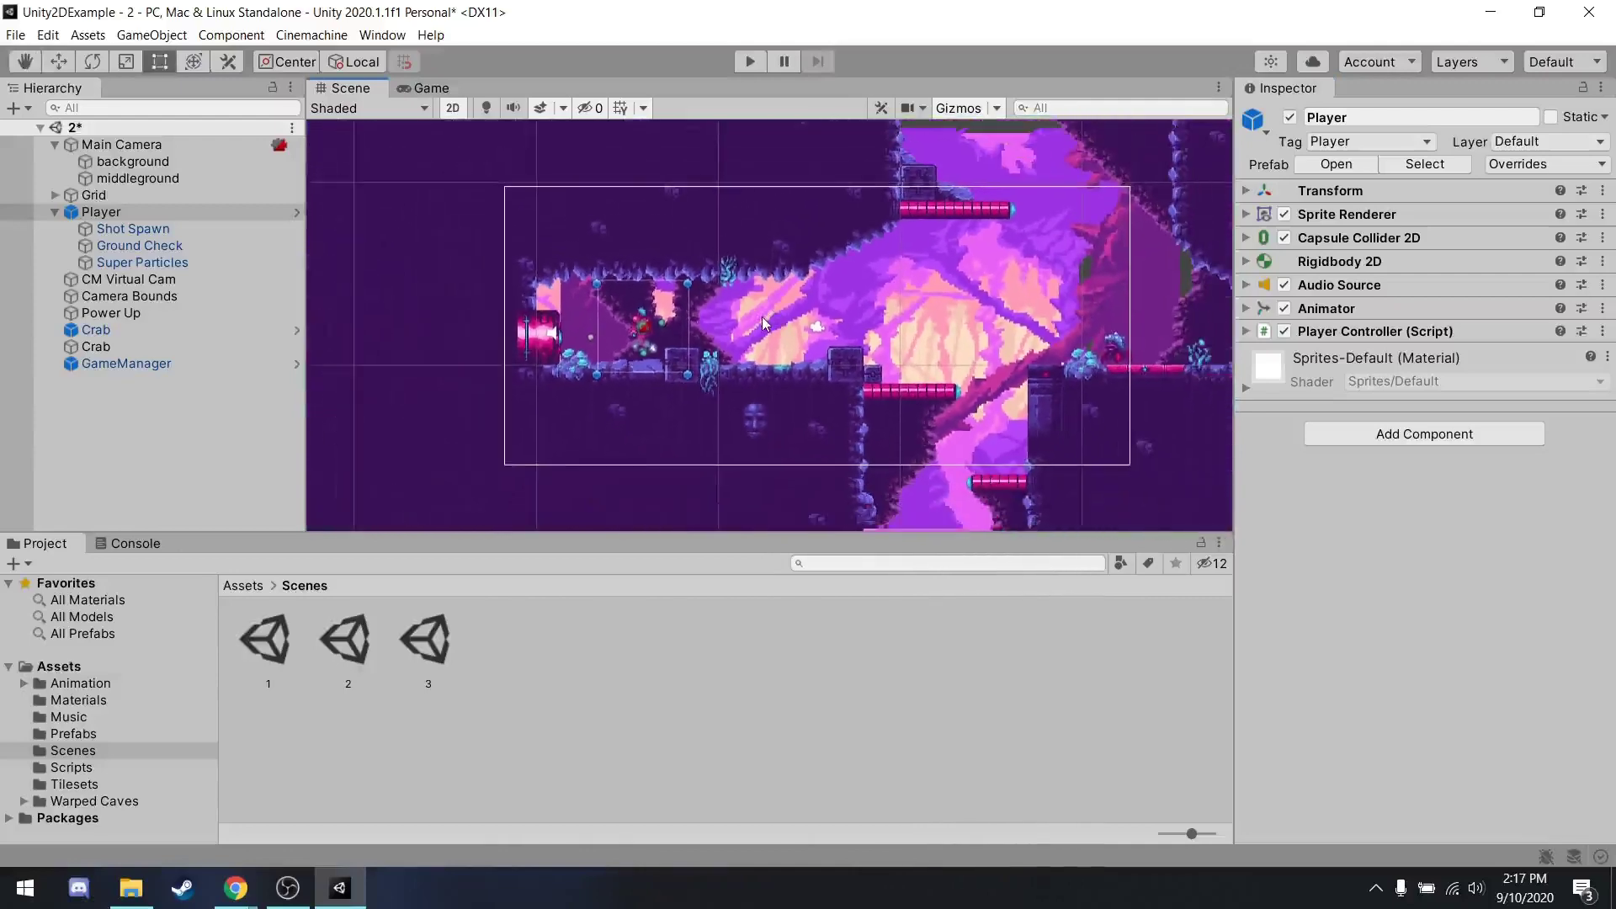
{"action": "mouse_move", "coordinate": [764, 324]}
{"action": "middle_mouse_down"}
{"action": "mouse_move", "coordinate": [890, 306]}
{"action": "mouse_move", "coordinate": [773, 284]}
{"action": "mouse_move", "coordinate": [755, 297]}
{"action": "middle_mouse_up"}
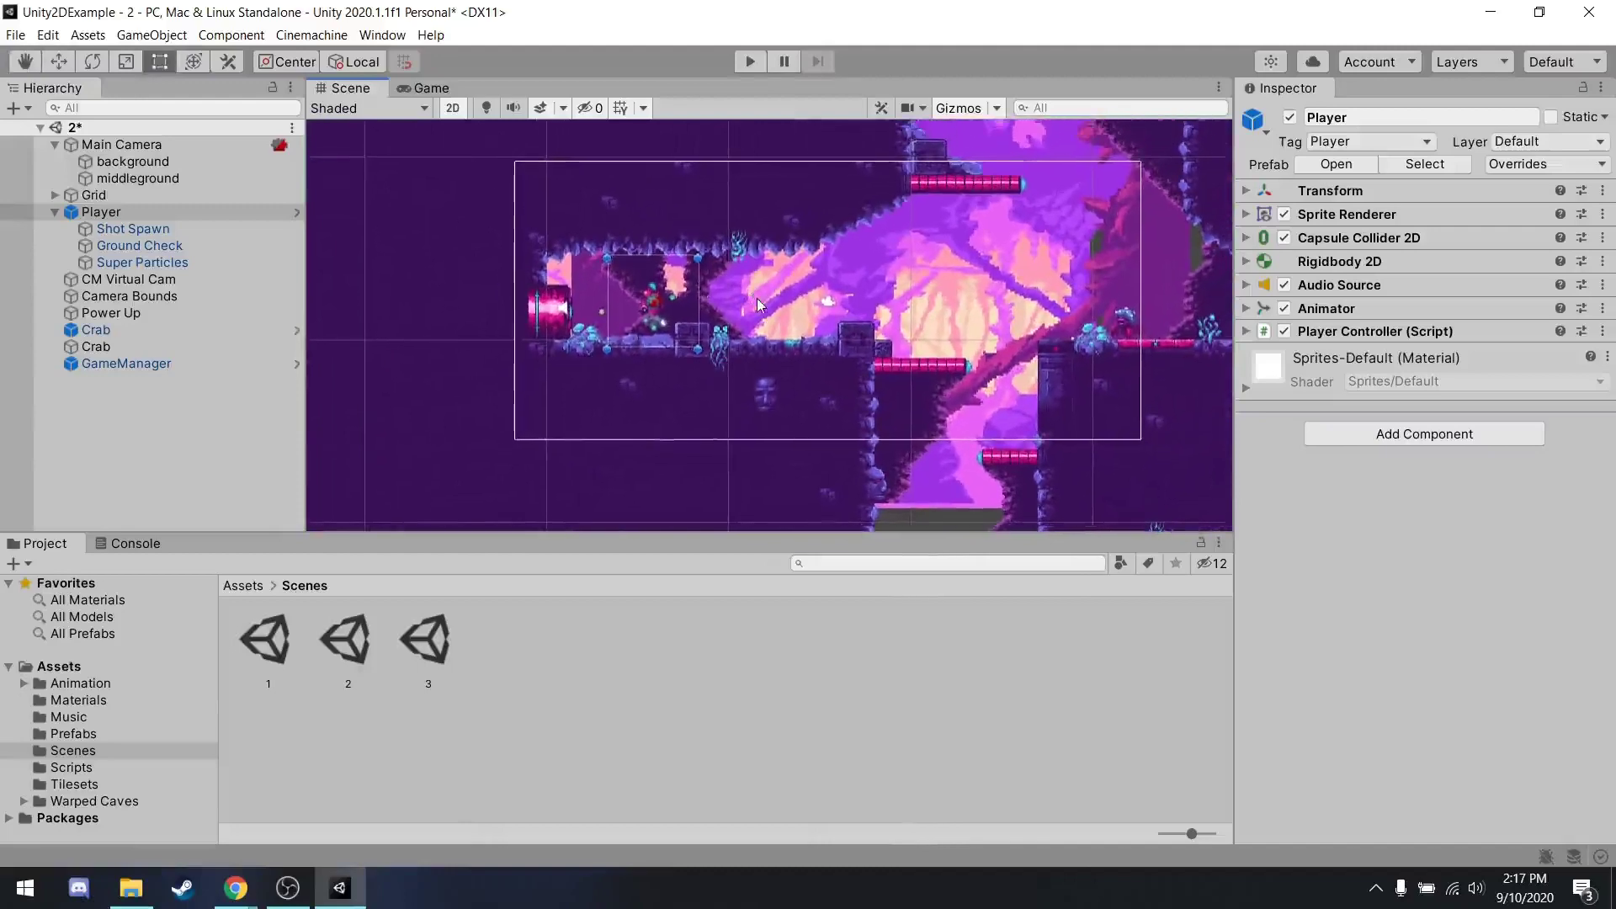
Turn off 2D mode and orbit and zoom around the level to reveal its layered depth planes.
{"action": "left_click", "coordinate": [459, 113]}
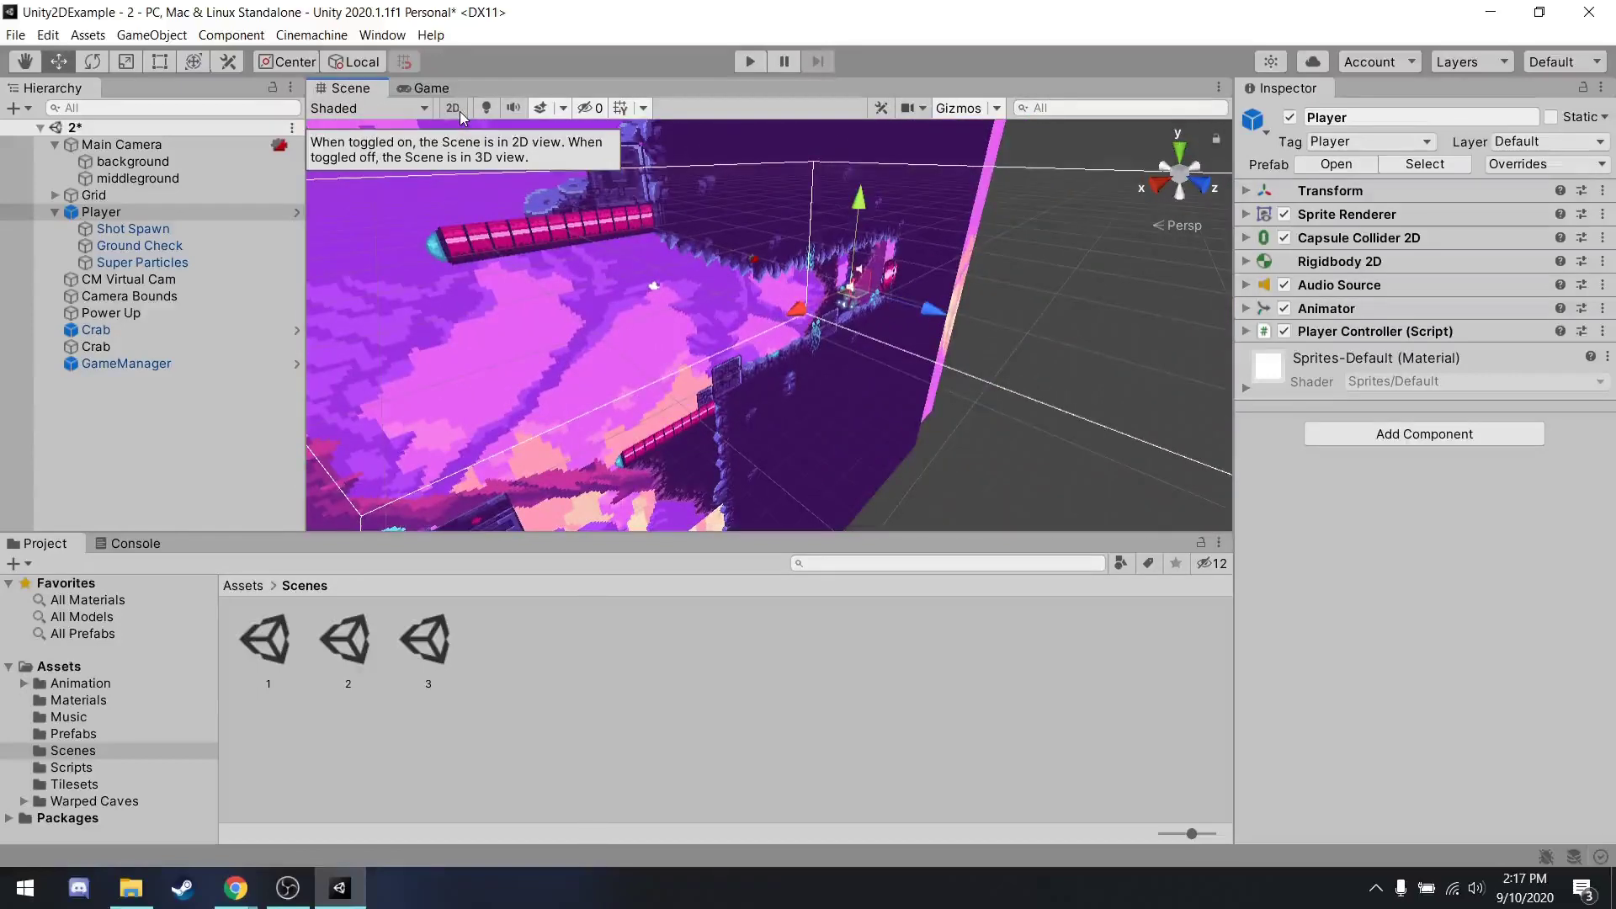
{"action": "left_click_drag", "start_coordinate": [513, 220], "coordinate": [966, 432], "text": "alt"}
{"action": "left_click_drag", "start_coordinate": [517, 361], "coordinate": [744, 260], "text": "alt"}
{"action": "scroll", "coordinate": [751, 338], "scroll_direction": "up", "scroll_amount": 4}
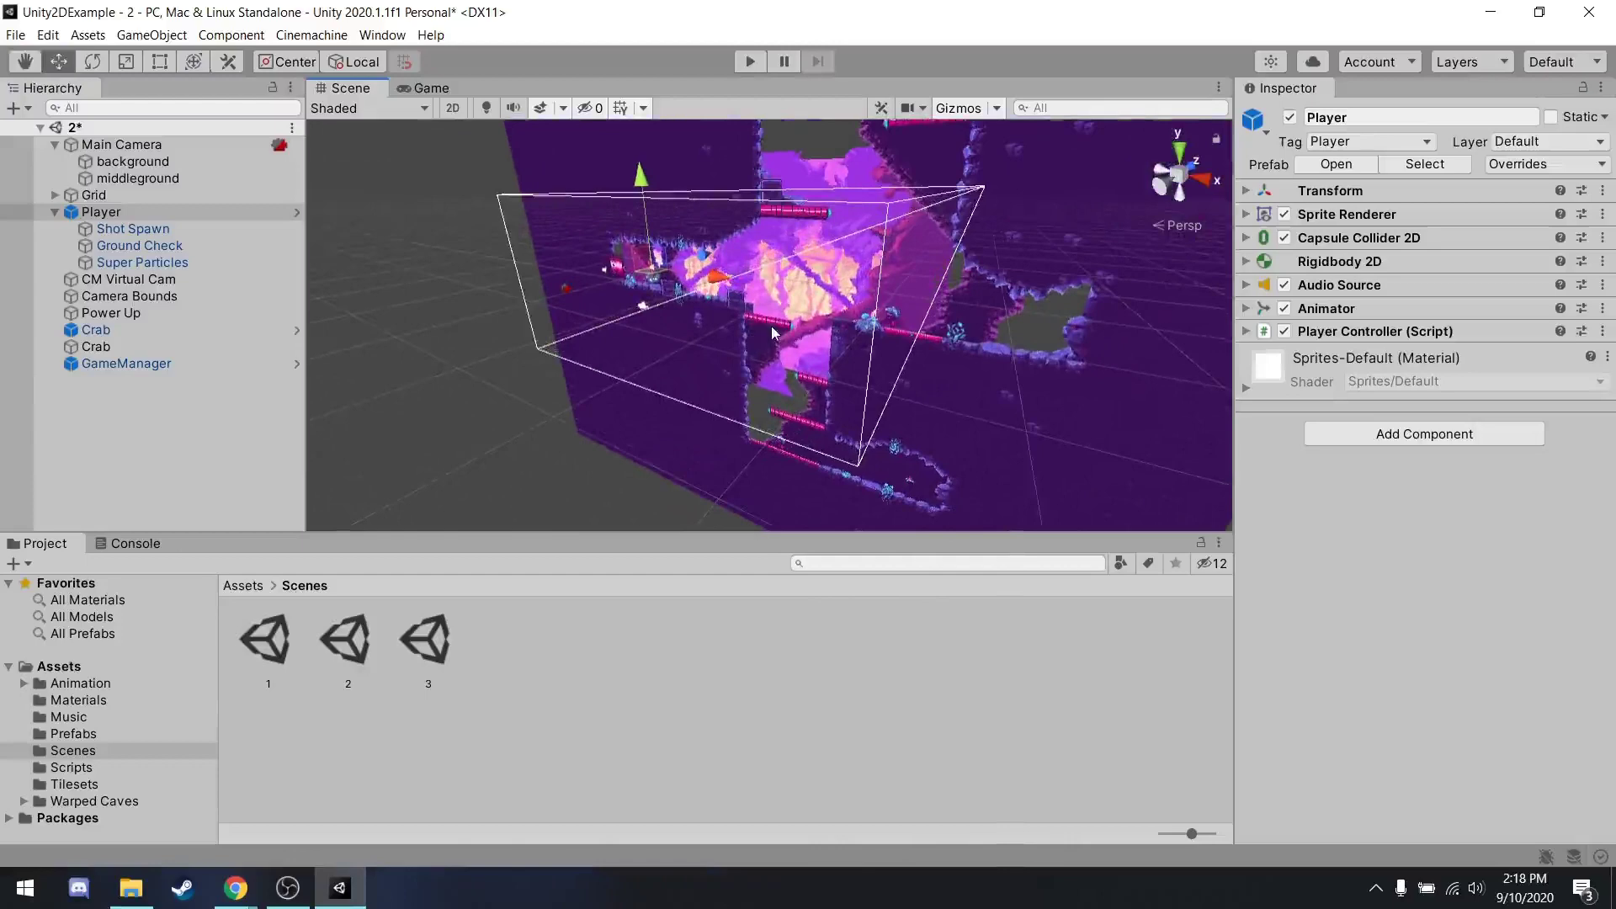
{"action": "scroll", "coordinate": [770, 333], "scroll_direction": "up", "scroll_amount": 2}
{"action": "middle_click_drag", "start_coordinate": [773, 333], "coordinate": [717, 374]}
{"action": "left_click_drag", "start_coordinate": [718, 373], "coordinate": [680, 373], "text": "alt"}
{"action": "left_click_drag", "start_coordinate": [555, 378], "coordinate": [648, 375], "text": "alt"}
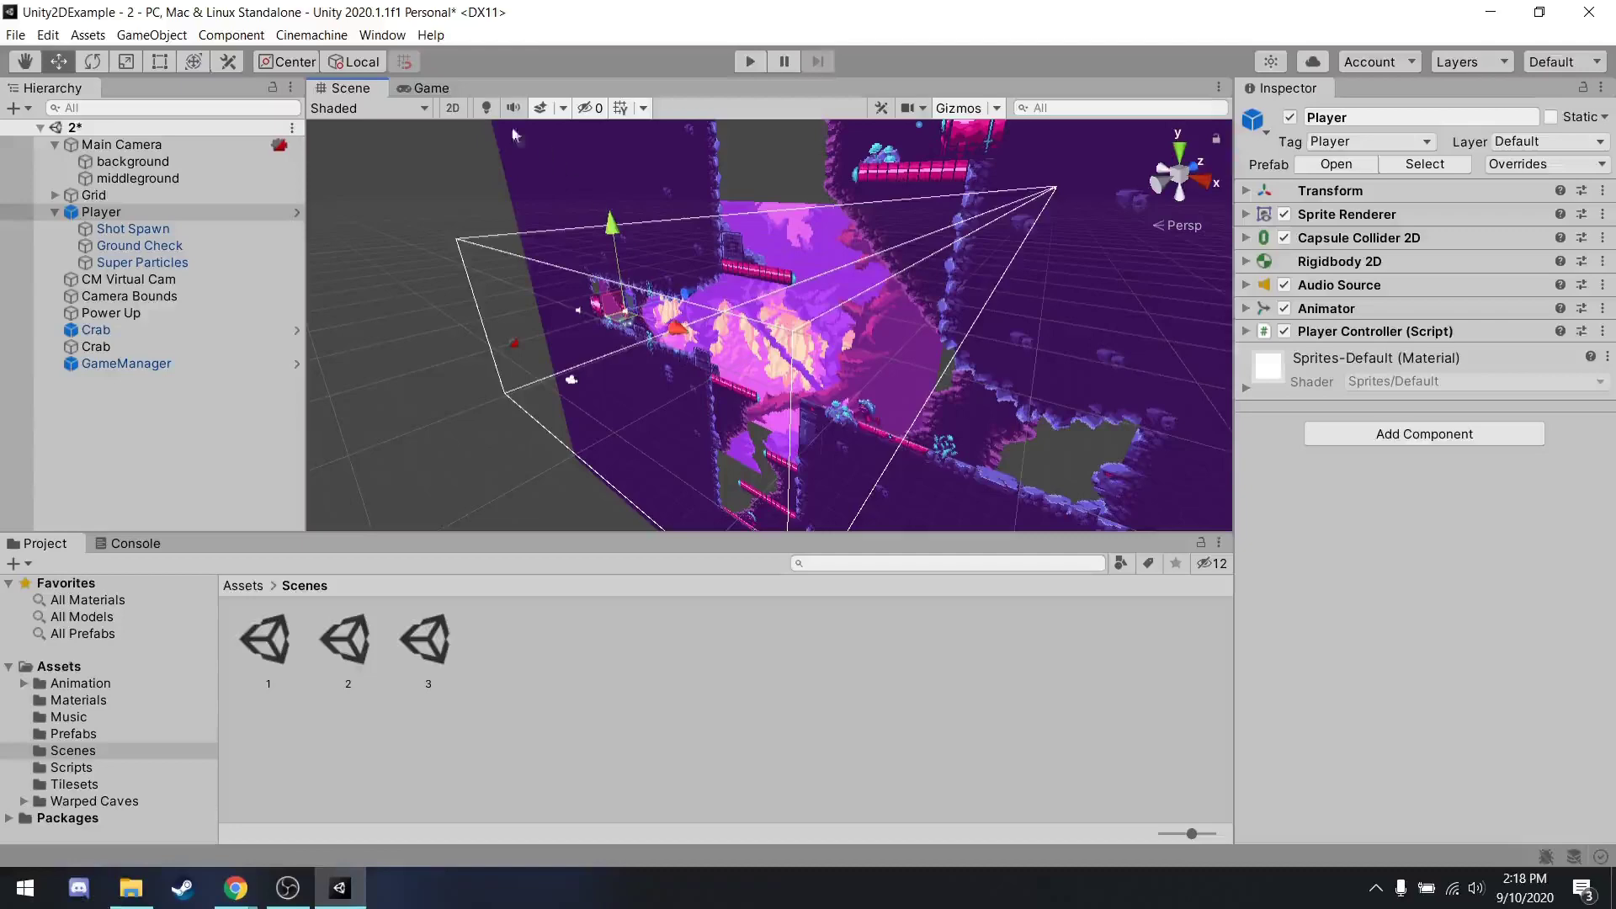
Return the scene to 2D view and pan and zoom out to frame the camera.
{"action": "left_click", "coordinate": [453, 111]}
{"action": "middle_click_drag", "start_coordinate": [504, 223], "coordinate": [651, 351]}
{"action": "scroll", "coordinate": [621, 282], "scroll_direction": "down", "scroll_amount": 3}
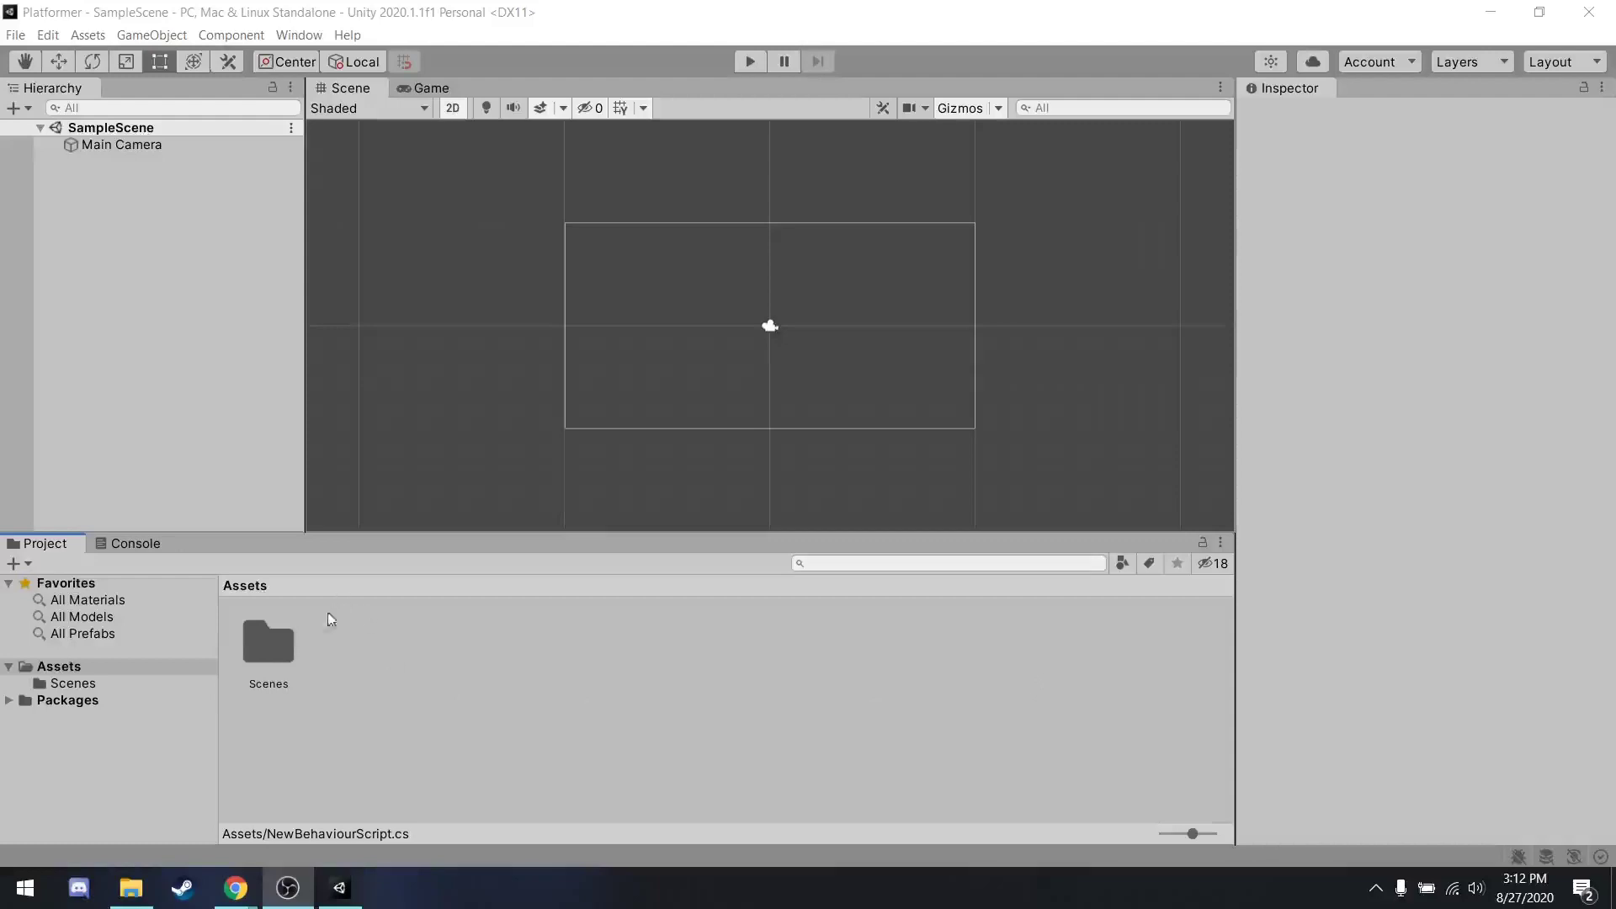
Create a C# script in Assets named NewBehaviourScript and open it in Visual Studio Code.
{"action": "right_click", "coordinate": [382, 675]}
{"action": "mouse_move", "coordinate": [519, 204]}
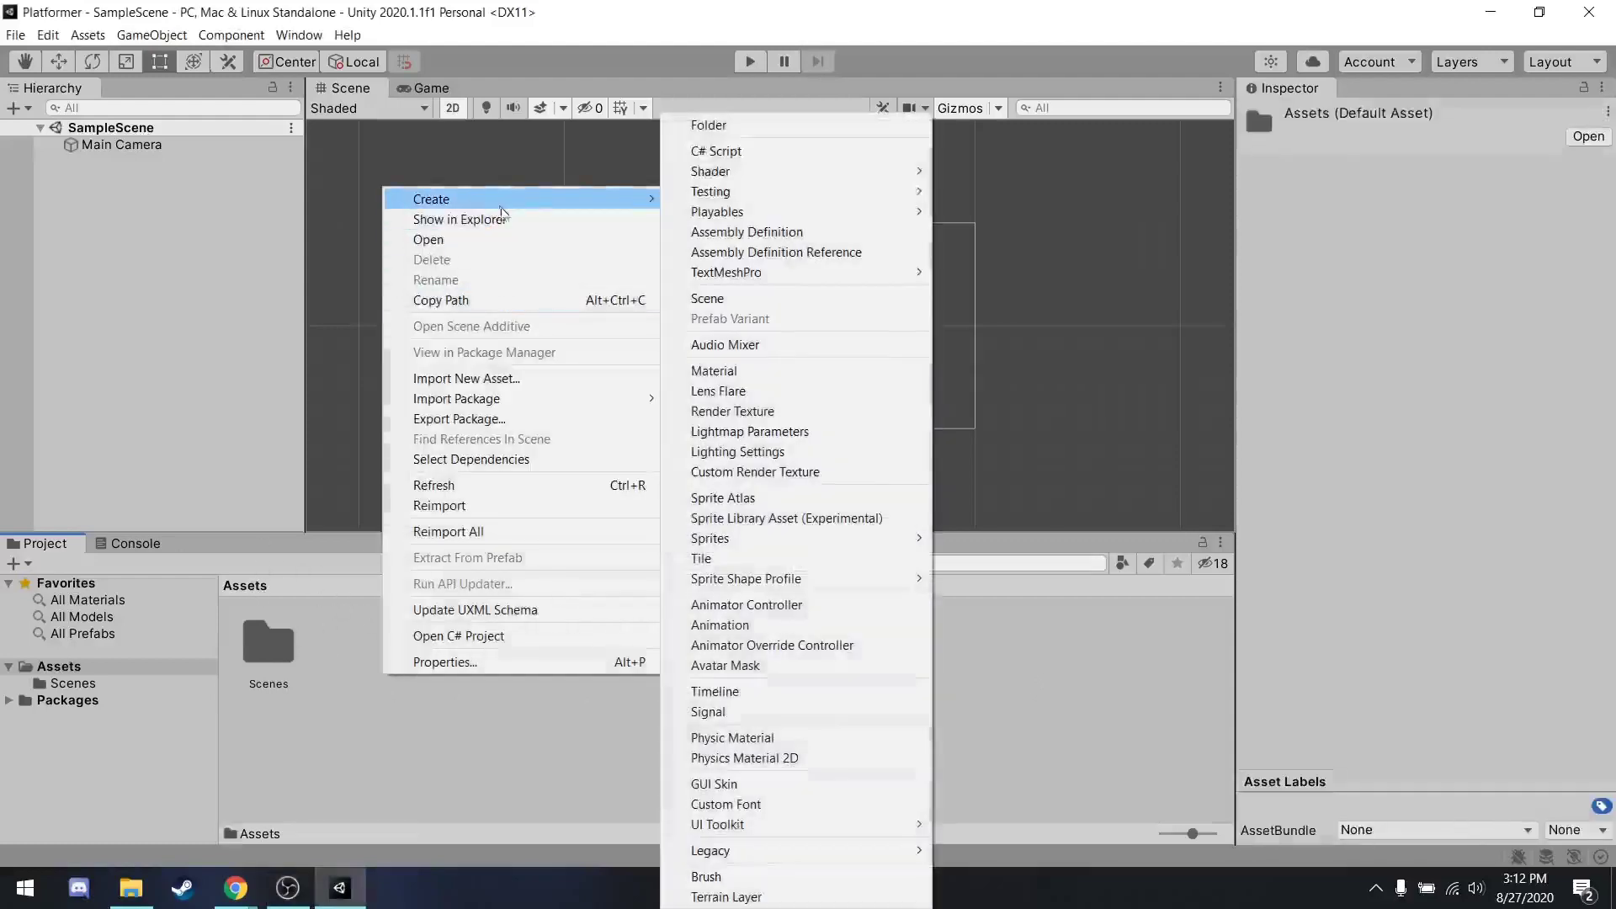
{"action": "left_click", "coordinate": [709, 154]}
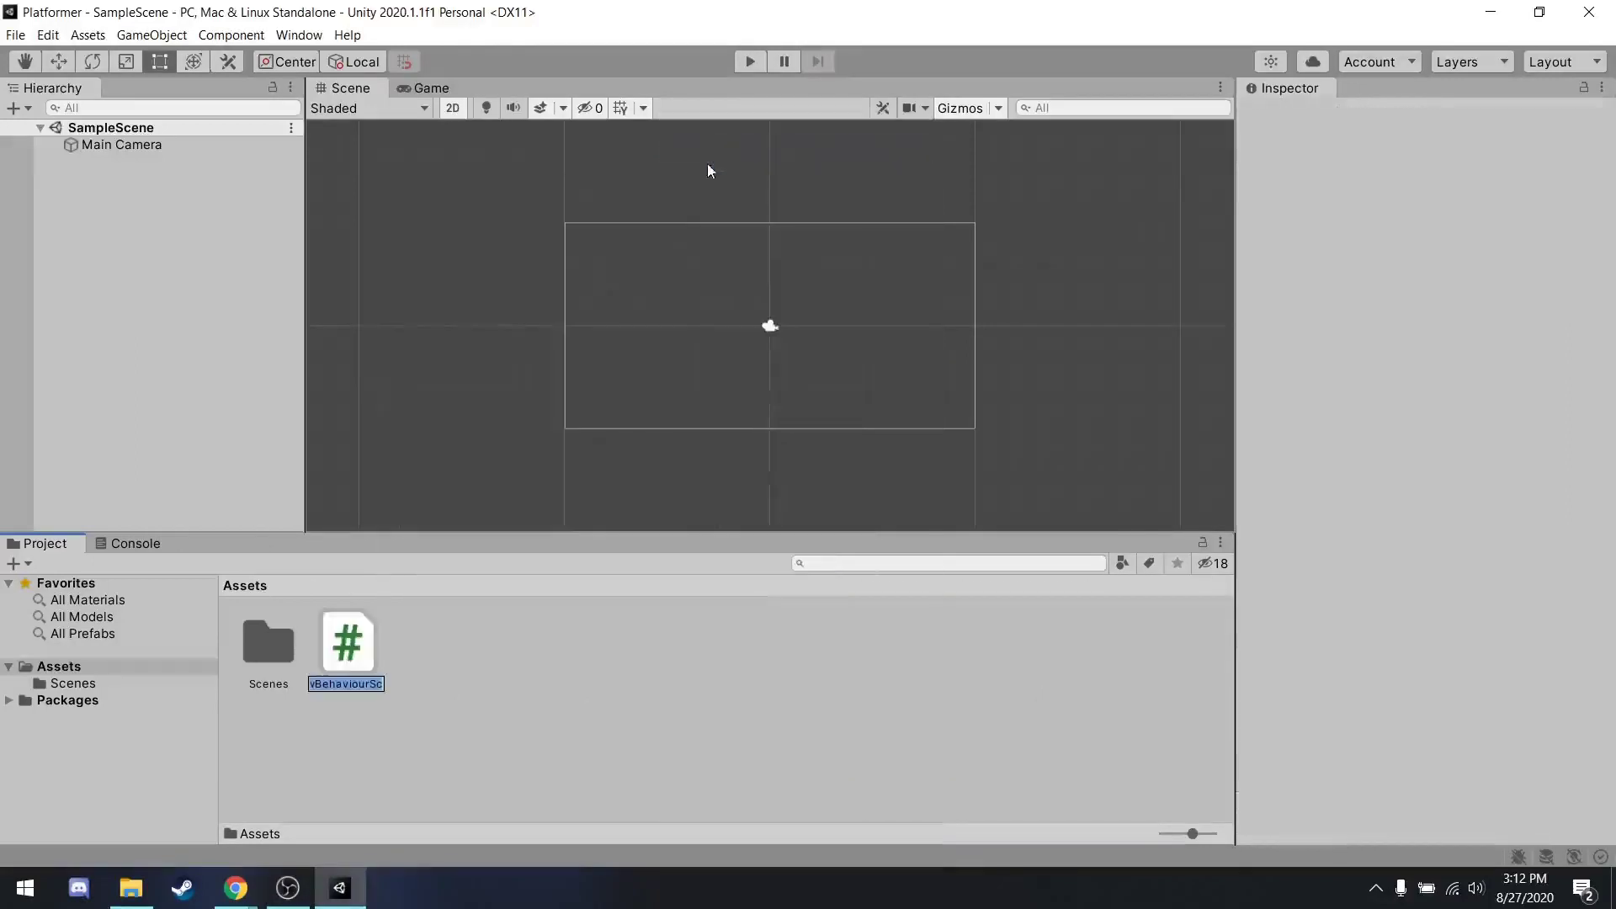
{"action": "key", "text": "Return"}
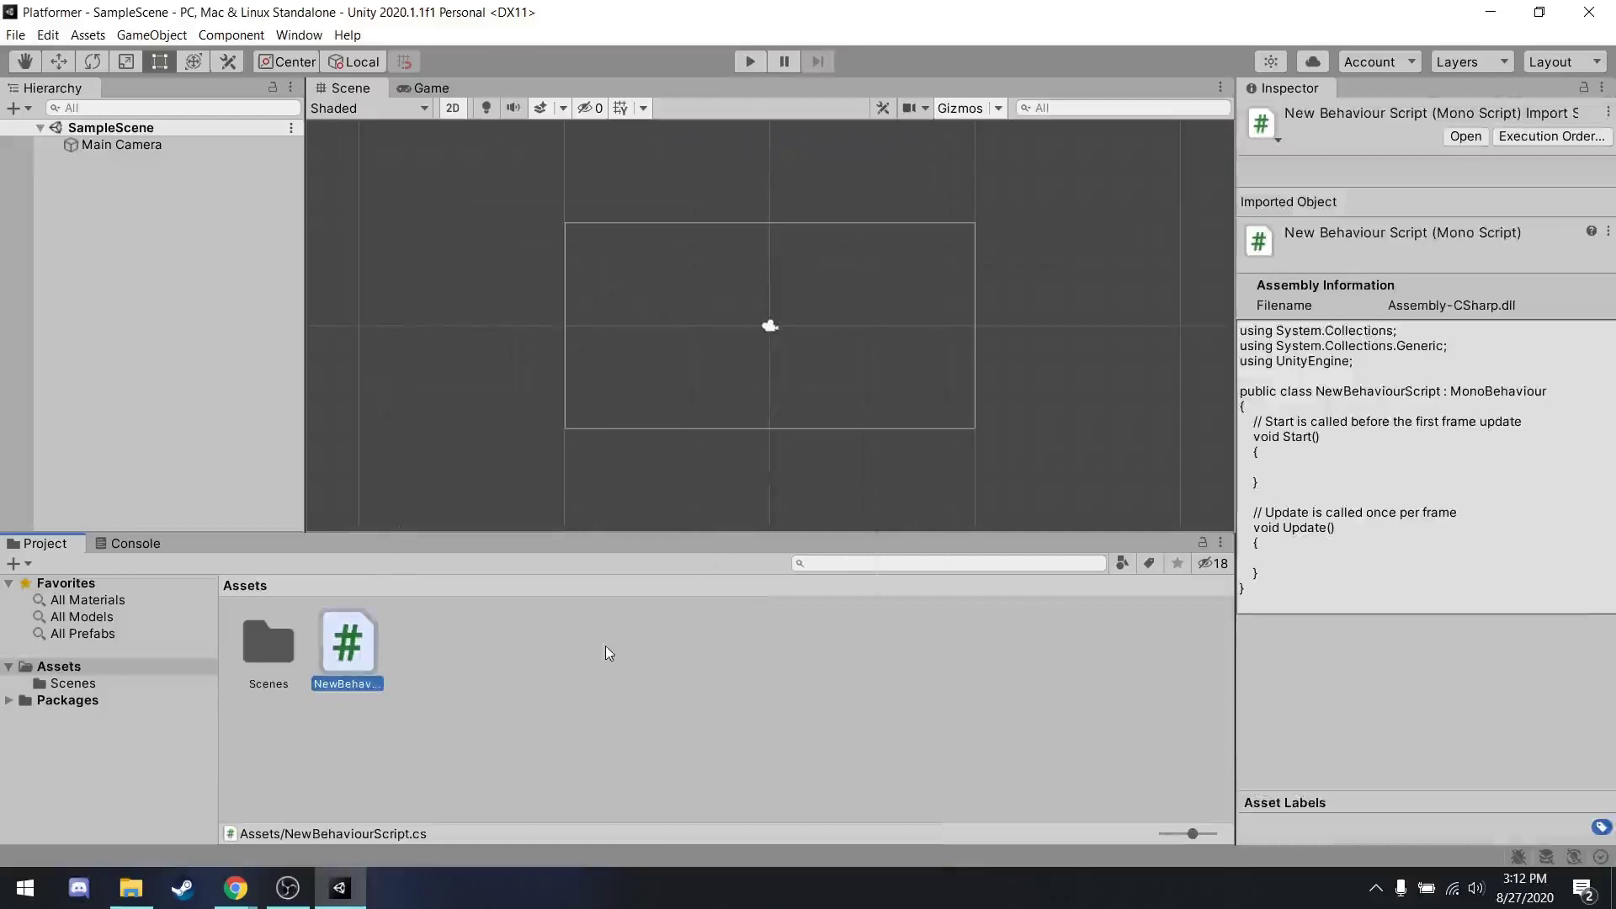
{"action": "left_click", "coordinate": [557, 647]}
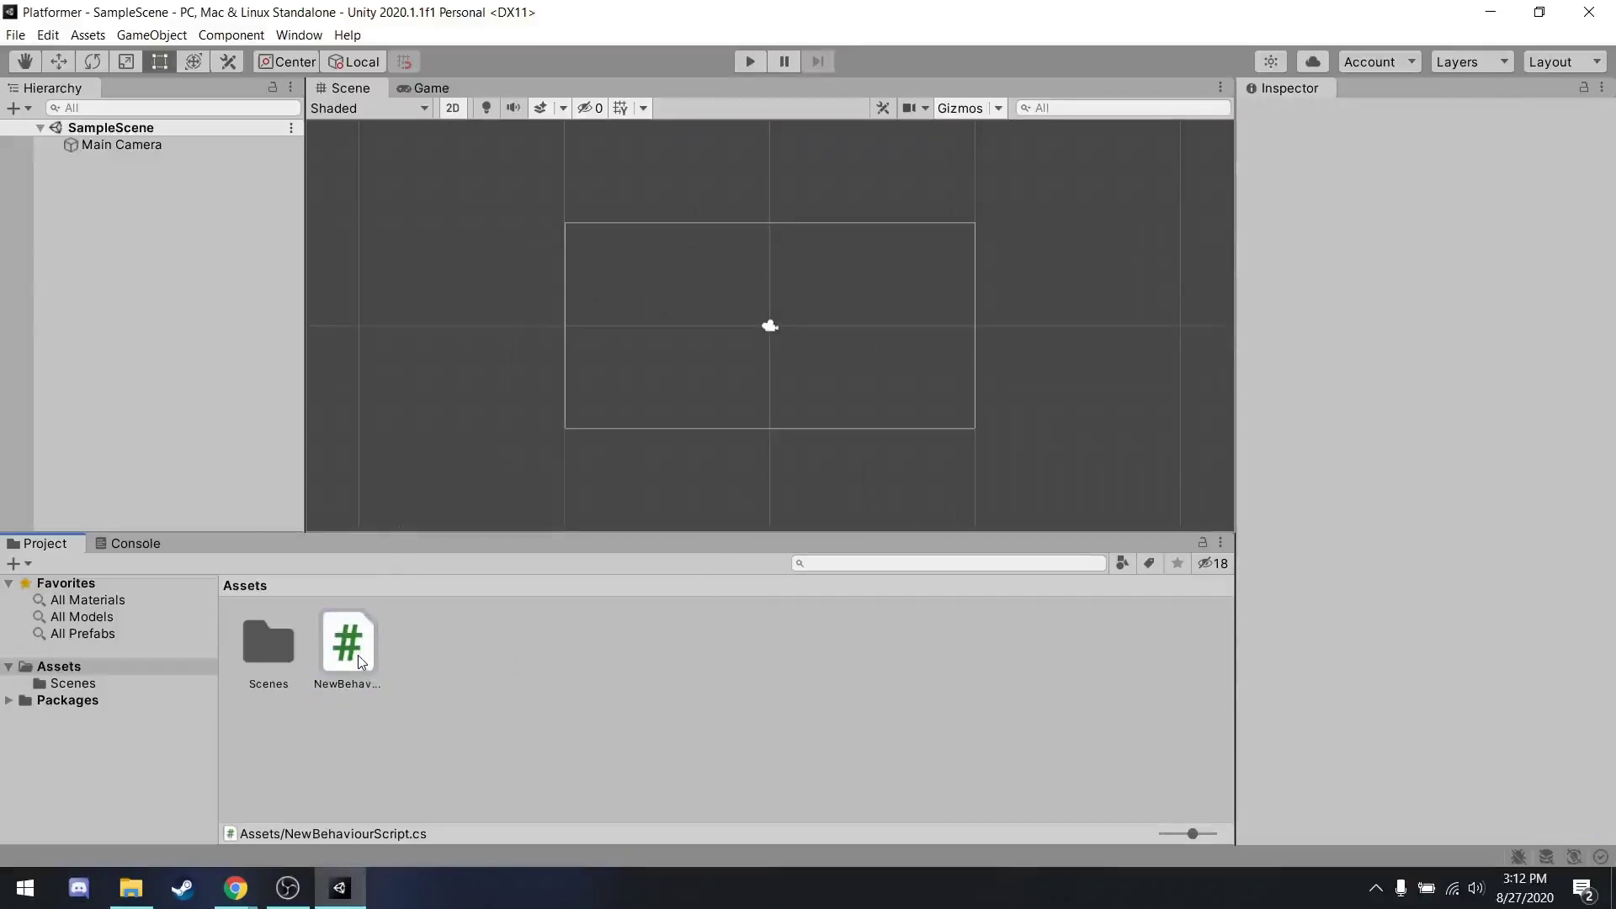
{"action": "double_click", "coordinate": [357, 656]}
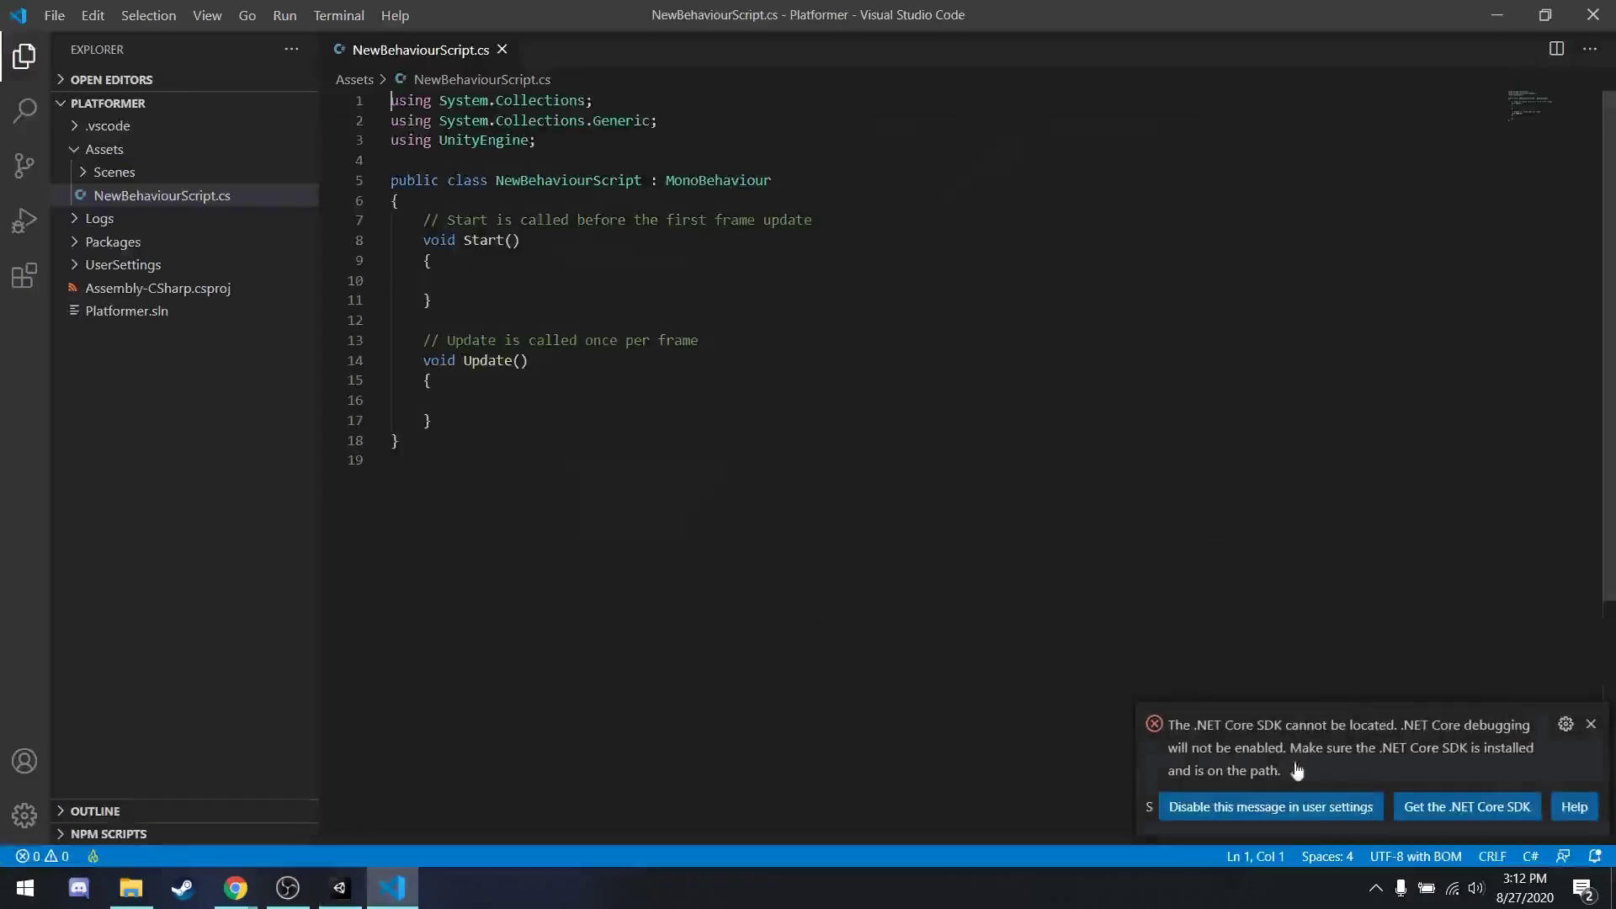
Dismiss the .NET Core SDK warning notification.
{"action": "left_click", "coordinate": [1589, 723]}
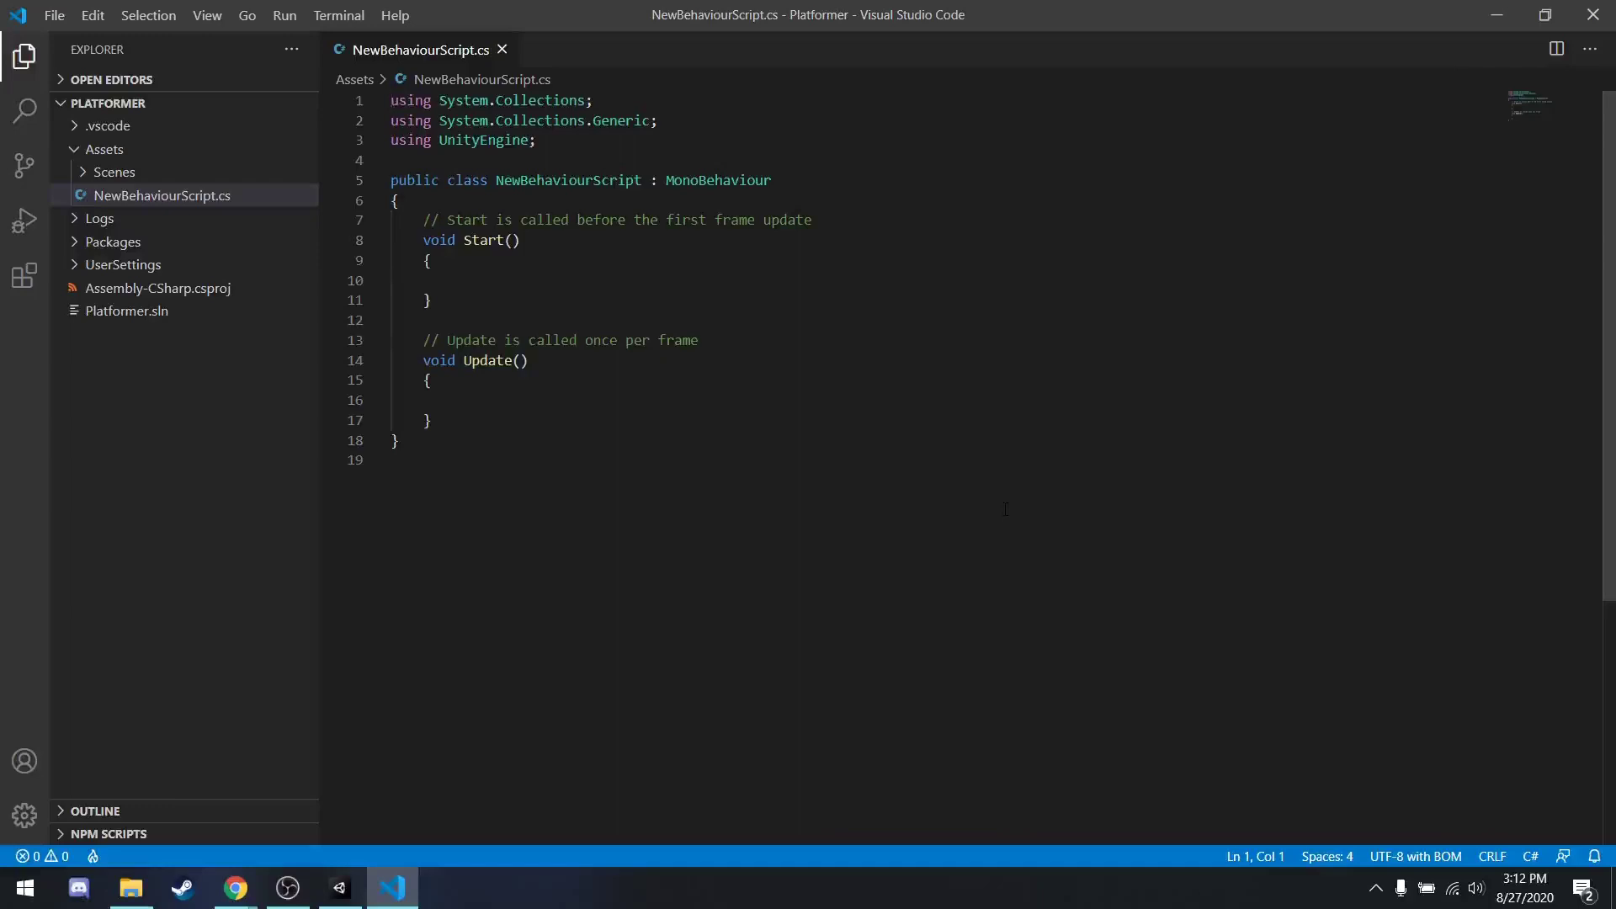
View the installed C# extension's details, close them, and return to the NewBehaviourScript.cs code.
{"action": "left_click", "coordinate": [24, 277]}
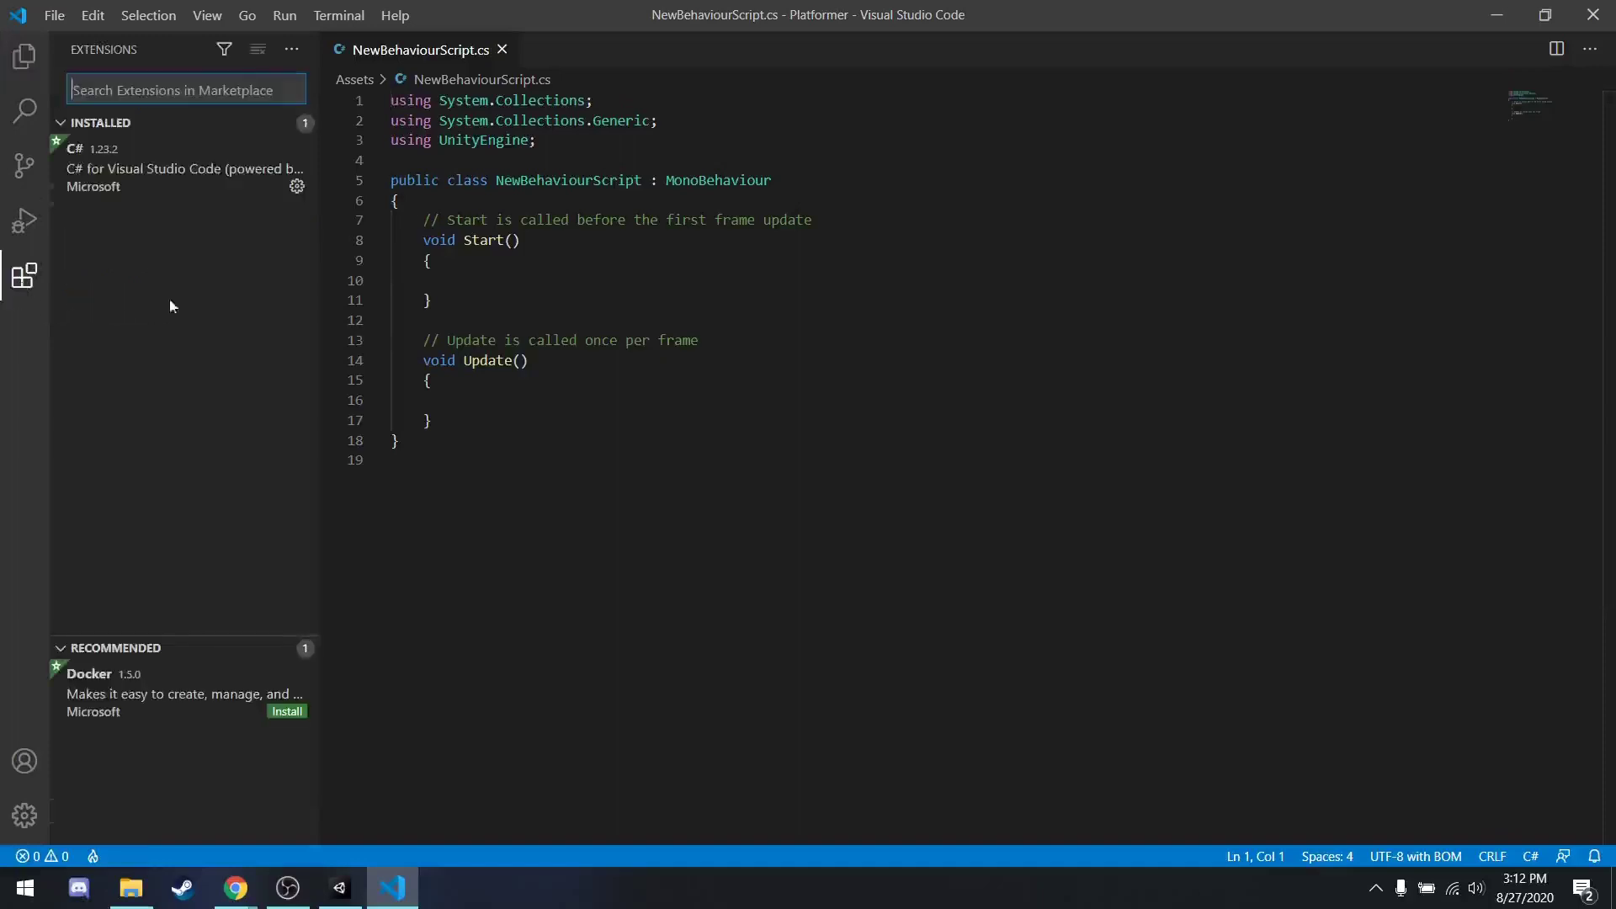
{"action": "left_click", "coordinate": [120, 173]}
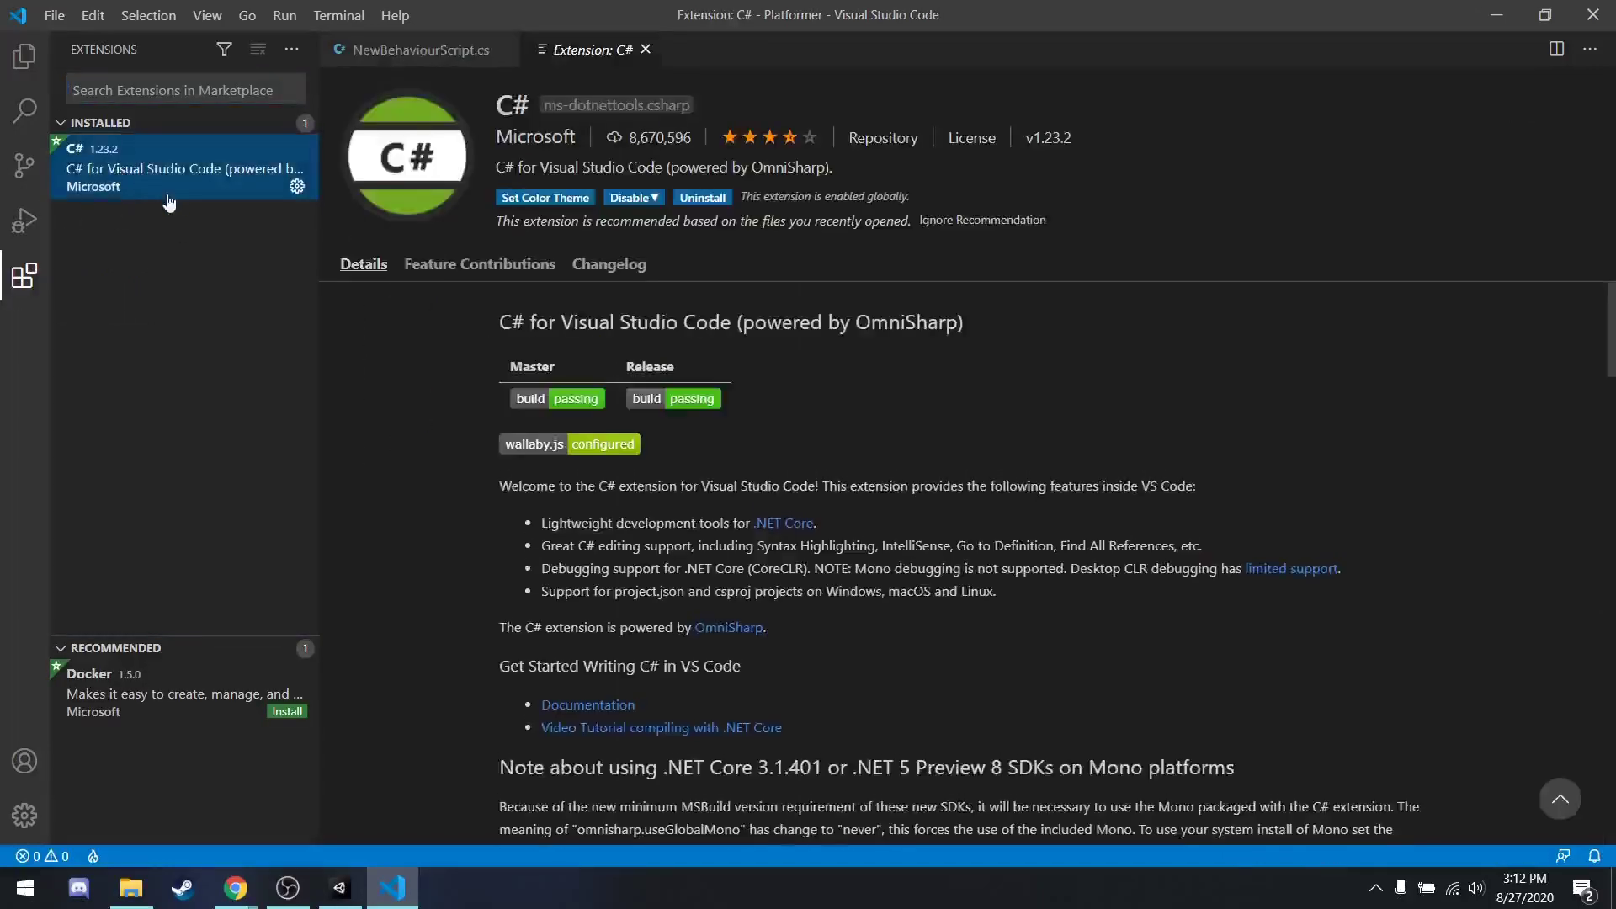
{"action": "left_click", "coordinate": [21, 71]}
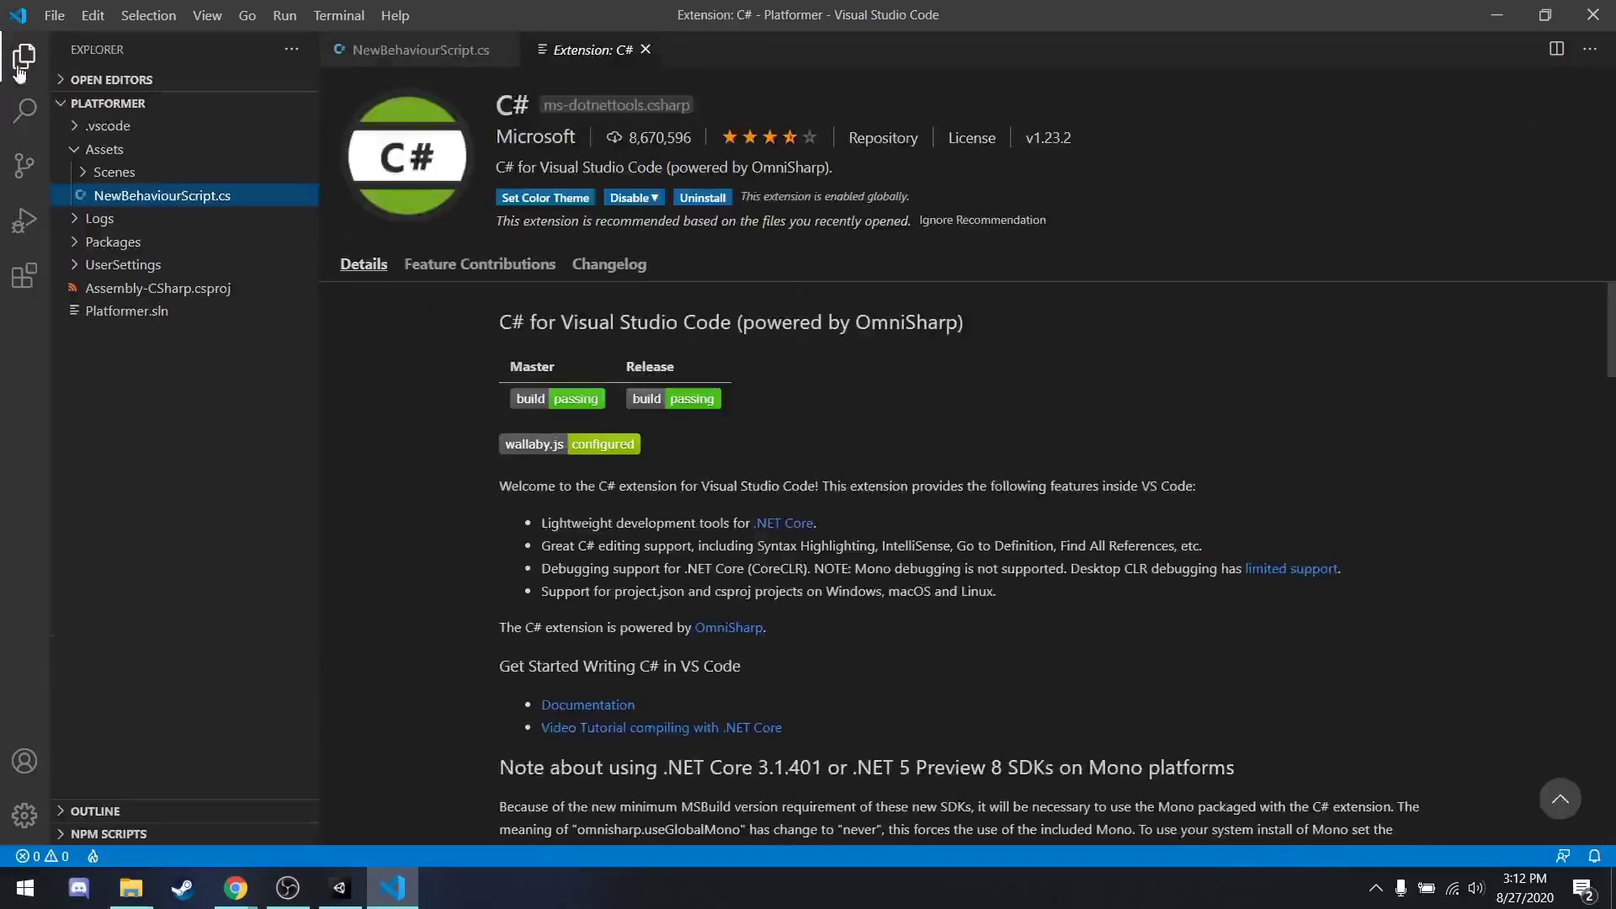
{"action": "left_click", "coordinate": [143, 196]}
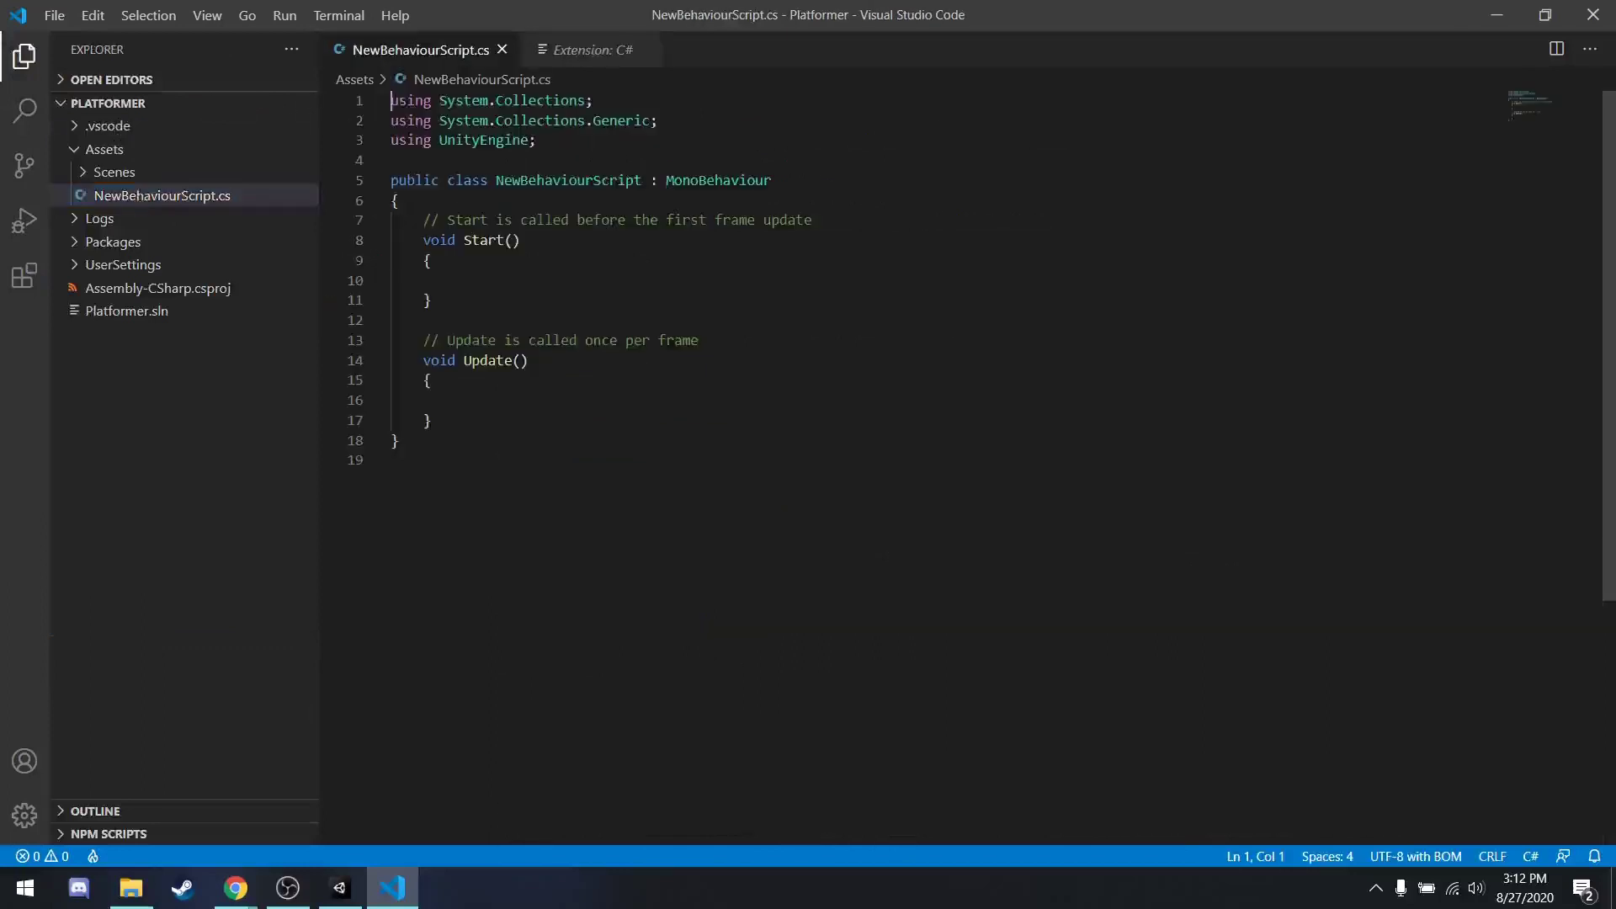
{"action": "left_click", "coordinate": [647, 49]}
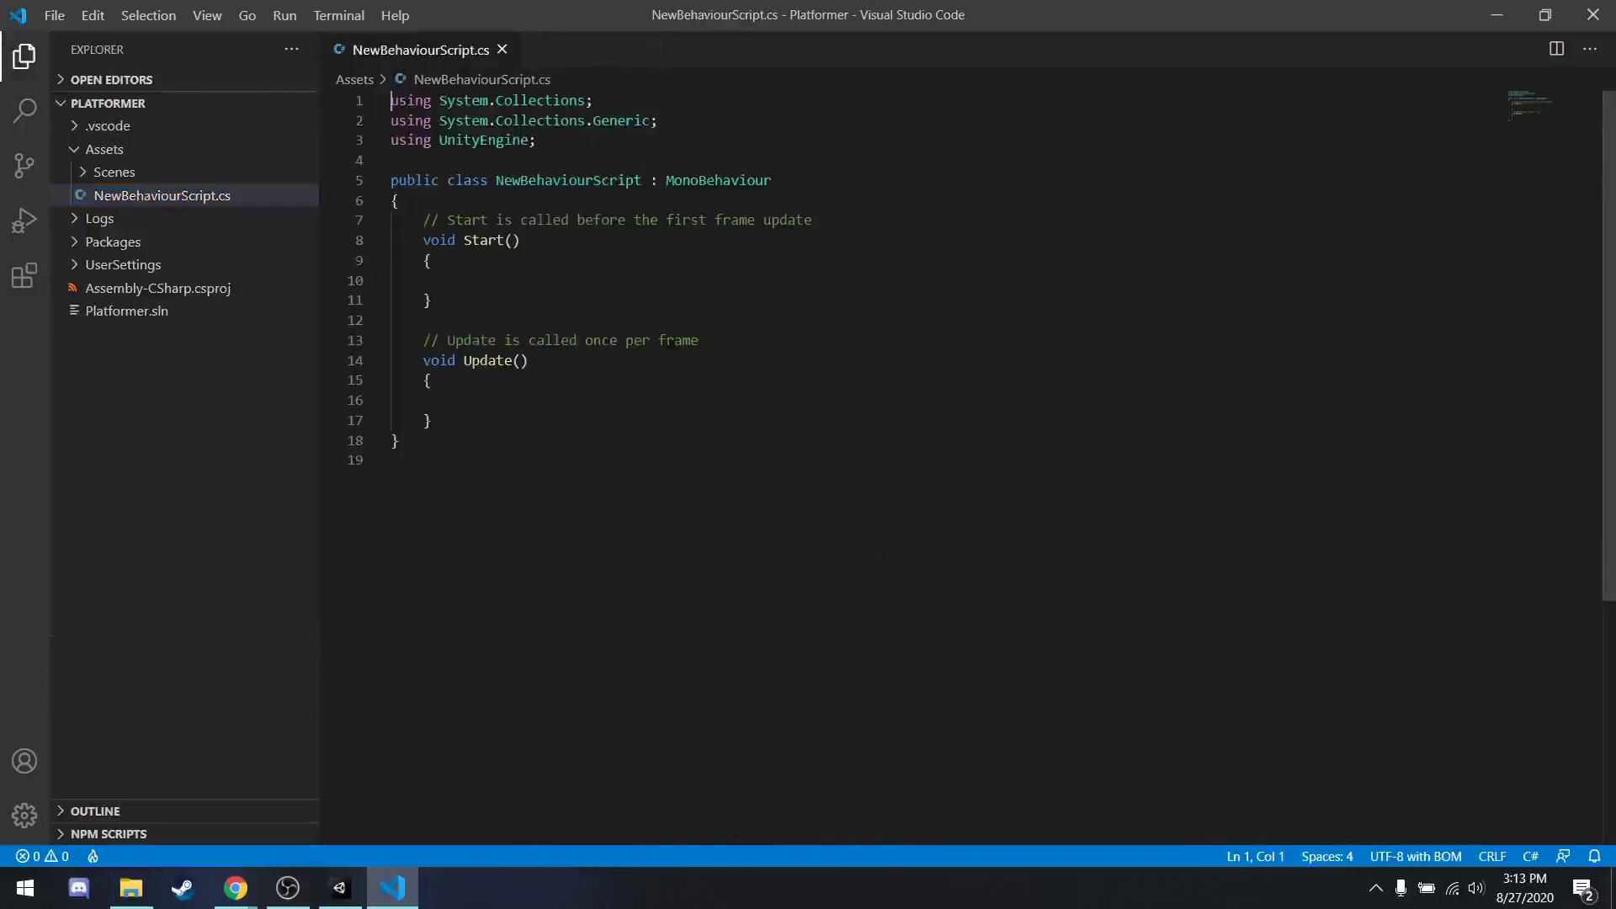
{"action": "key", "text": "ctrl+a"}
{"action": "left_click", "coordinate": [769, 481]}
Close Visual Studio Code and delete the NewBehaviourScript asset, confirming the deletion.
{"action": "left_click", "coordinate": [1592, 15]}
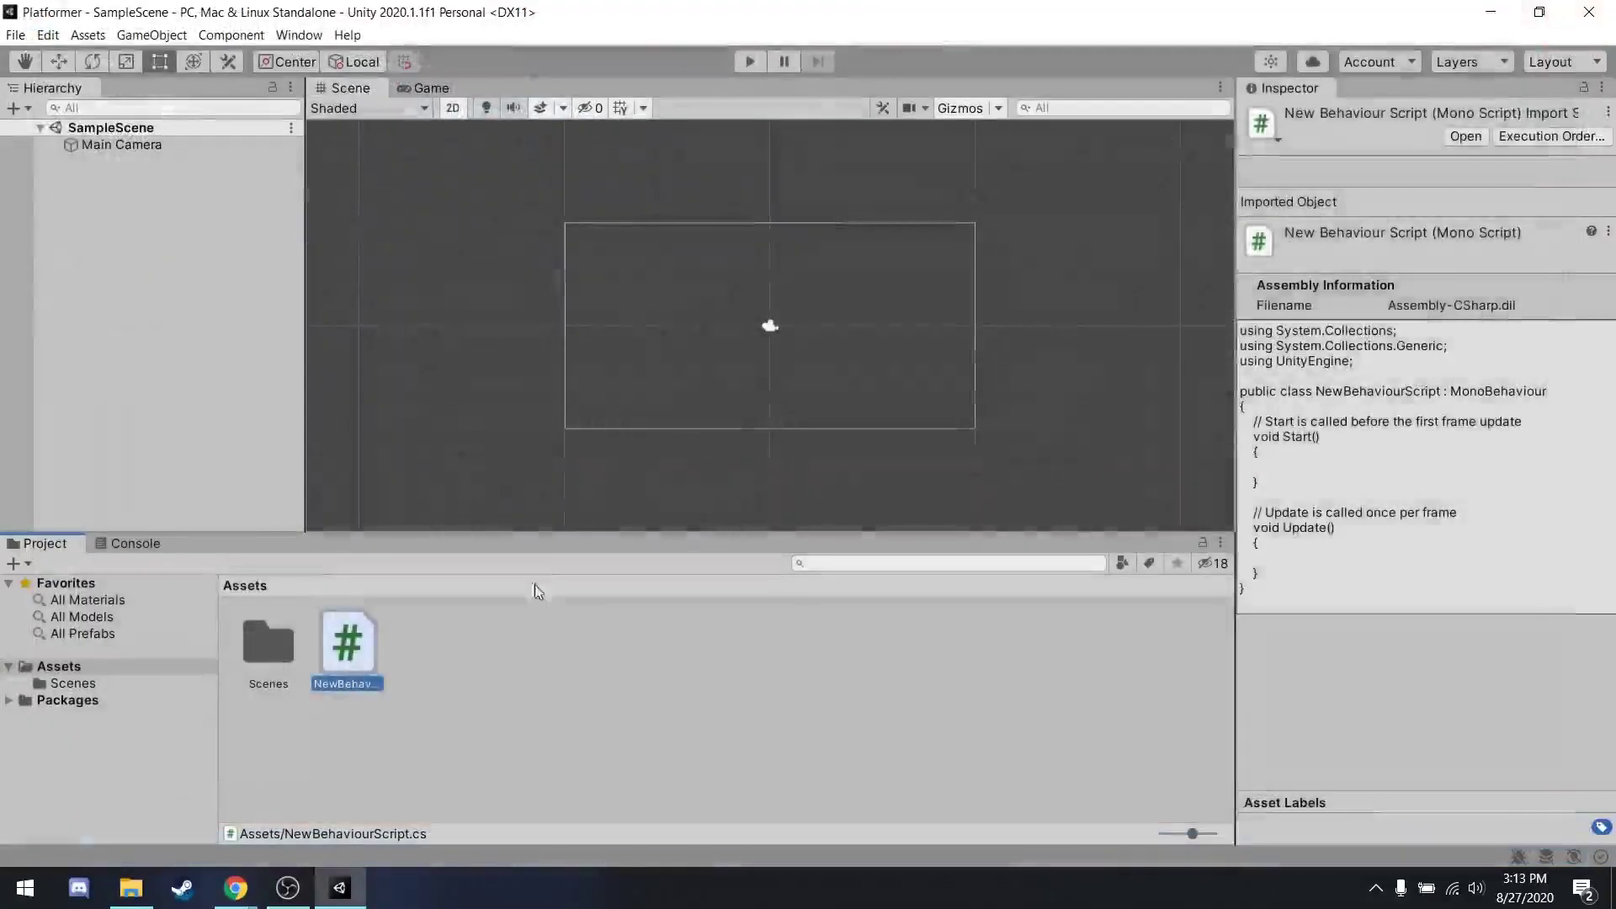
{"action": "left_click", "coordinate": [347, 646]}
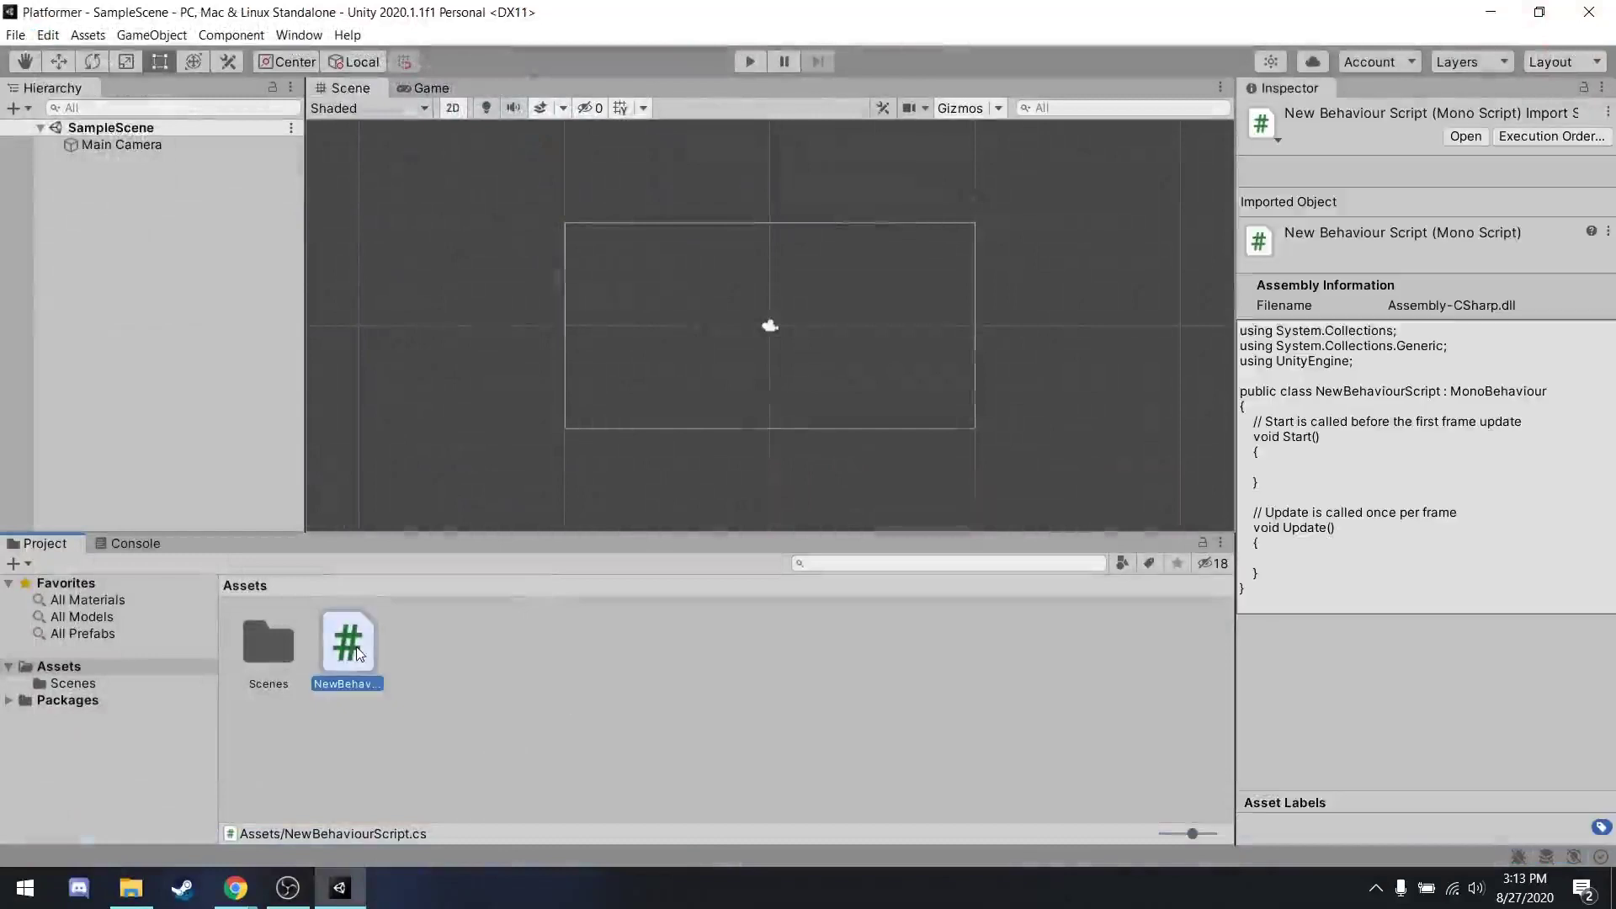
{"action": "key", "text": "Delete"}
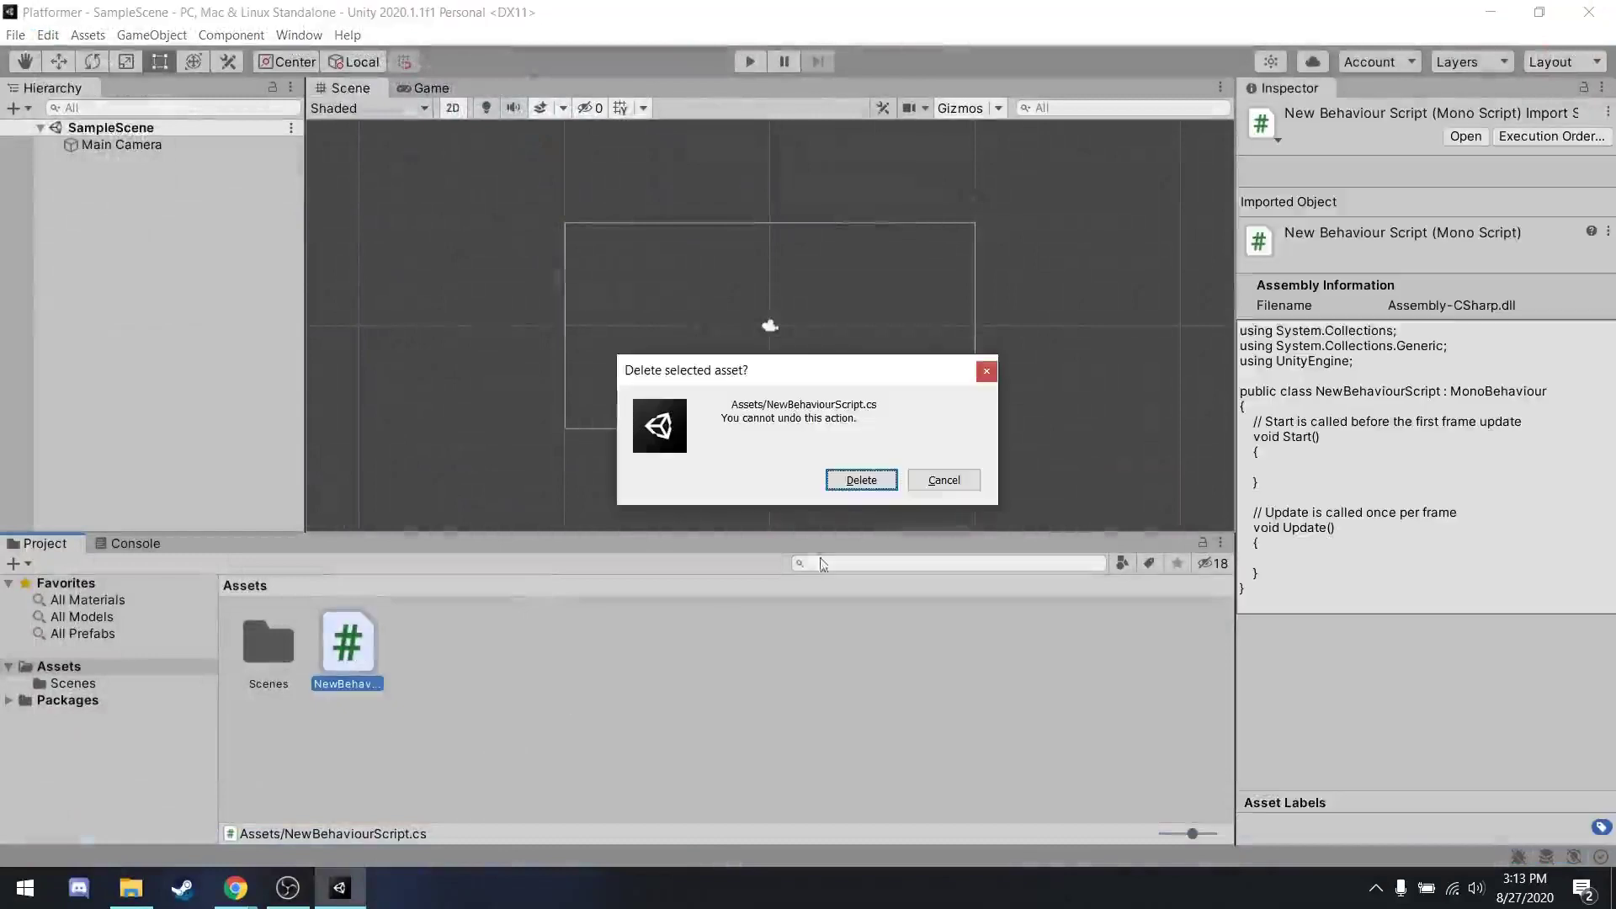
{"action": "left_click", "coordinate": [855, 474]}
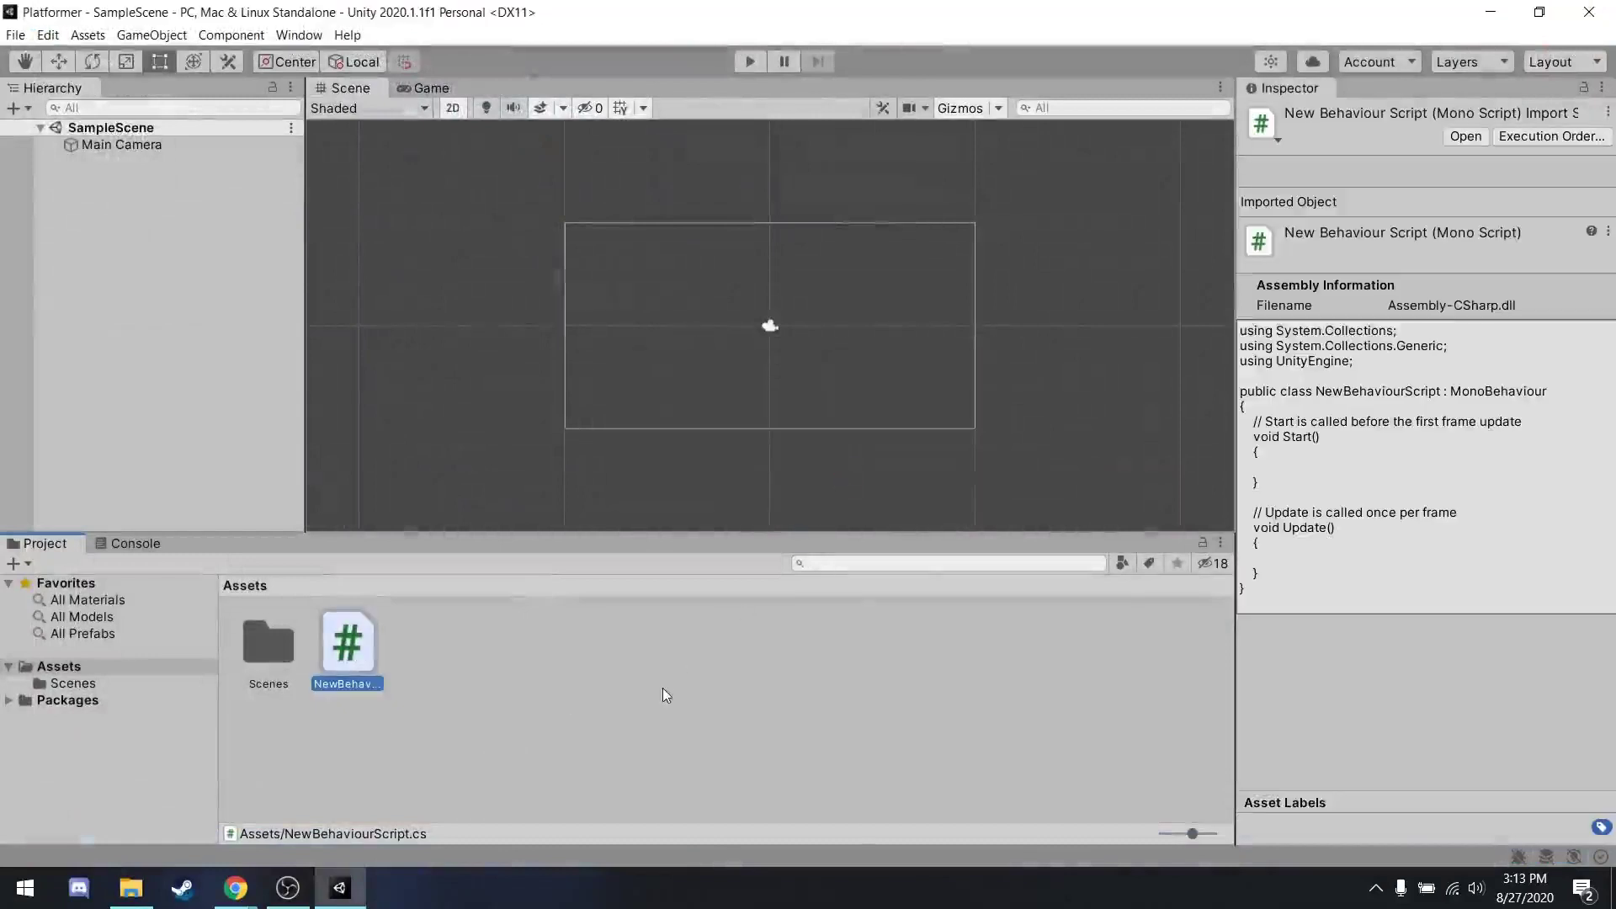